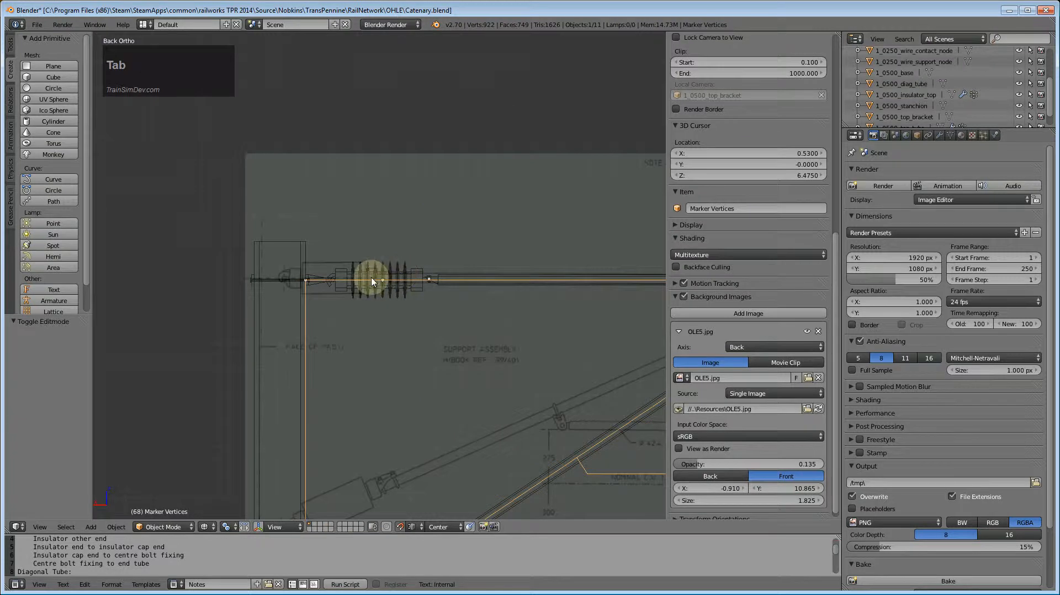
Step: Create a linked duplicate of the top insulator, offset about -0.313 in X and -0.485 in Z
key(Tab)
right_click(379, 277)
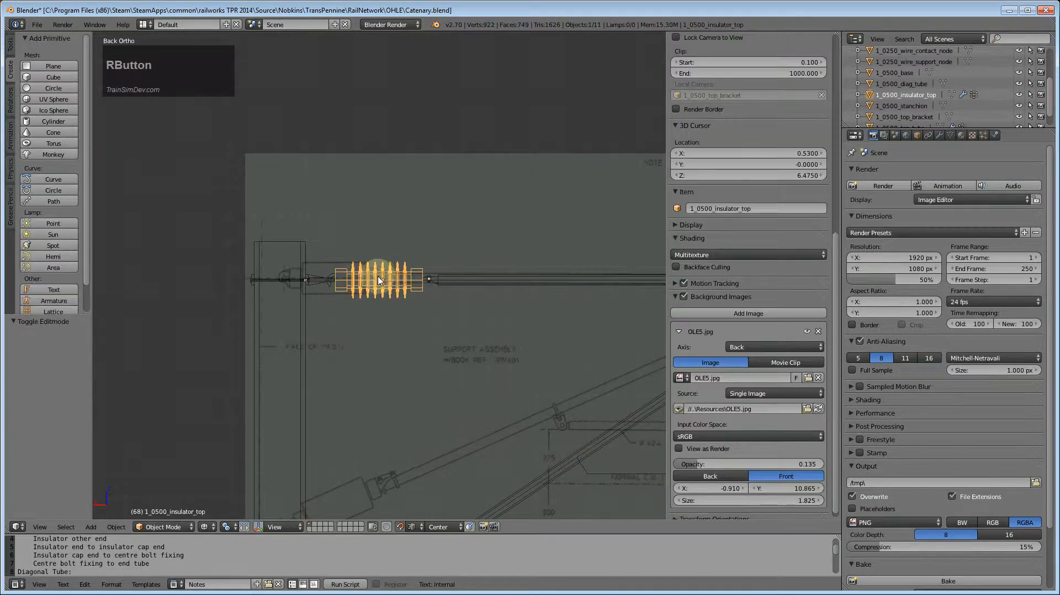
click(10, 46)
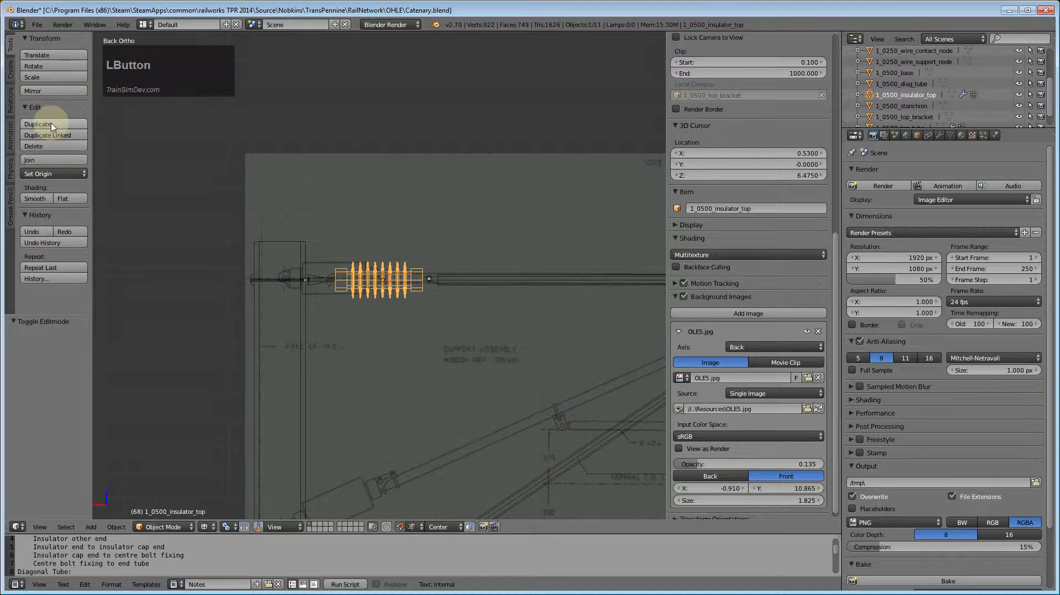
click(49, 137)
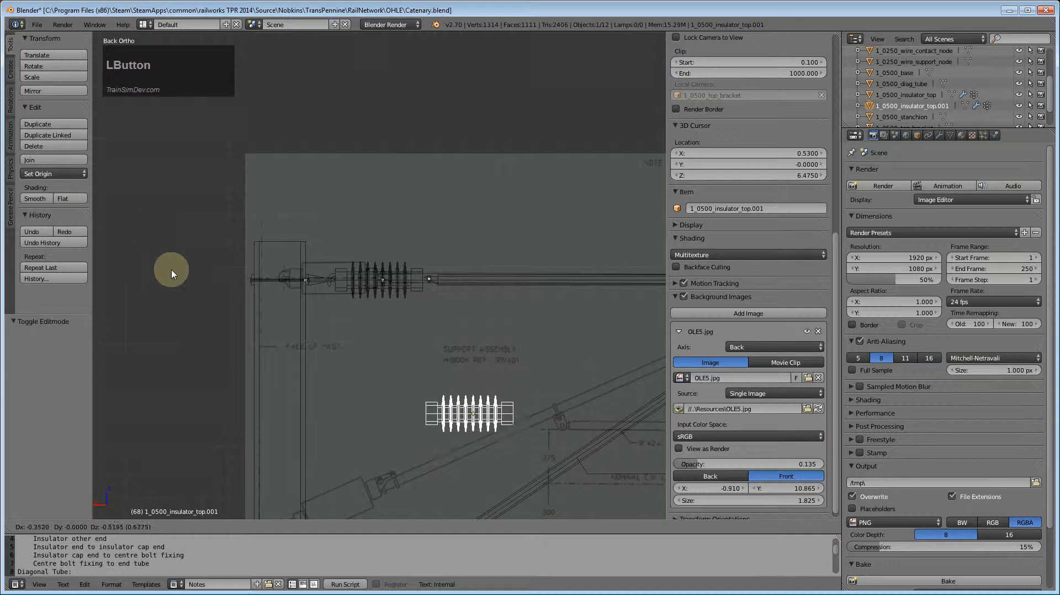
click(128, 263)
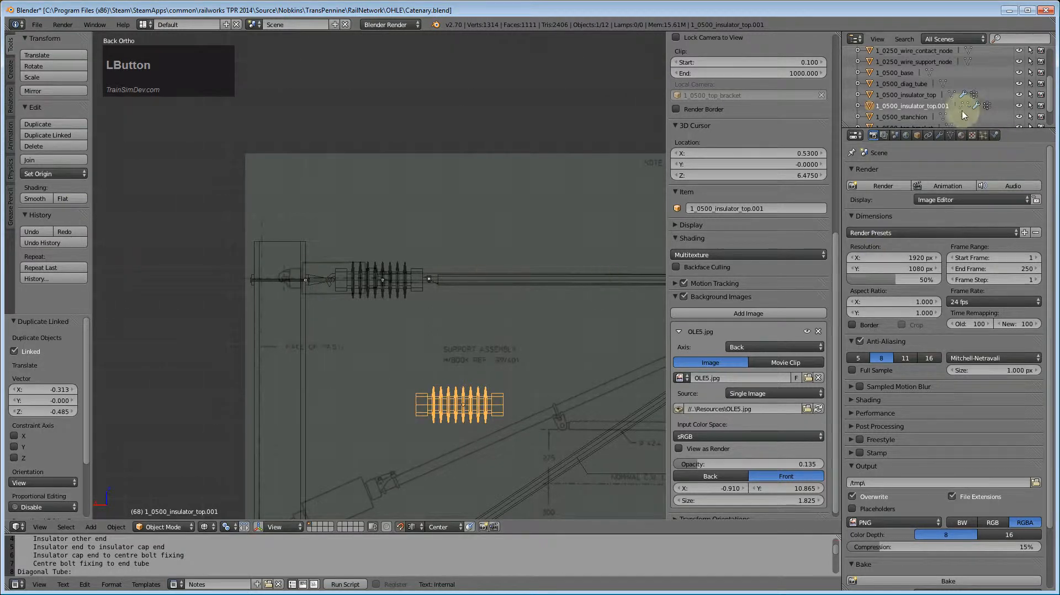
Step: Rename the duplicated insulator object as 1_0500_insulator_bottom
double_click(920, 107)
drag(930, 106, 1031, 111)
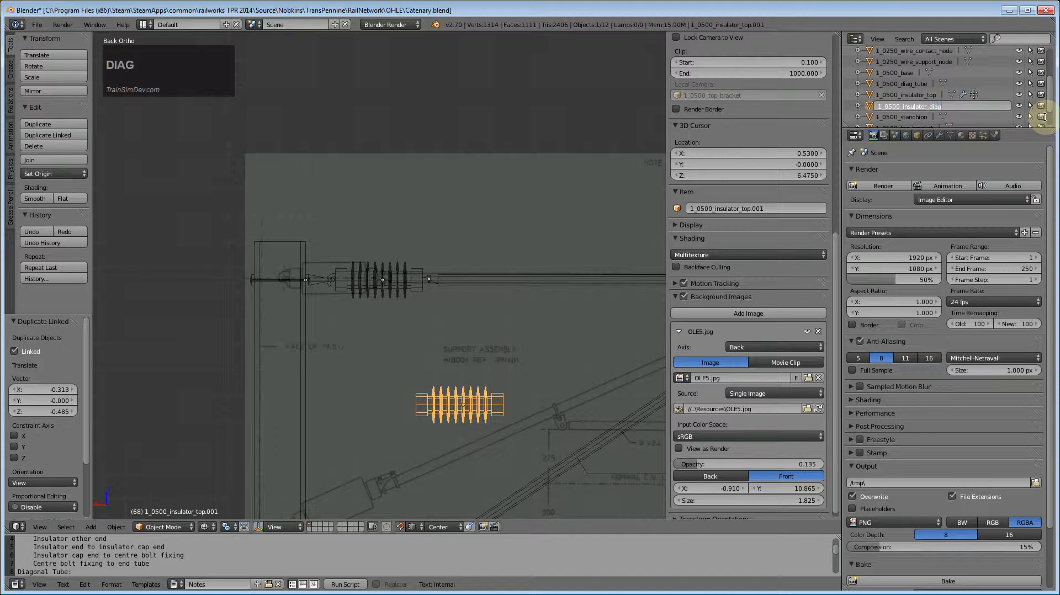
key(Return)
scroll(432, 386, down, 1)
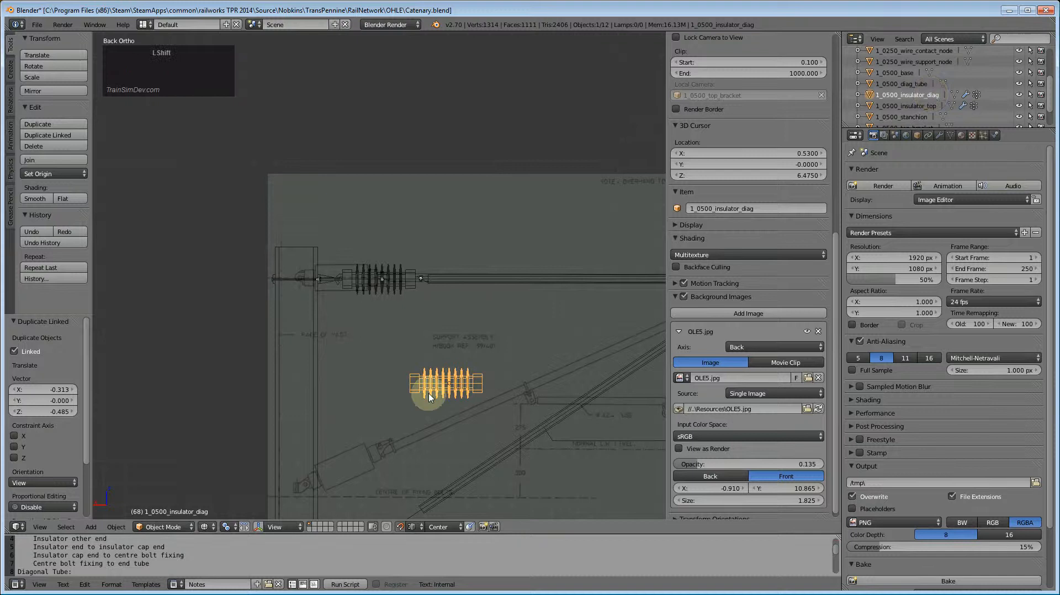
double_click(935, 97)
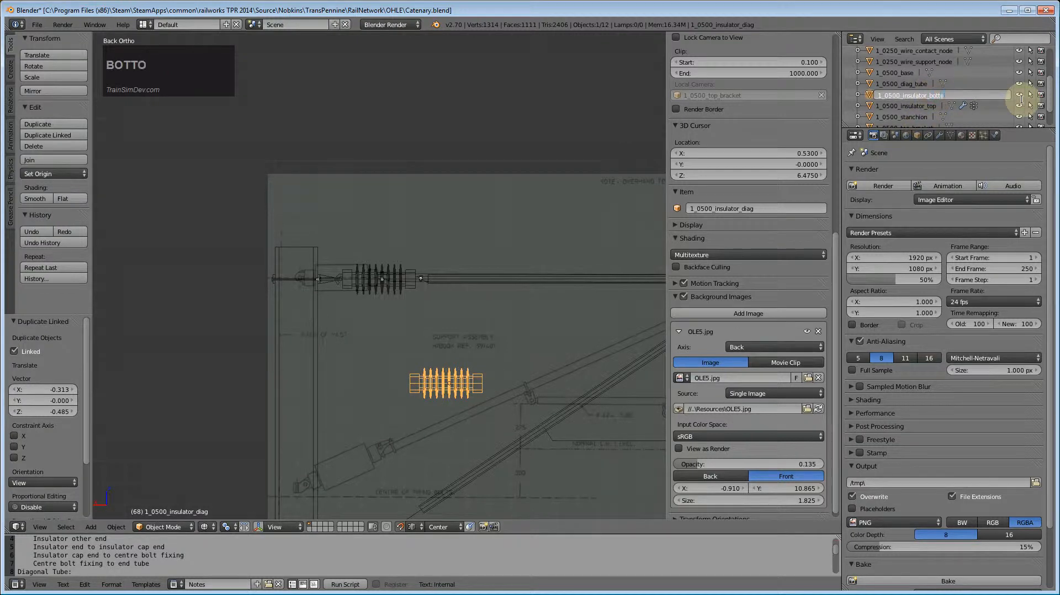
key(Return)
Step: Move the bottom insulator about 0.130 in X and -0.590 in Z, down to the lower end of the diagonal tube
shift+middle_drag(440, 415, 479, 240)
key(g)
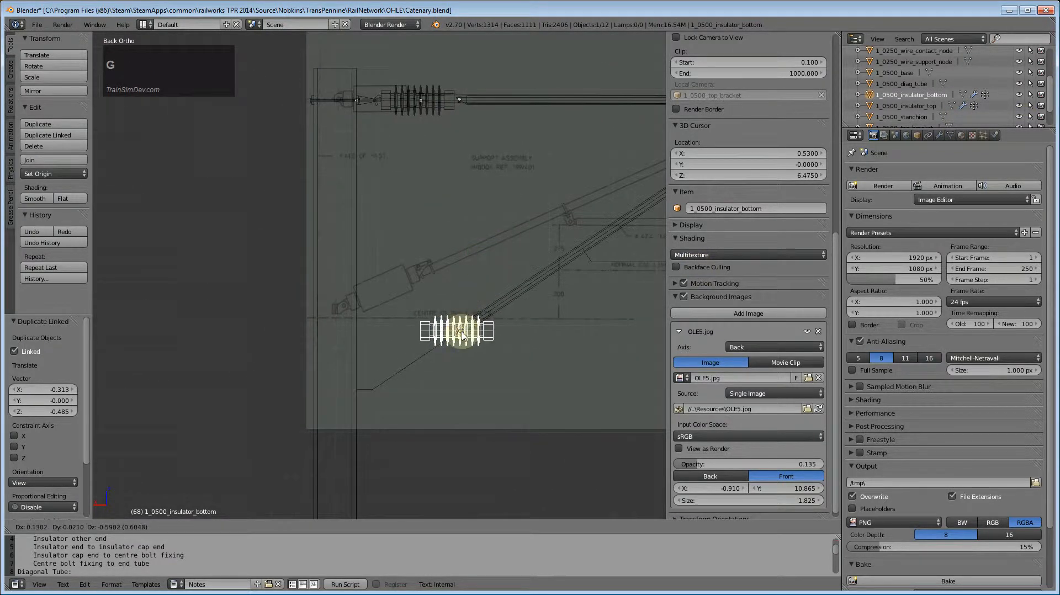
click(462, 335)
scroll(414, 378, up, 4)
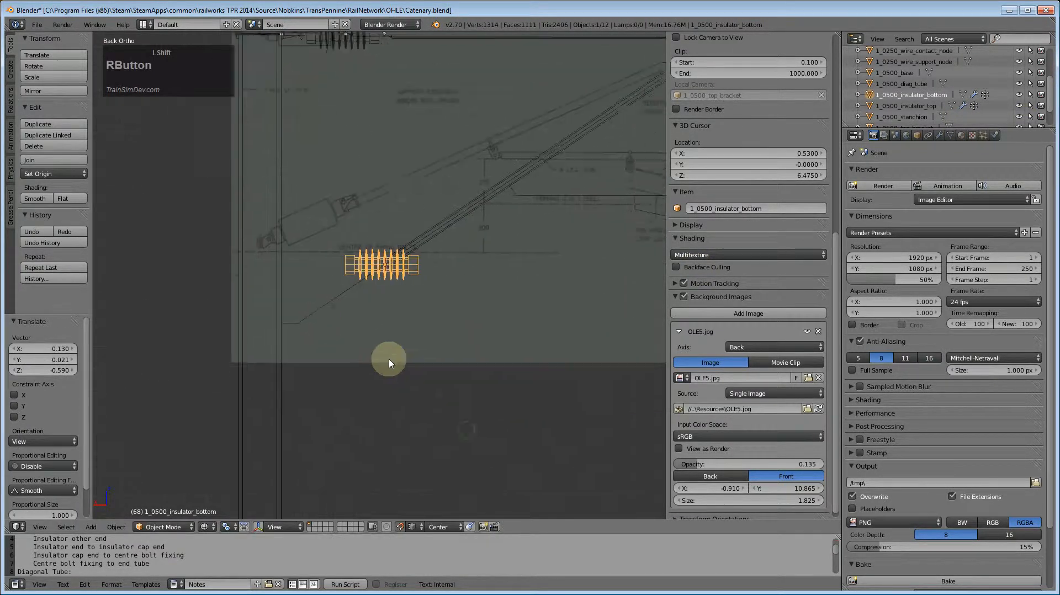
key(r)
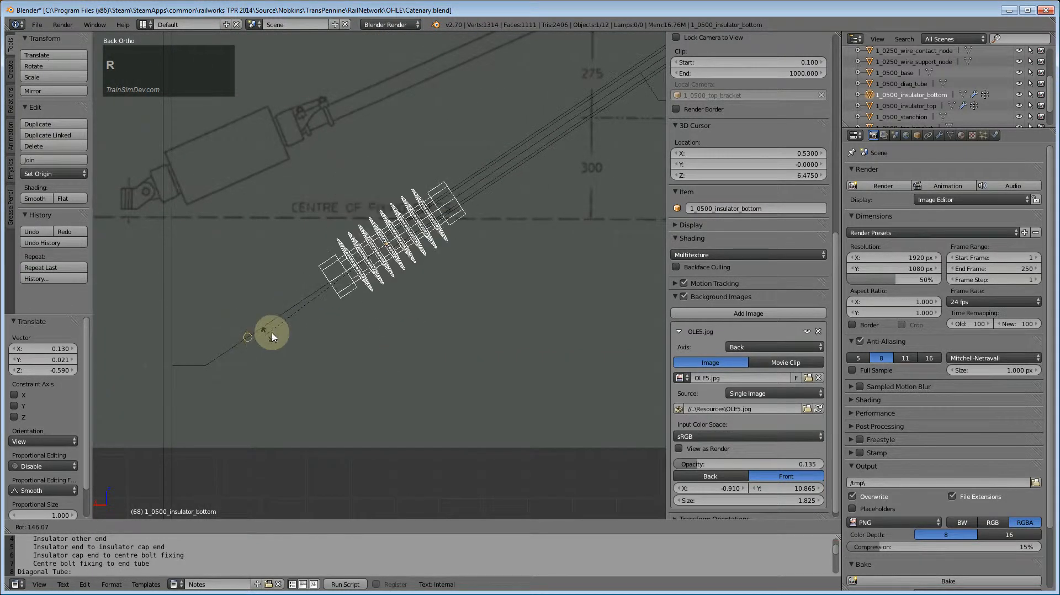
key(Escape)
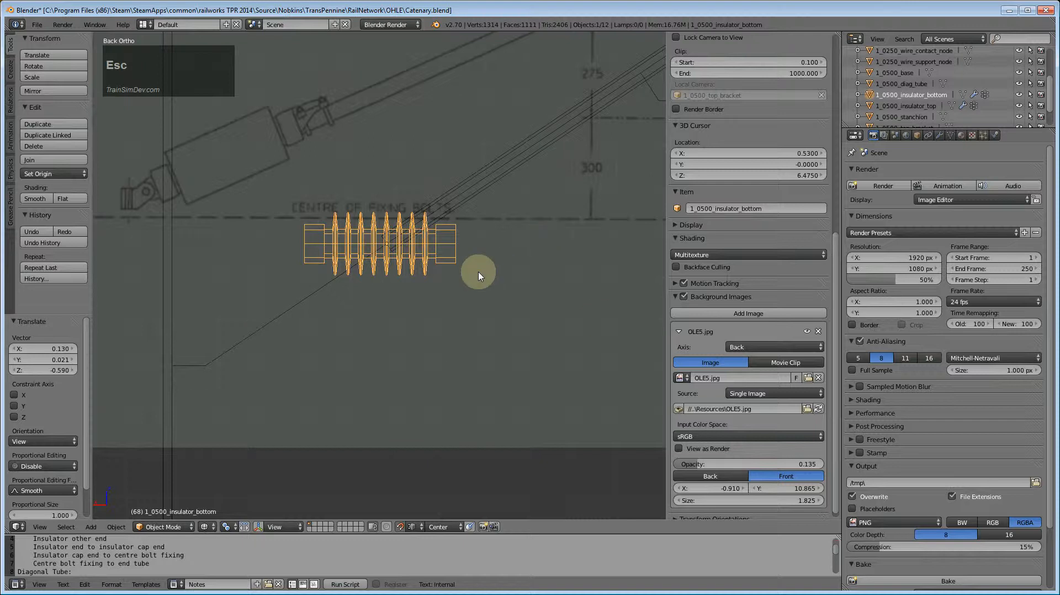
Step: Snap the bottom insulator's centre to the marker vertex on the diagonal line between the mast and the tube
key(g)
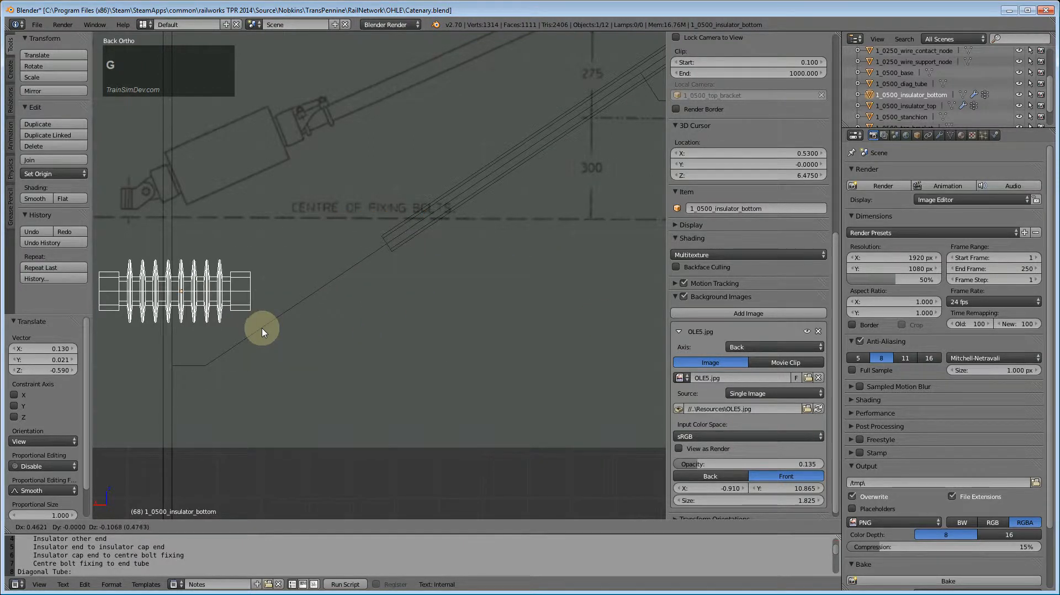
click(254, 339)
key(g)
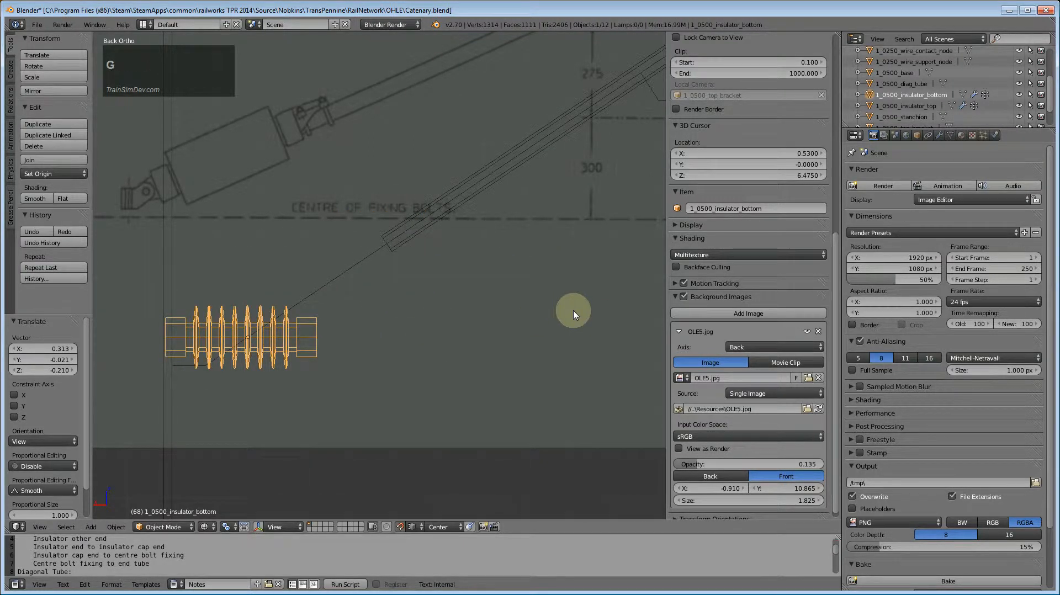
key(Escape)
Step: Rotate the bottom insulator about -33.93° so that it lines up with the diagonal marker line
key(r)
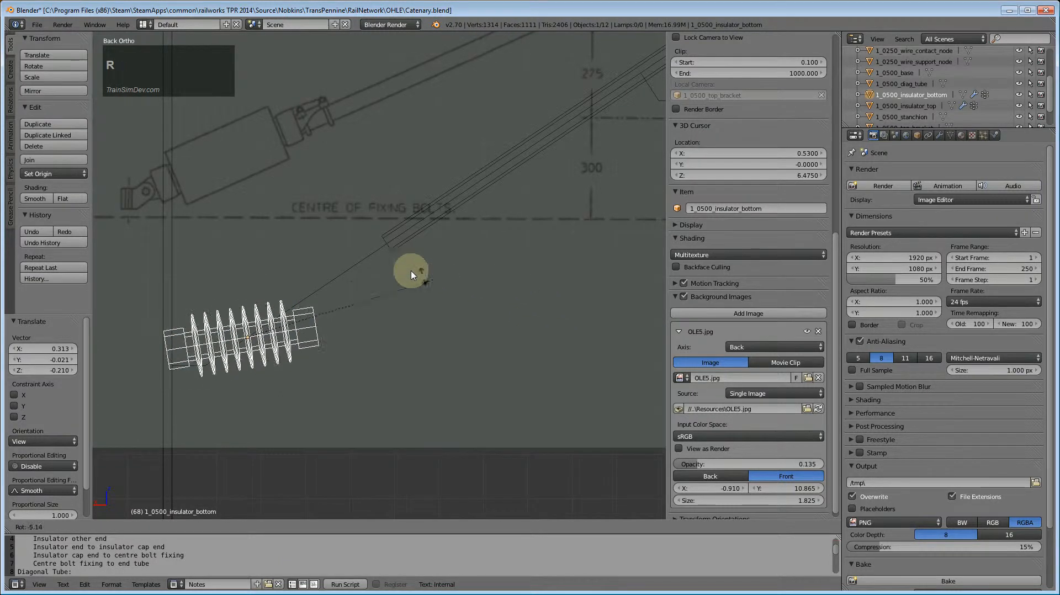
click(388, 247)
scroll(393, 399, up, 1)
scroll(403, 386, down, 1)
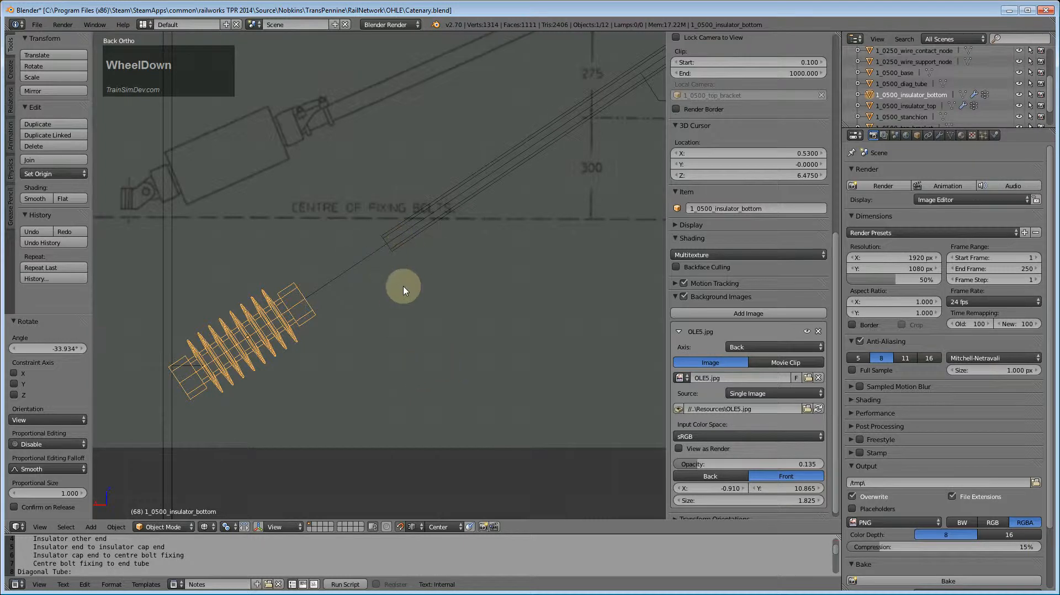
key(Tab)
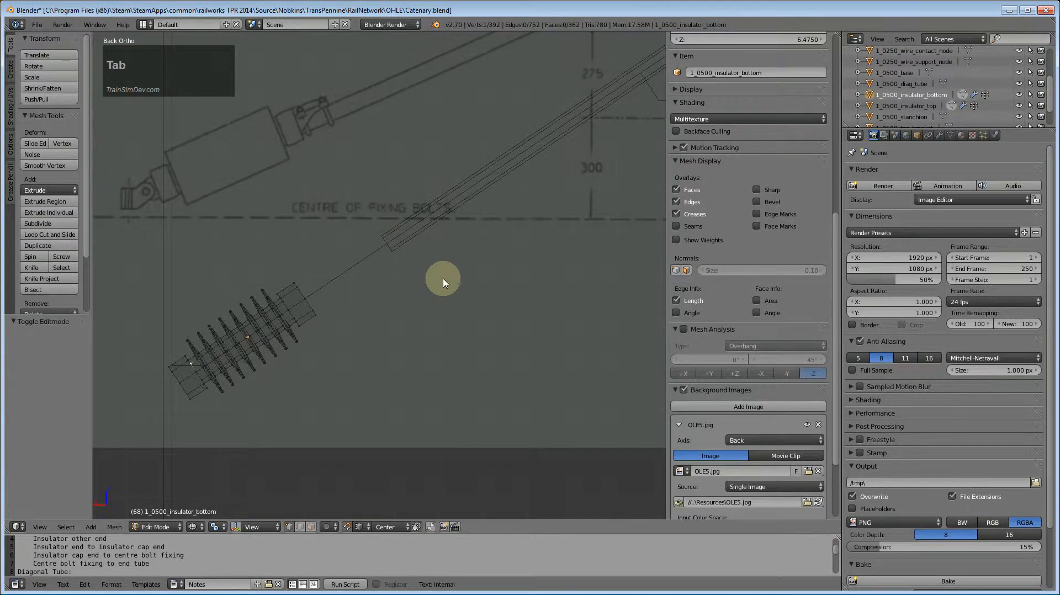
key(Tab)
Step: Align the view from the top to the diagonal tube's selected geometry, and deselect all of its vertices
right_click(440, 217)
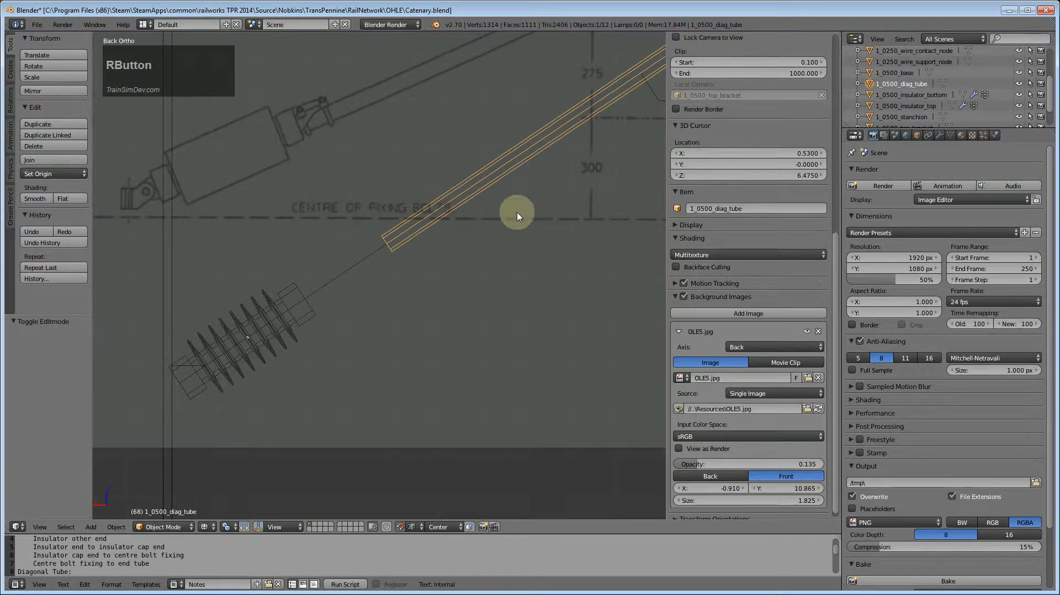
key(Tab)
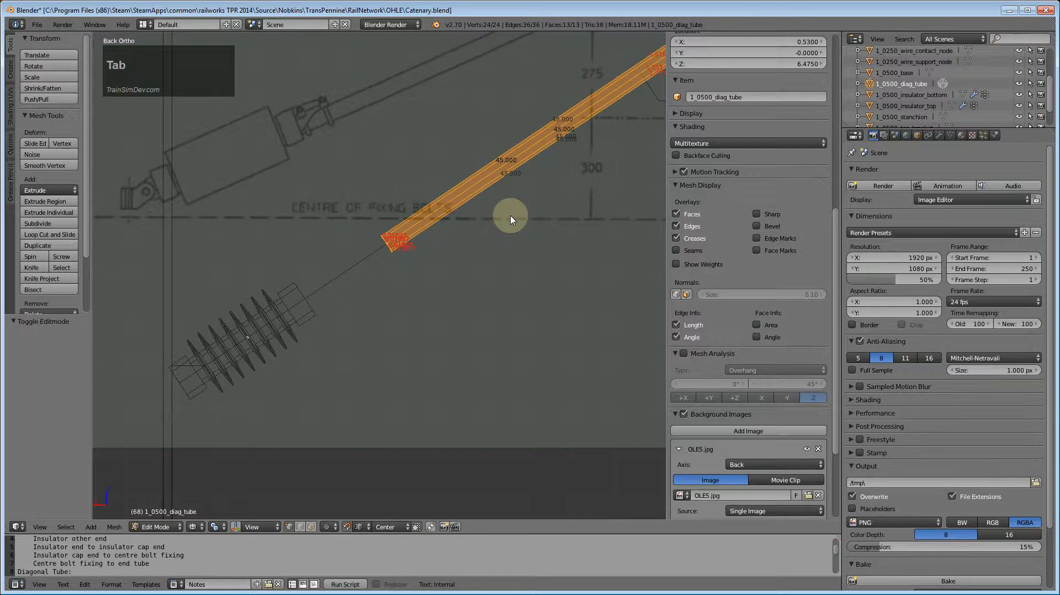
key(shift+KP_End)
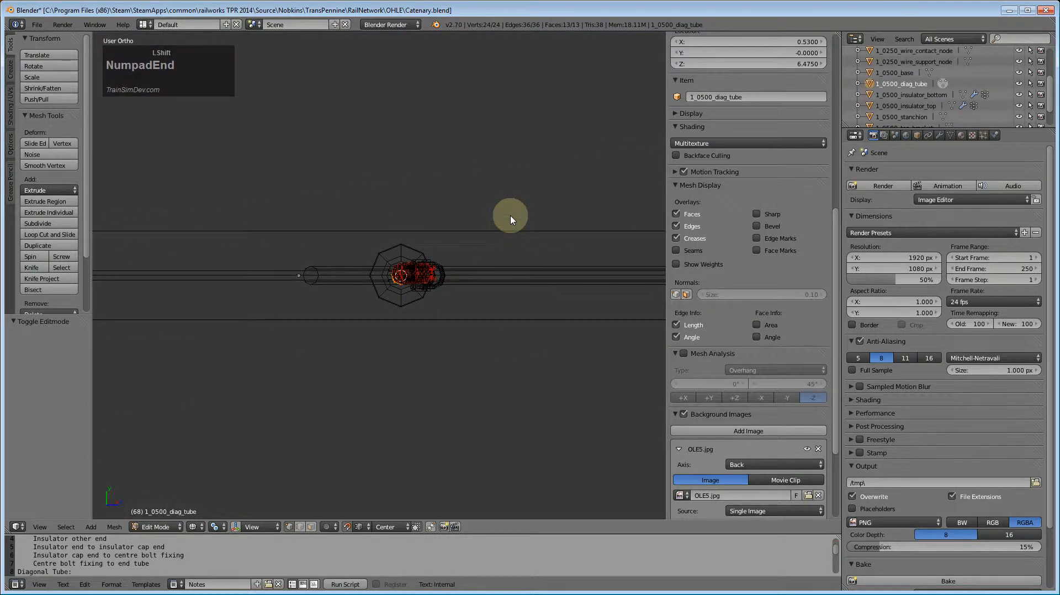
key(shift+KP_Home)
scroll(500, 222, down, 1)
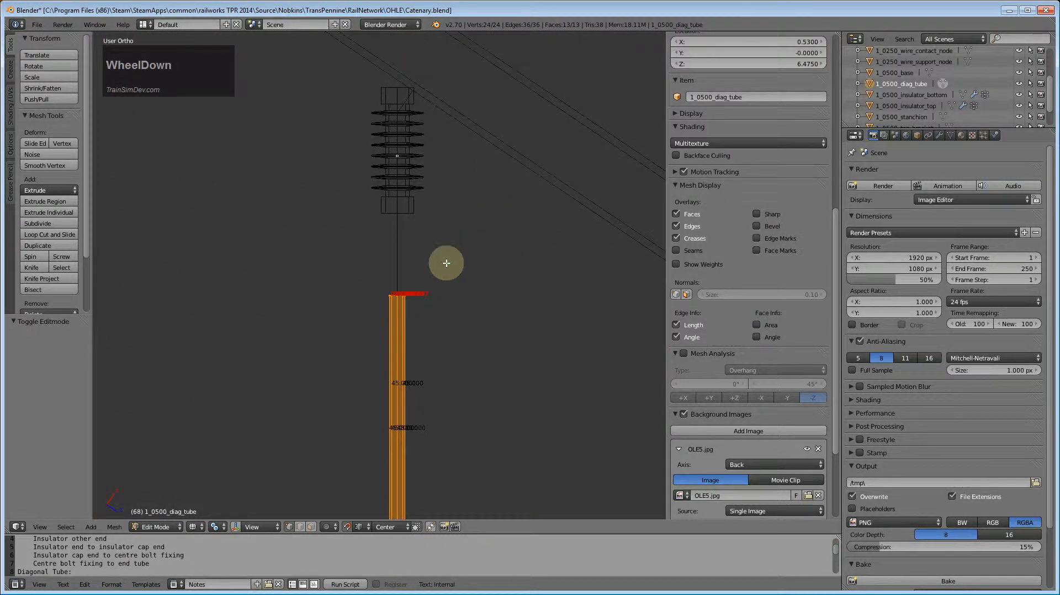
key(a)
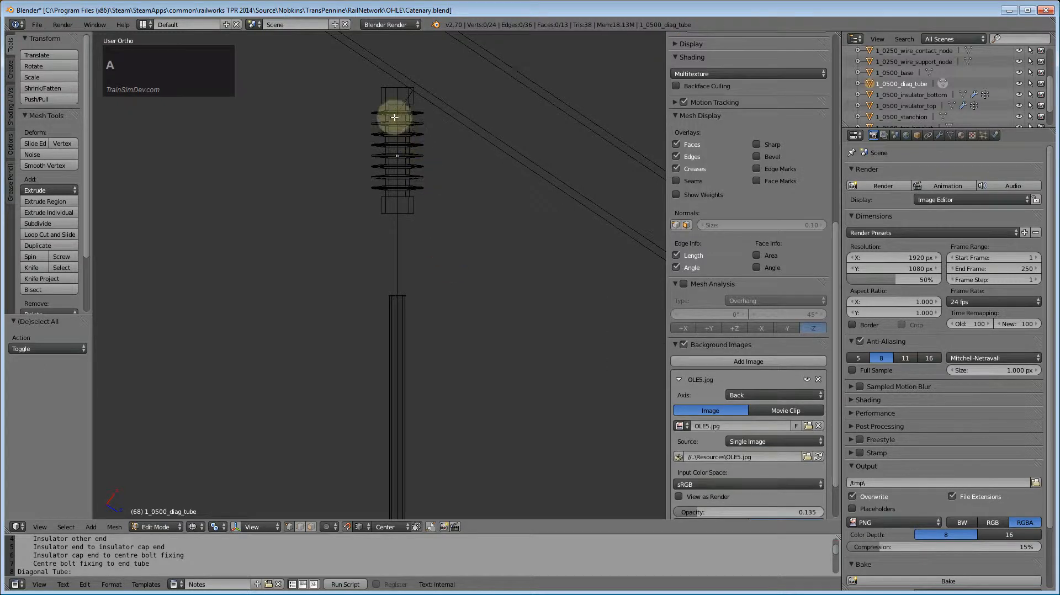
key(Tab)
key(Tab)
key(Tab)
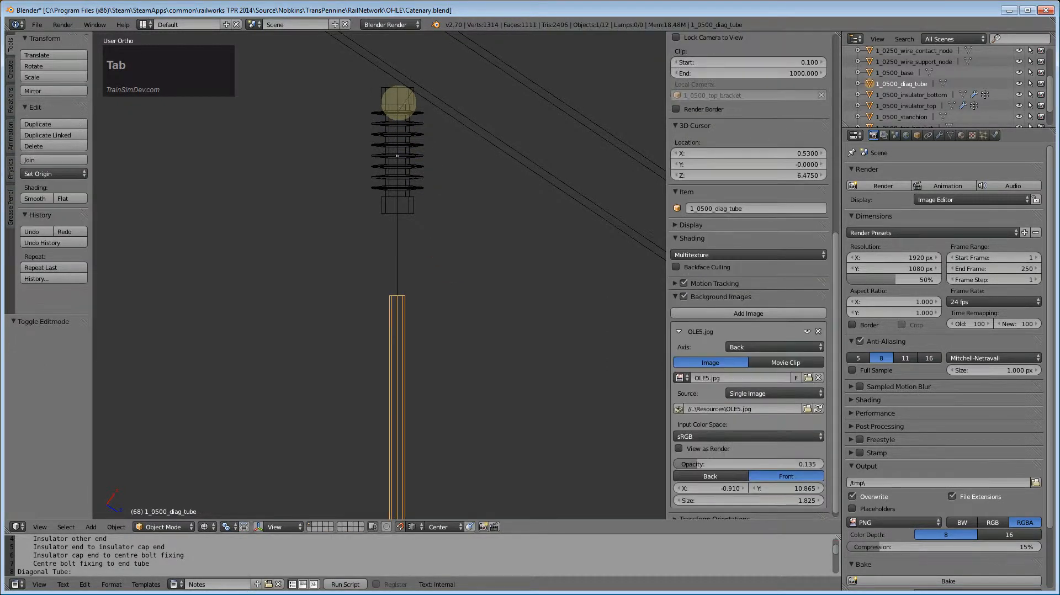
Step: Select the bottom insulator and set the snap target to Closest
right_click(401, 106)
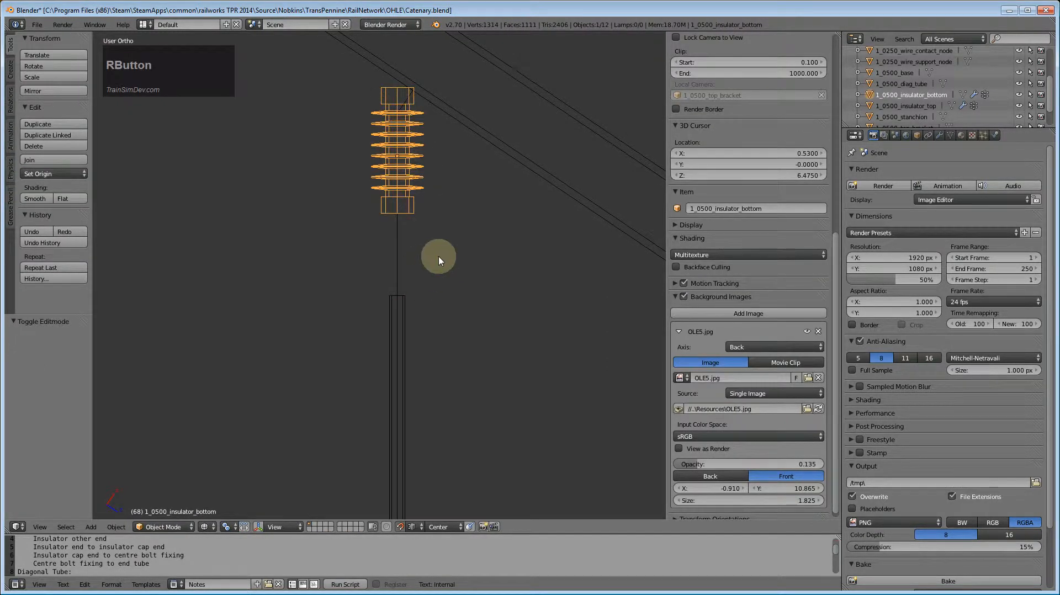
click(448, 526)
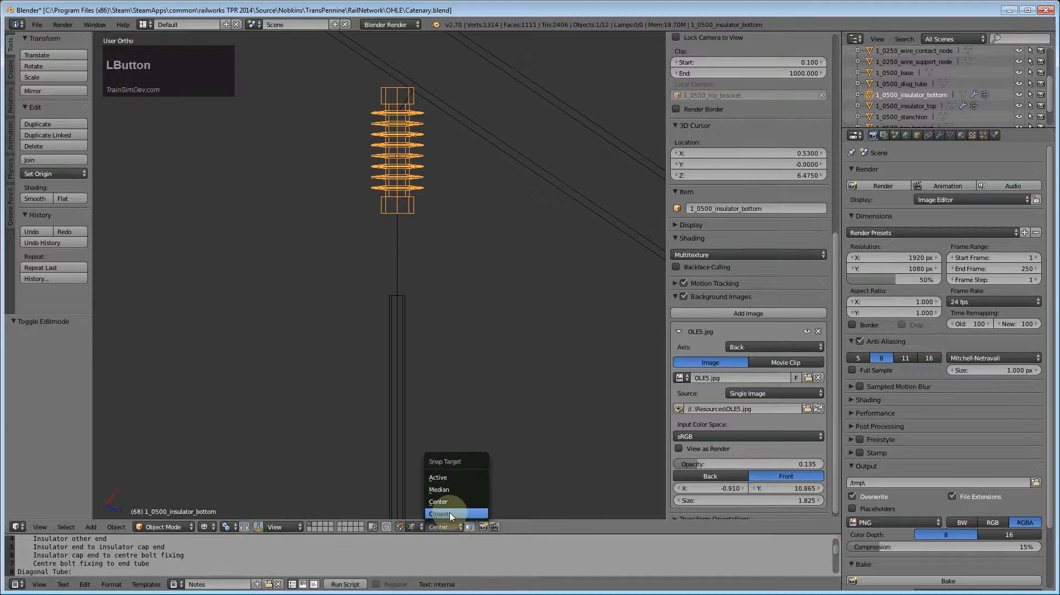
click(451, 514)
Step: Move the bottom insulator about -0.14 along the view's Y axis, snapping its tube-side end to the marker vertex
key(y)
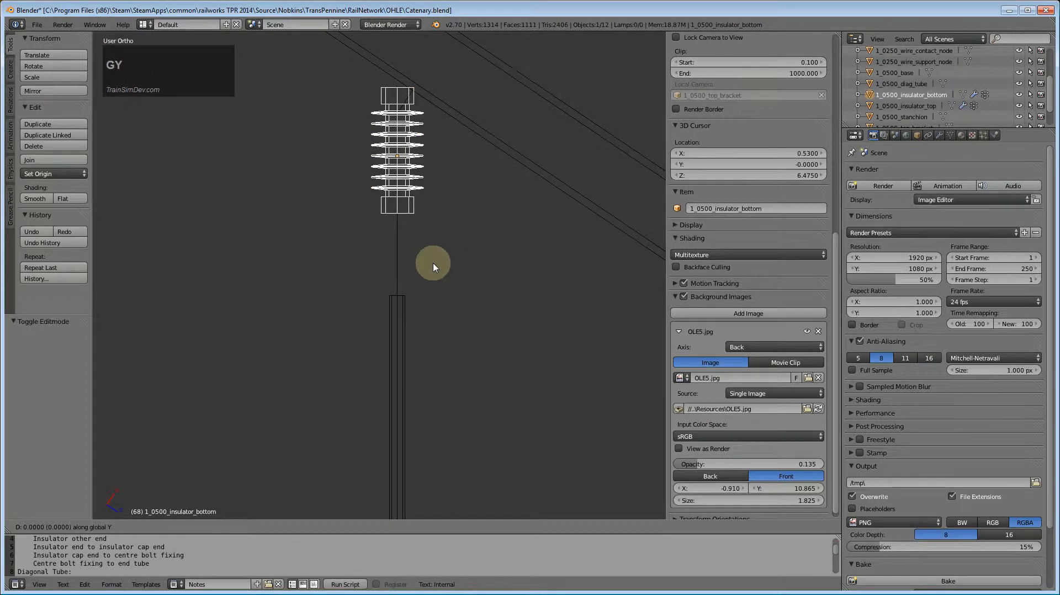
key(y)
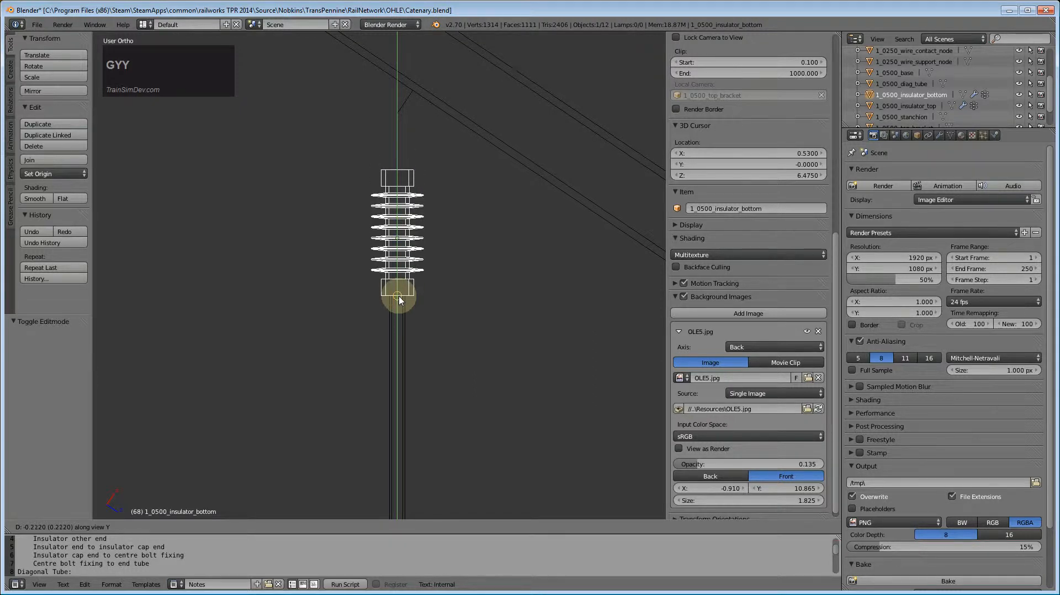
key(Escape)
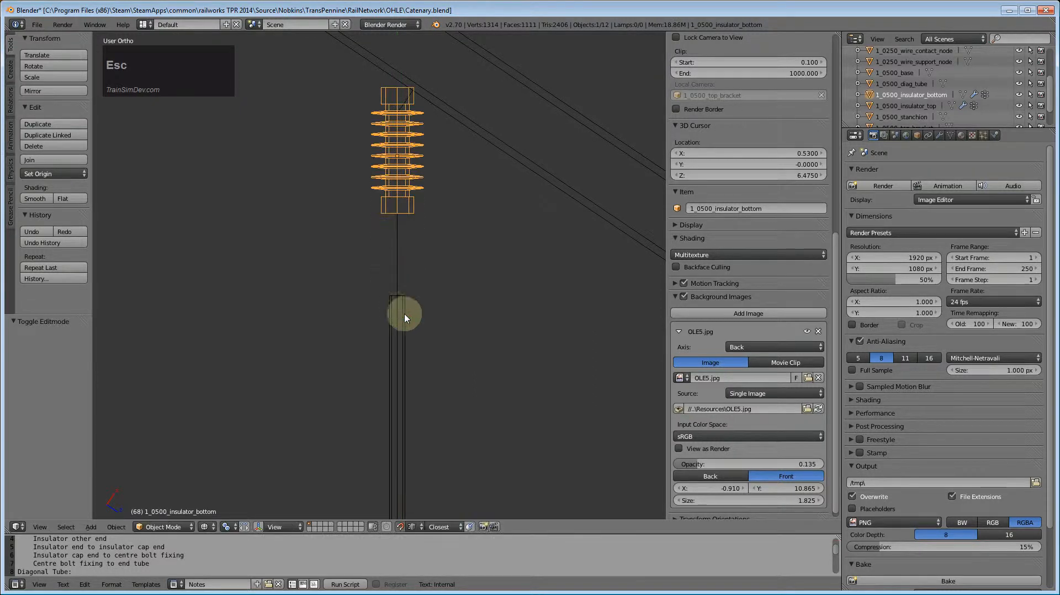
scroll(411, 326, up, 4)
key(g)
key(y)
key(y)
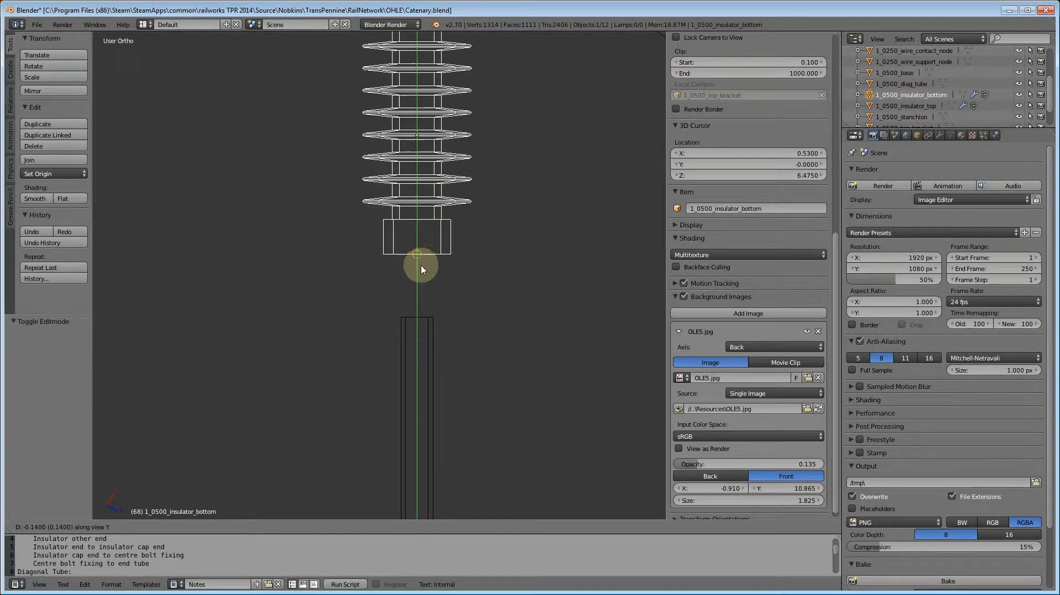
click(419, 266)
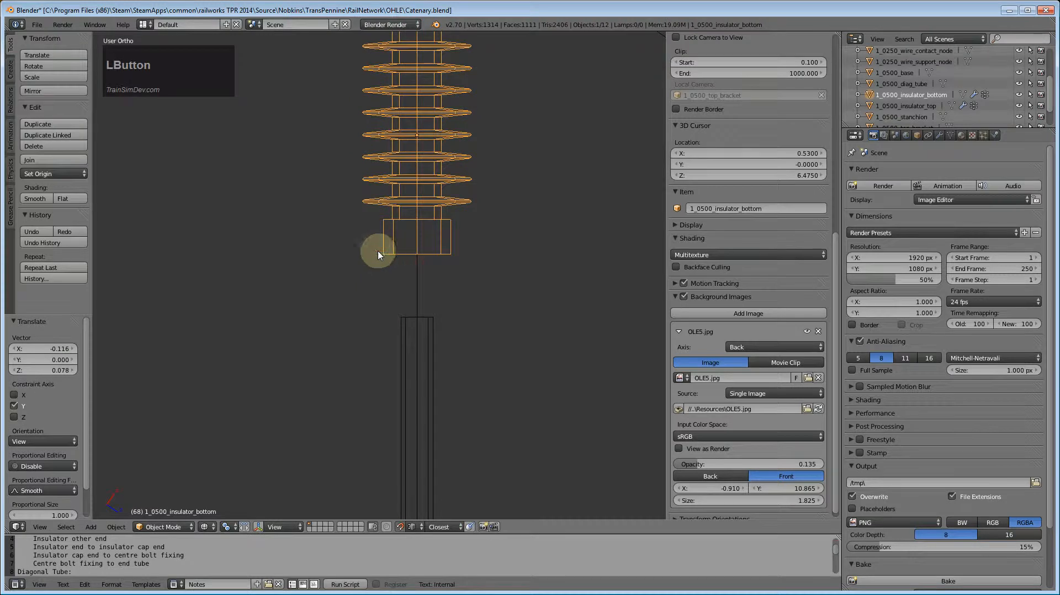
Step: Examine the marker vertices along the diagonal line against the bottom insulator's ends and the tube end
scroll(469, 377, down, 1)
scroll(406, 298, down, 1)
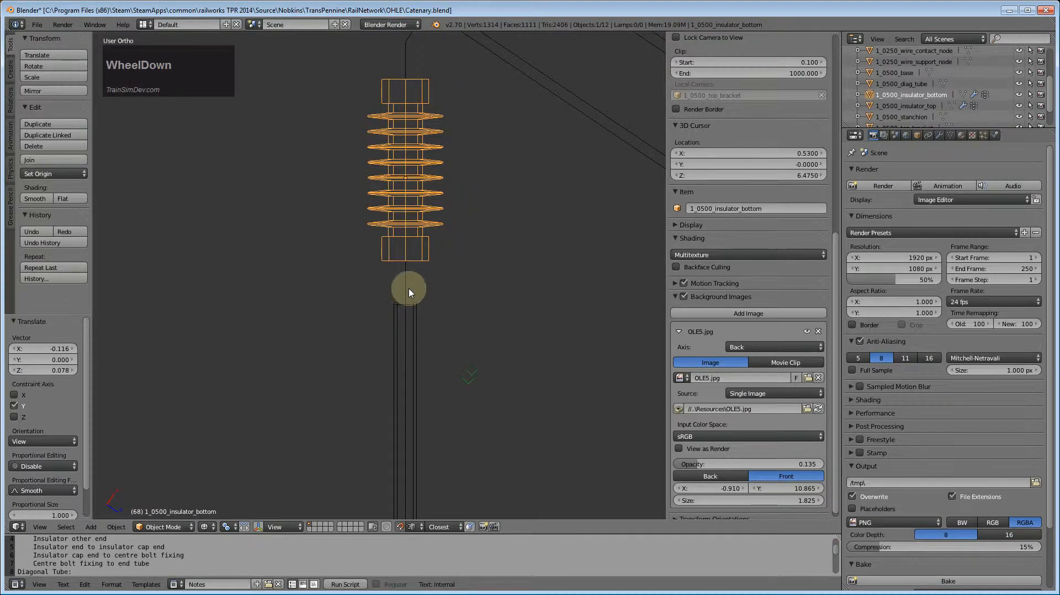
right_click(409, 292)
key(Tab)
scroll(476, 324, up, 2)
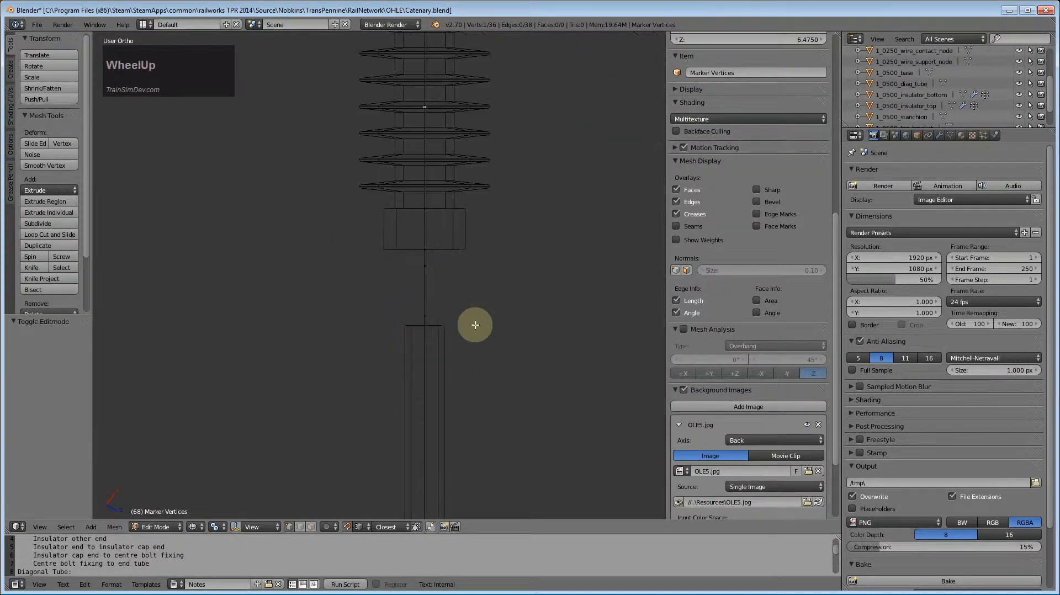
right_click(424, 249)
right_click(422, 209)
scroll(491, 254, down, 2)
right_click(414, 59)
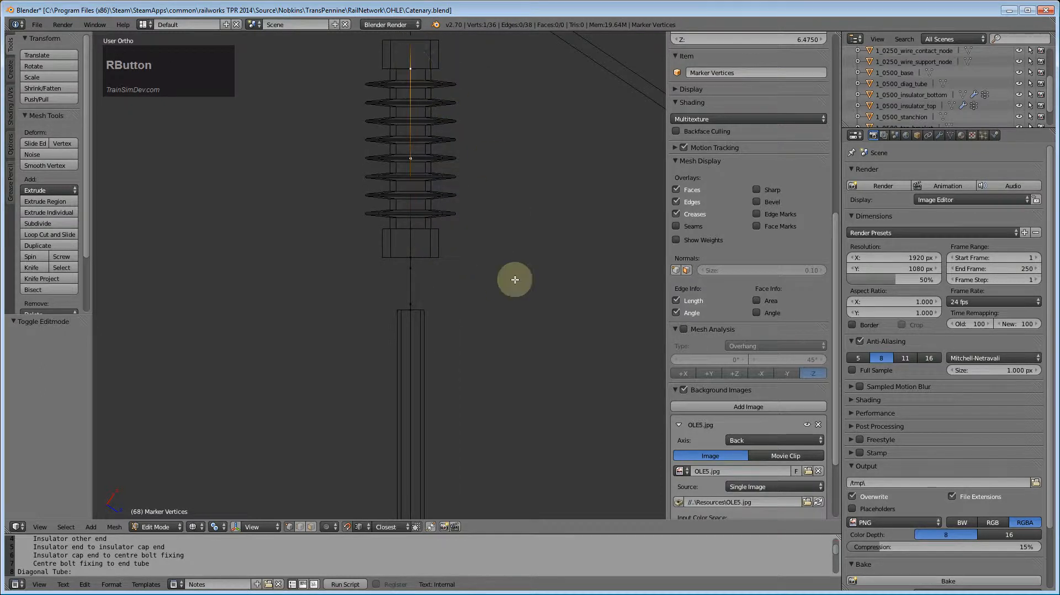
scroll(491, 318, up, 1)
scroll(488, 323, down, 1)
scroll(491, 315, down, 4)
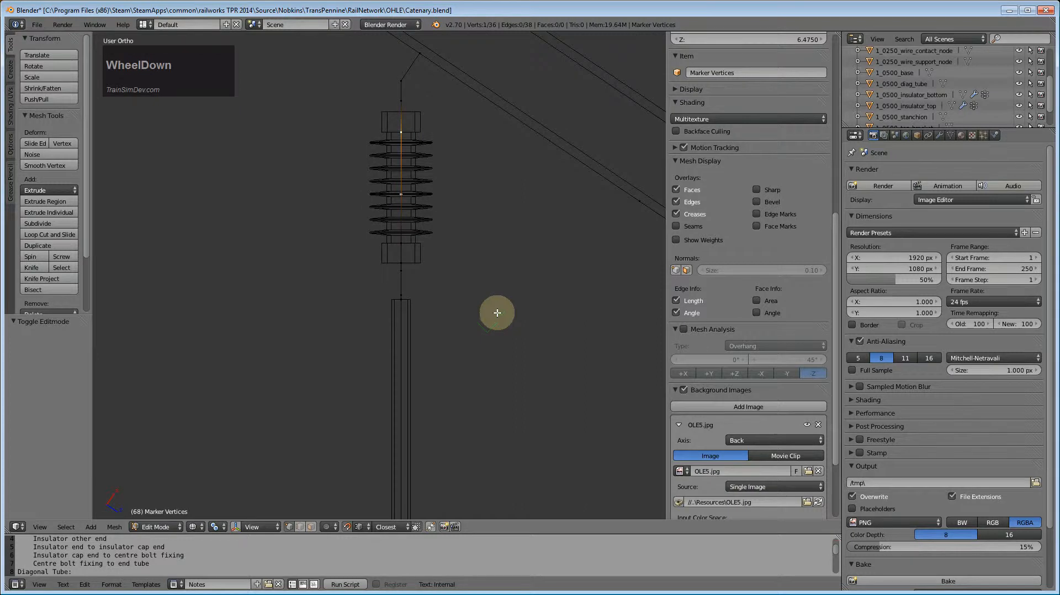
scroll(494, 310, up, 3)
key(Tab)
Step: Move the diagonal tube's insulator-side end vertices about 0.082 along the view's Y axis, snapping them to the bottom insulator's end
right_click(401, 319)
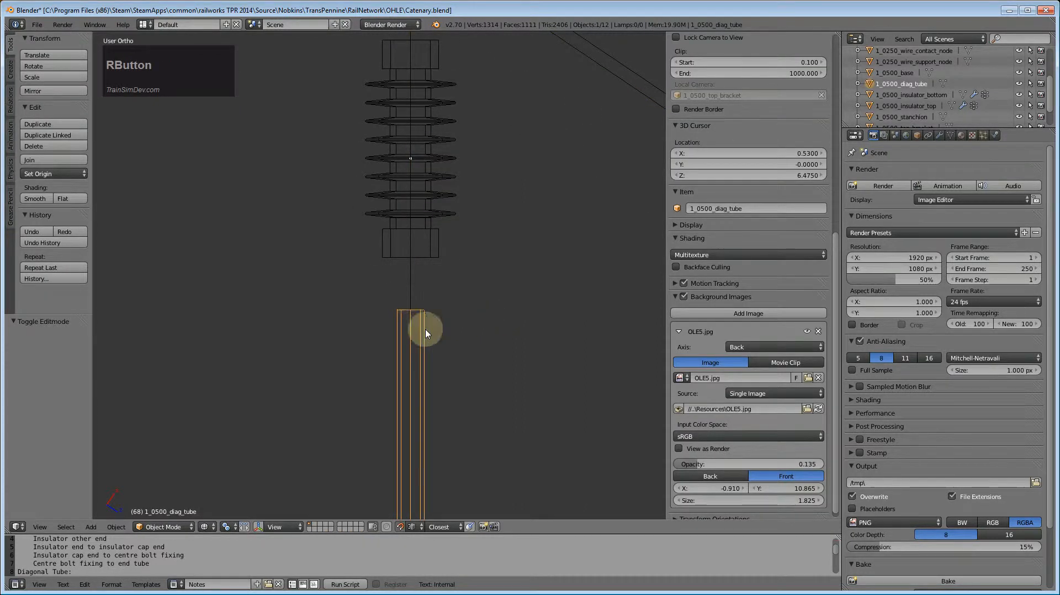
key(Tab)
key(b)
drag(388, 293, 466, 336)
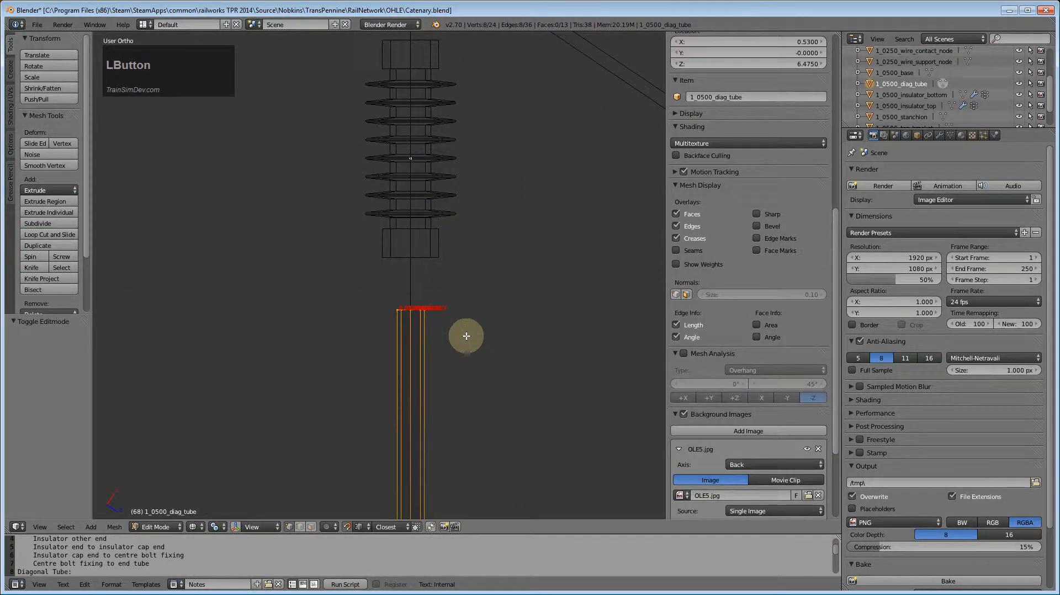
key(g)
key(y)
key(y)
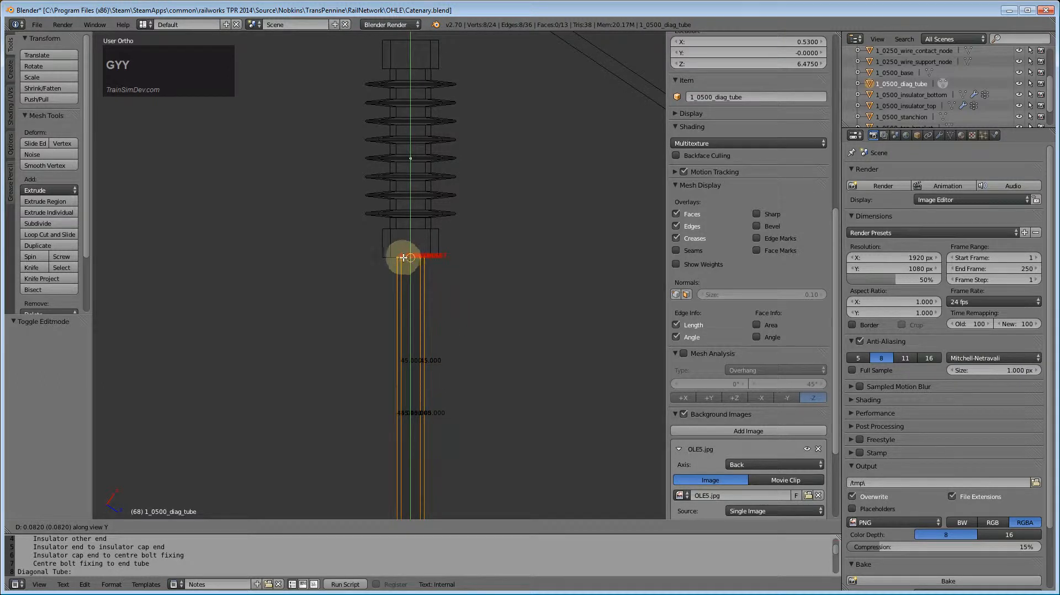
scroll(432, 348, up, 1)
scroll(433, 348, down, 4)
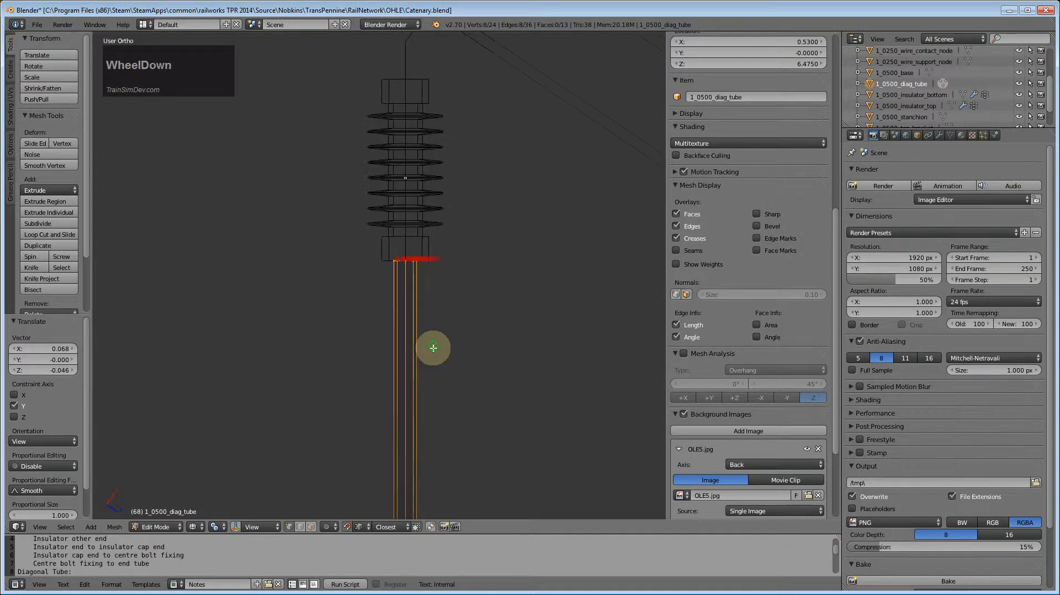
Step: Select only the U-bolts and clamp plate of the top diagonal mount's mesh in the back view
key(ctrl+KP_1)
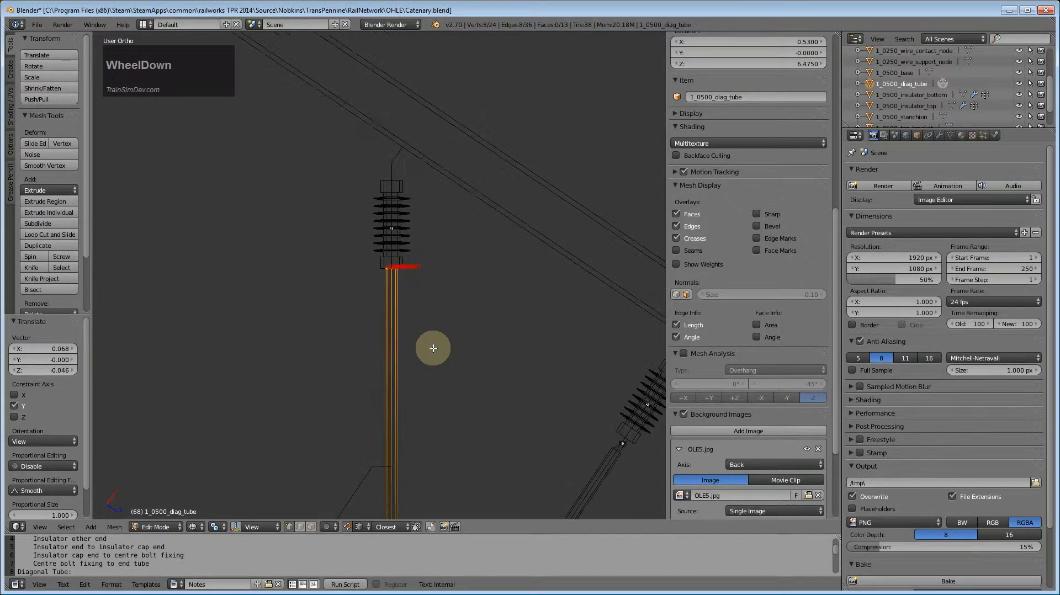
scroll(433, 348, down, 1)
scroll(386, 298, up, 4)
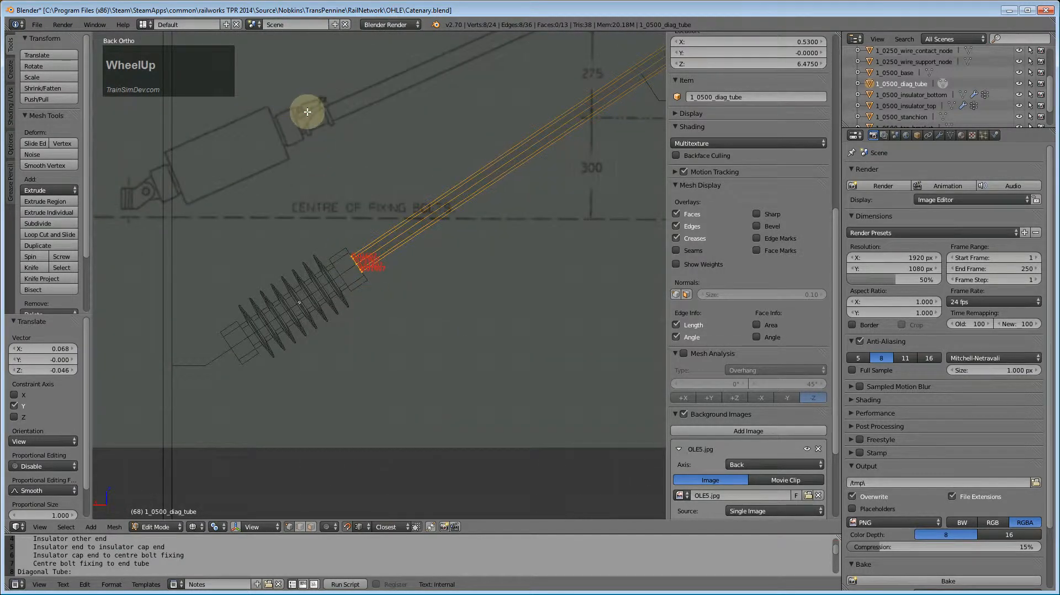
scroll(371, 224, down, 4)
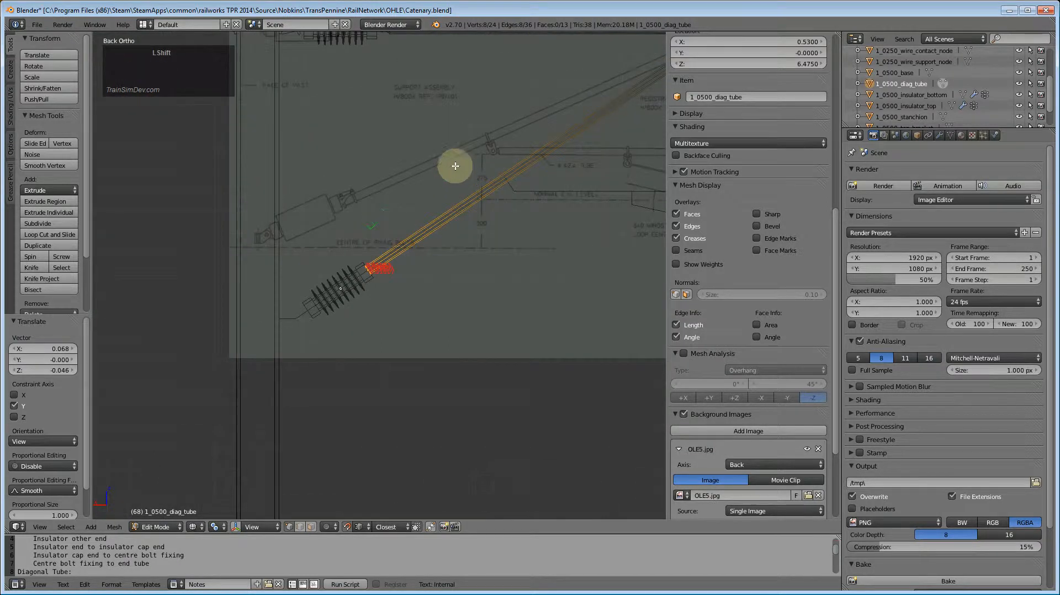
shift+middle_drag(405, 188, 149, 366)
scroll(474, 220, up, 6)
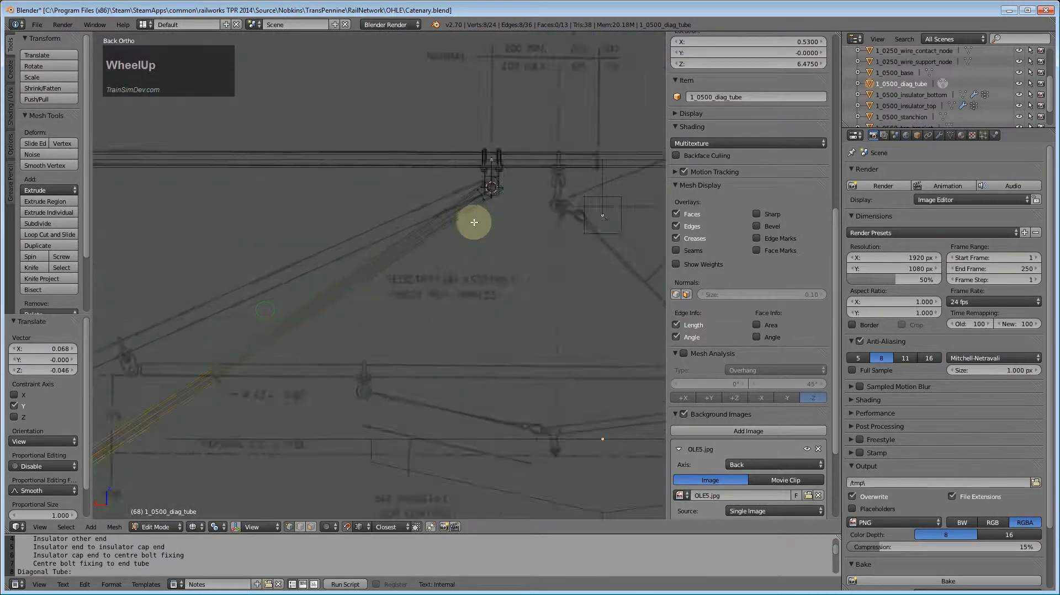
shift+middle_drag(523, 205, 417, 311)
scroll(478, 182, up, 2)
shift+middle_drag(478, 182, 437, 315)
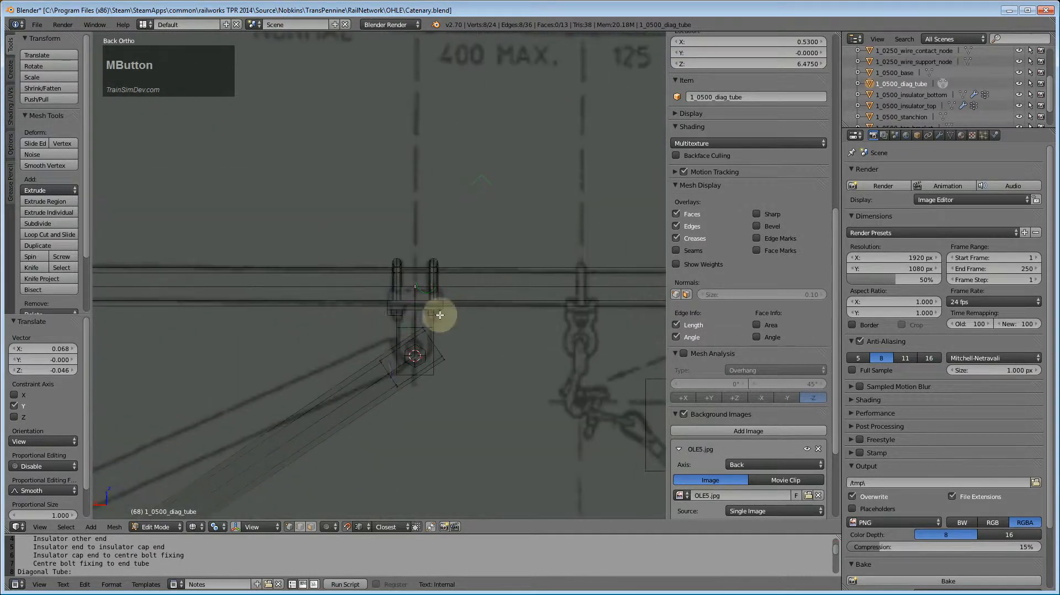
key(Tab)
key(Tab)
key(Tab)
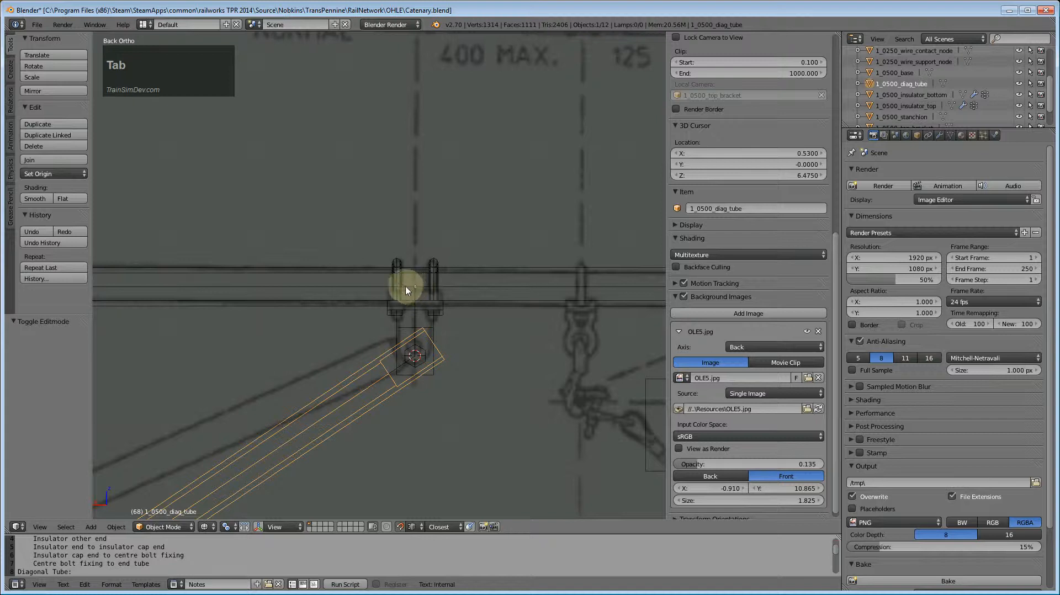
right_click(406, 295)
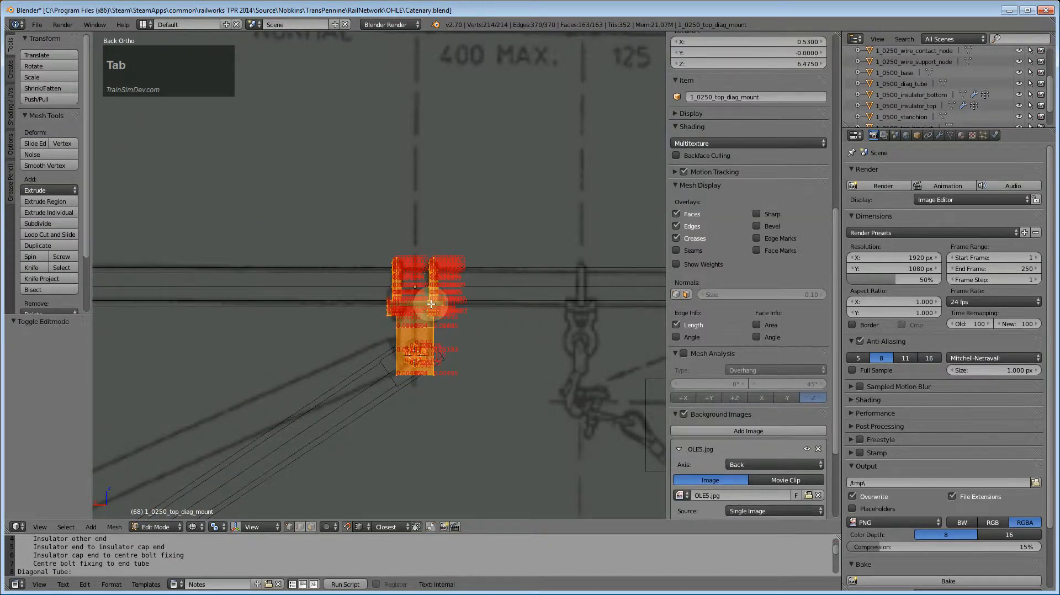
key(a)
click(361, 219)
drag(362, 219, 472, 327)
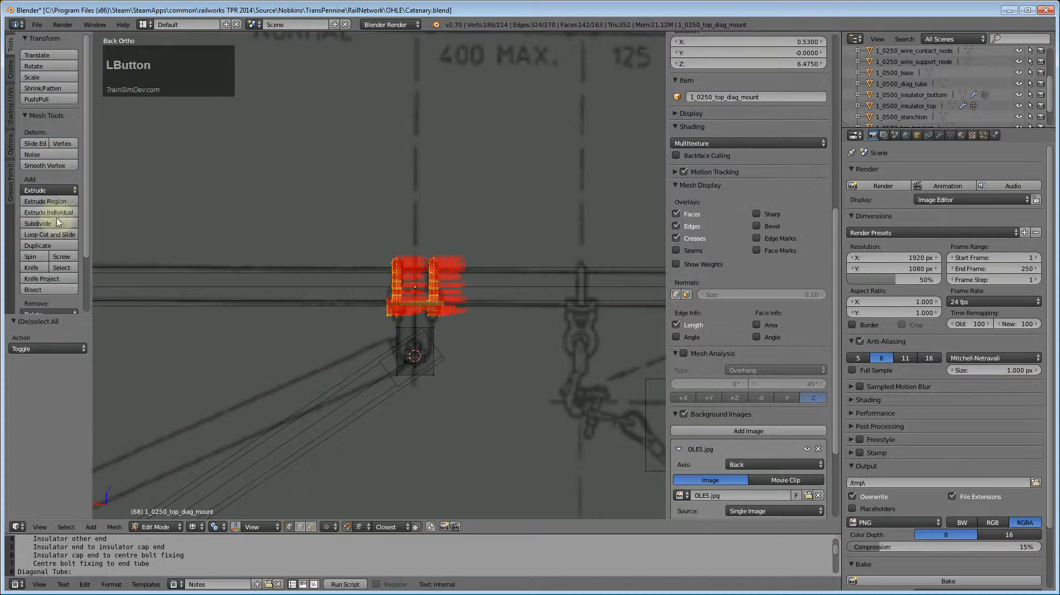
Step: Duplicate the selected U-bolts and clamp plate in place and separate the copy into its own object
click(38, 246)
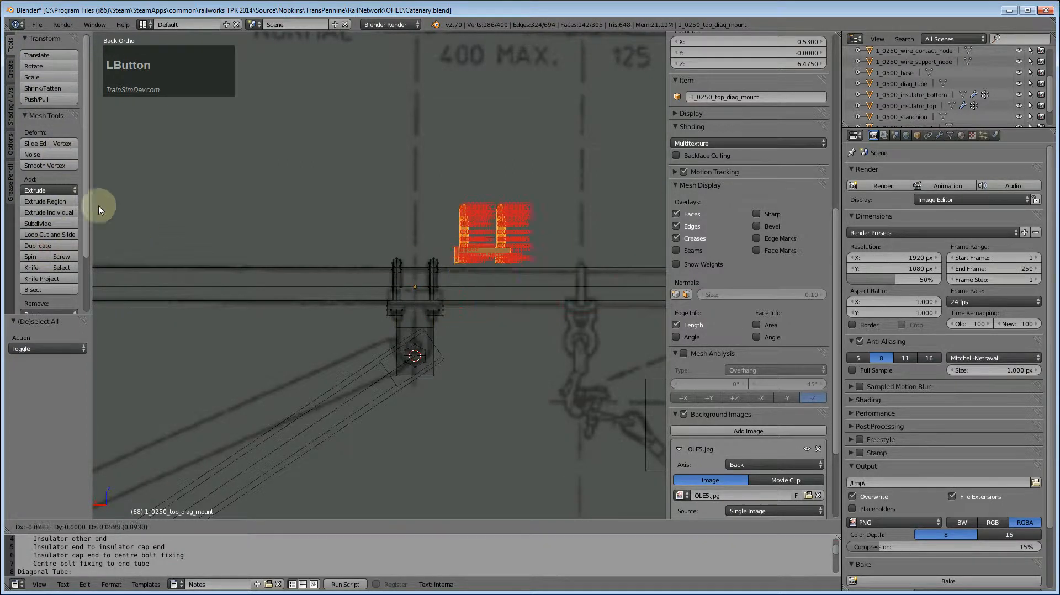
key(Escape)
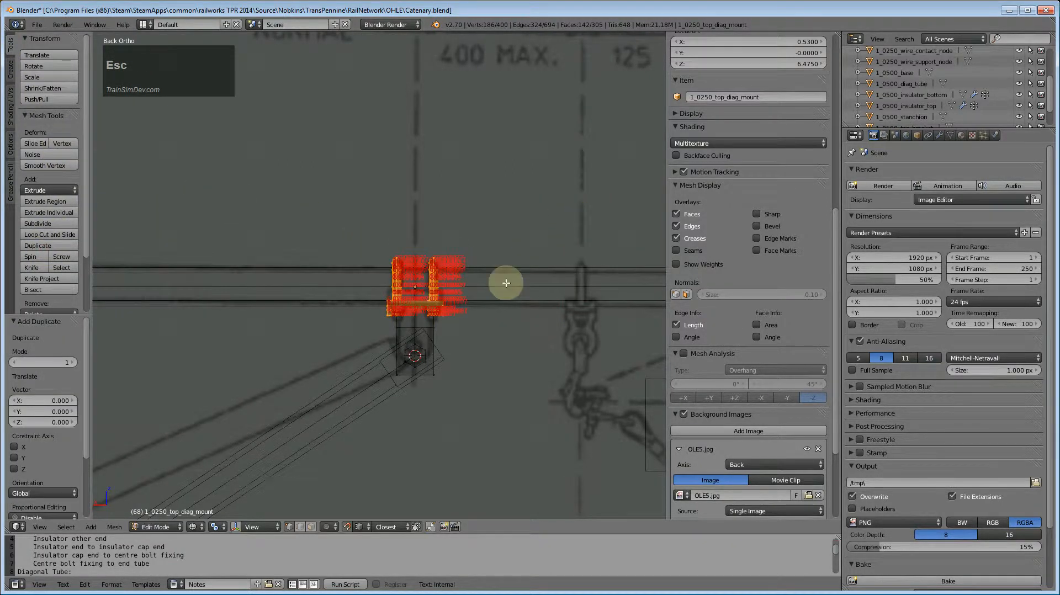
key(p)
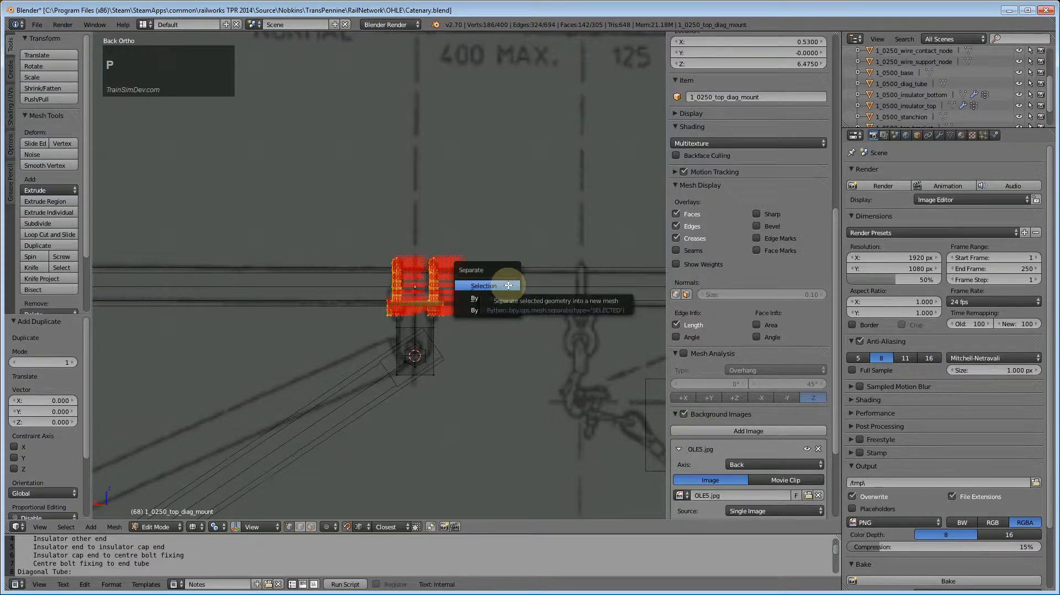
click(508, 285)
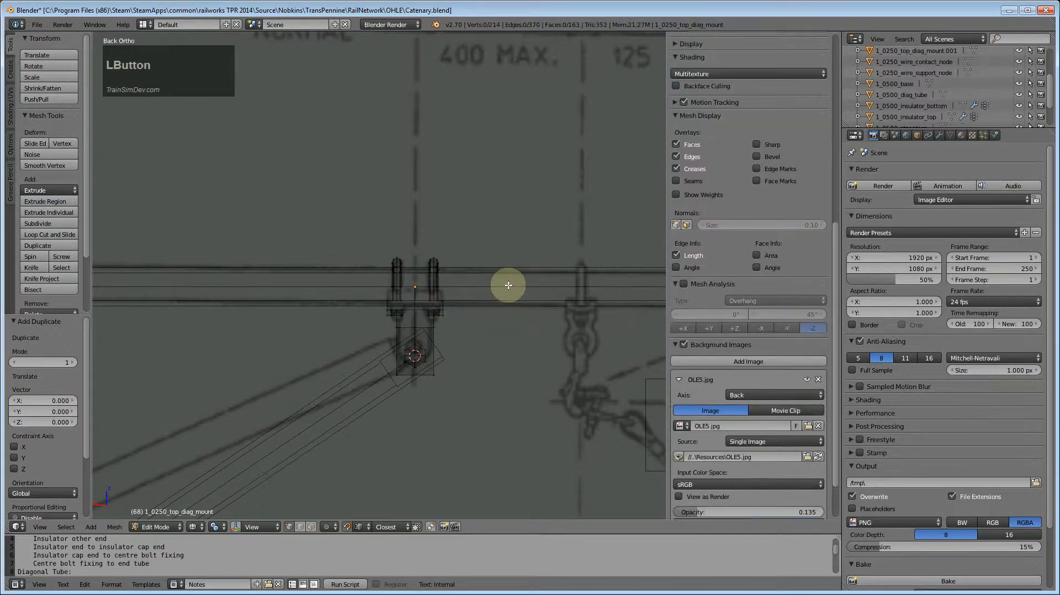
Step: Rename the separated clamp object as 1_0250_diag_insulator_mount
mouse_move(1050, 92)
mouse_down()
mouse_move(1052, 109)
mouse_move(1053, 78)
mouse_up()
double_click(921, 83)
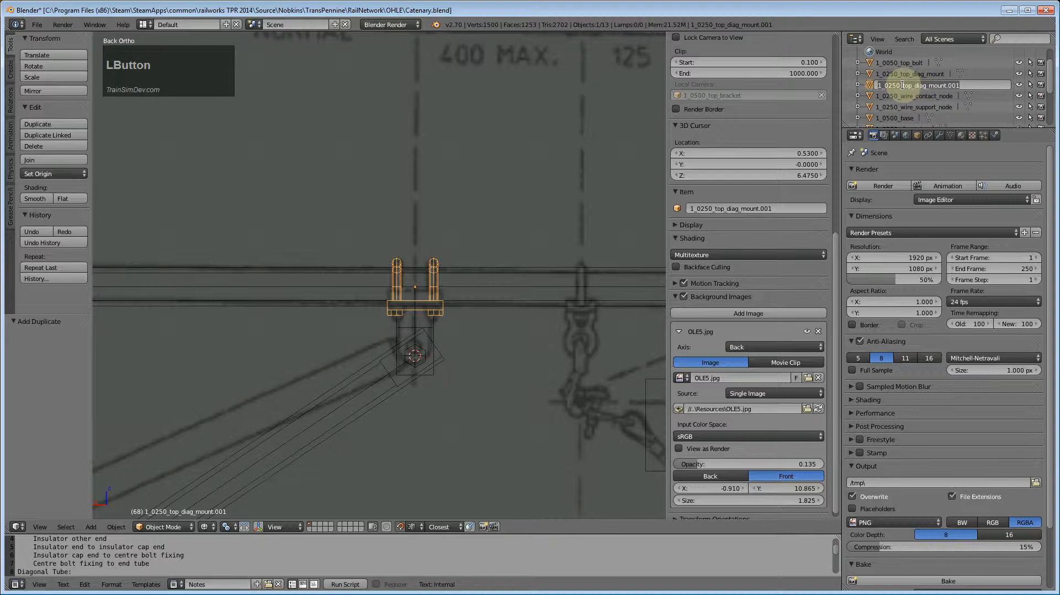
drag(908, 85, 941, 86)
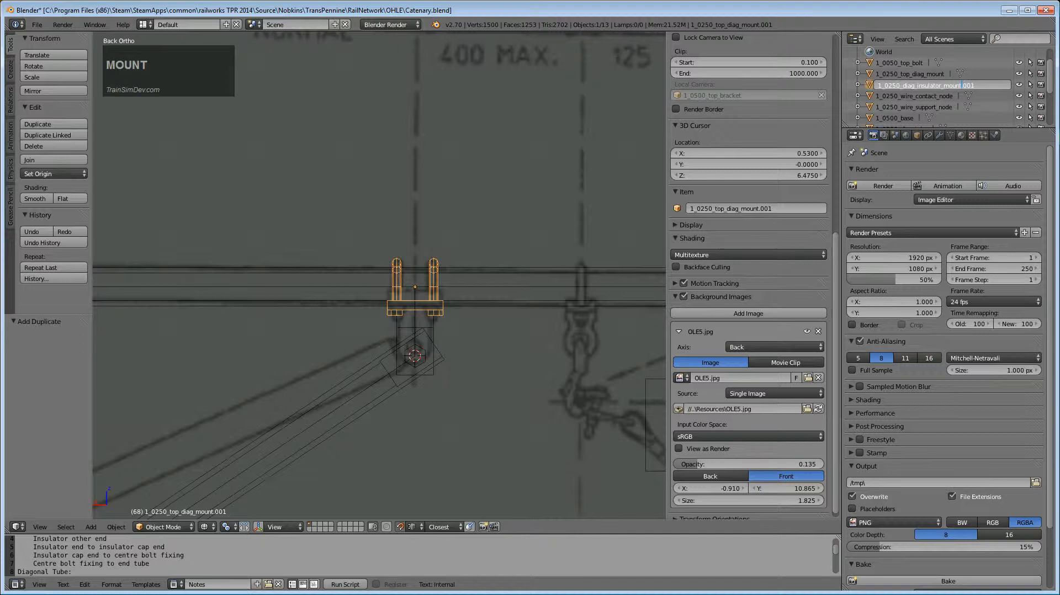
key(Return)
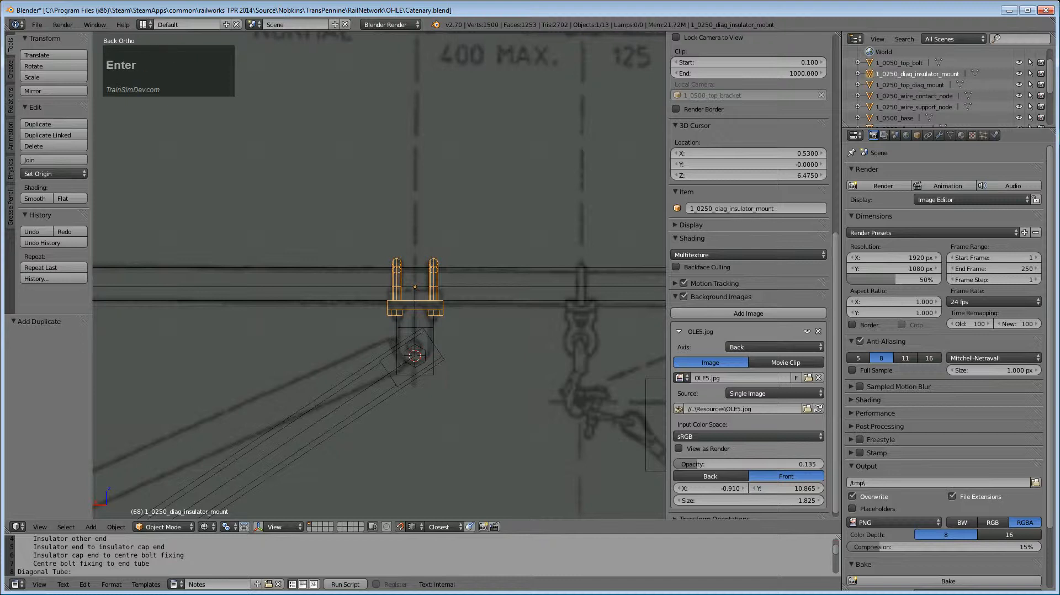
Step: Move the diagonal insulator mount from the top mount down to the diagonal tube just above the bottom insulator
scroll(355, 421, down, 3)
shift+middle_drag(355, 421, 580, 336)
scroll(488, 305, down, 3)
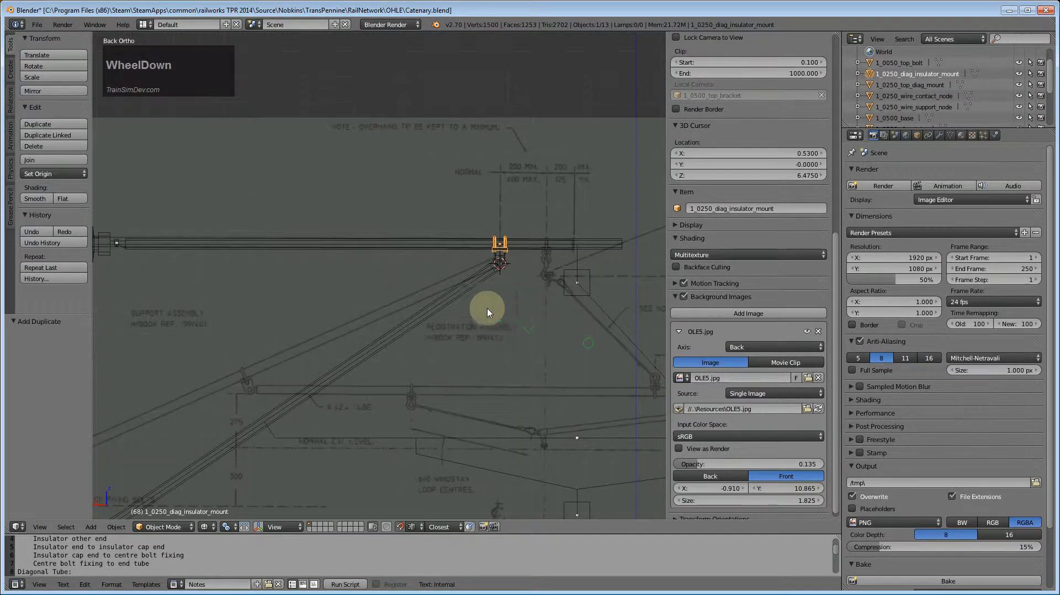
key(g)
click(259, 393)
shift+middle_drag(332, 440, 566, 176)
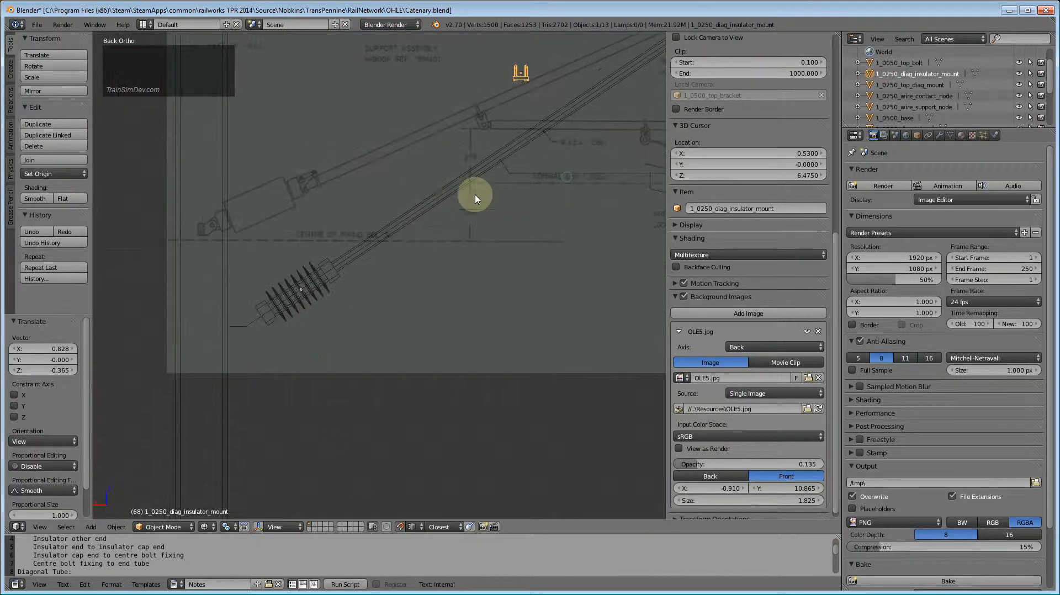
key(g)
click(348, 293)
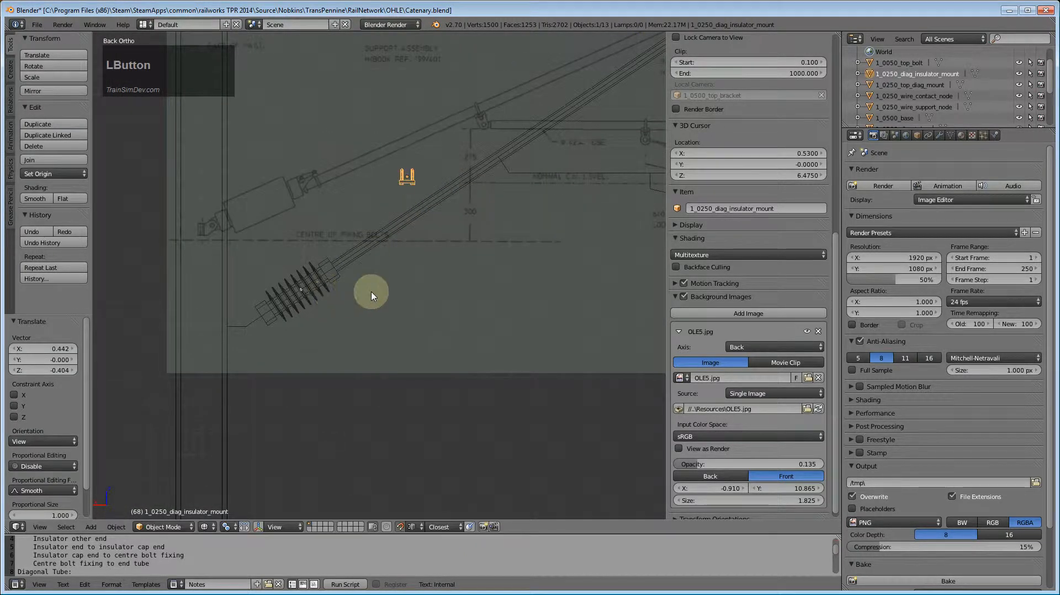
scroll(400, 217, up, 2)
scroll(400, 216, up, 2)
shift+middle_drag(372, 260, 414, 303)
key(g)
click(353, 281)
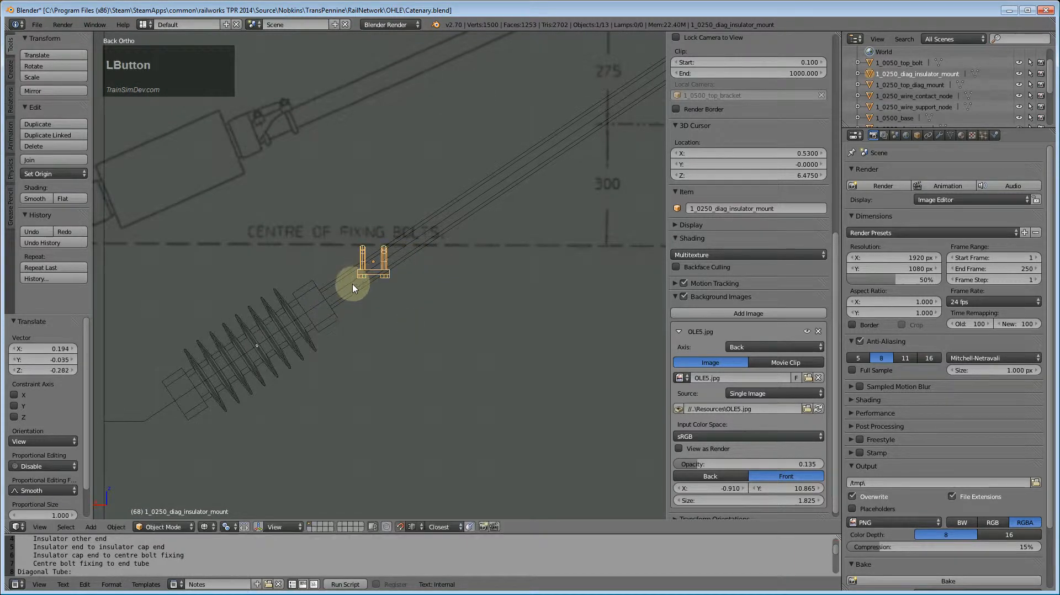
Step: Set the pivot point to Bounding Box Center for the diagonal insulator mount
scroll(338, 430, up, 1)
click(227, 527)
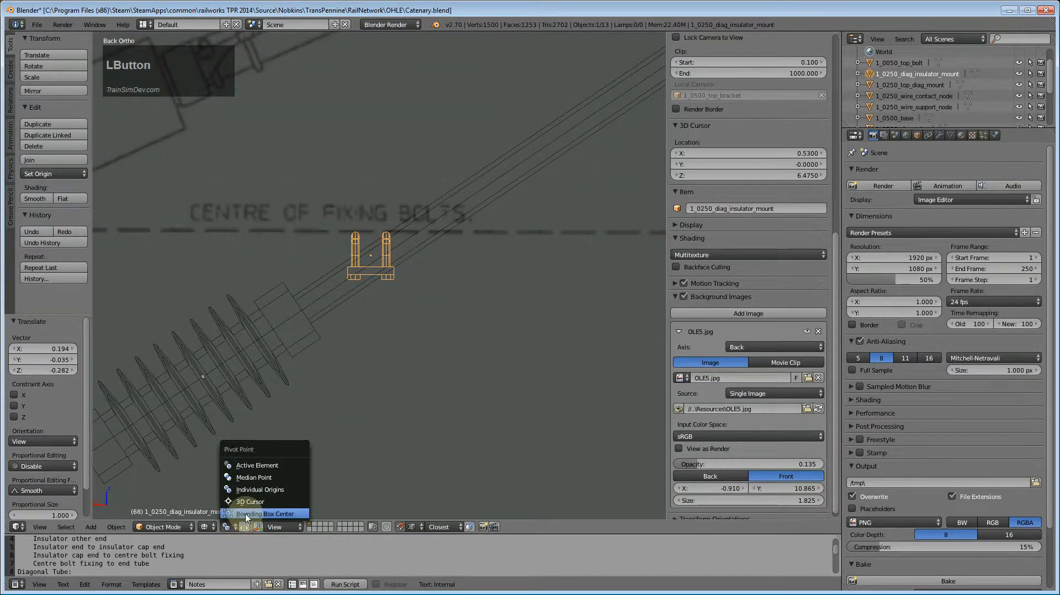
click(247, 513)
key(g)
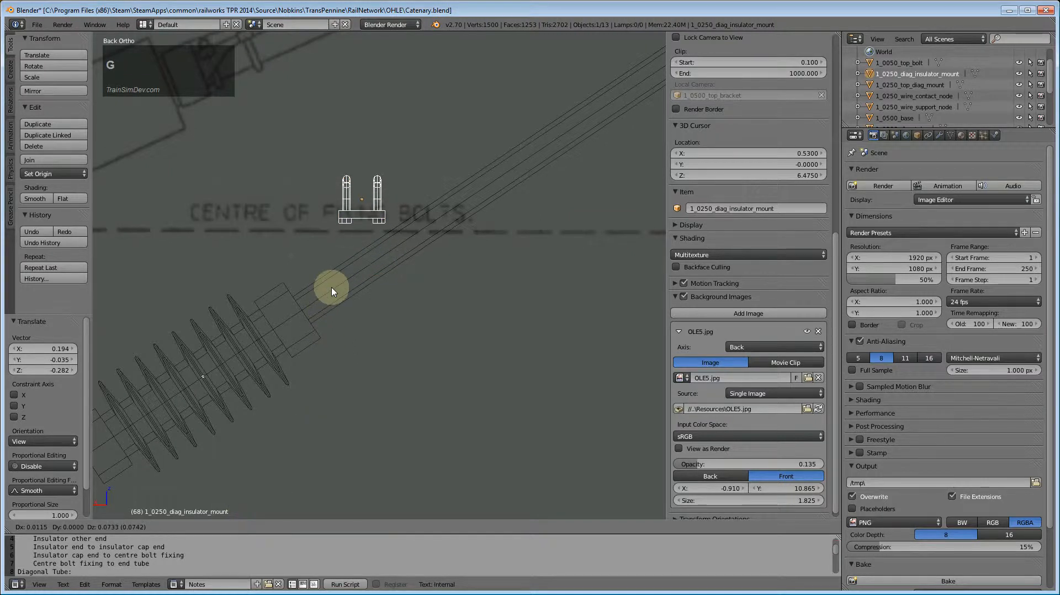
key(Escape)
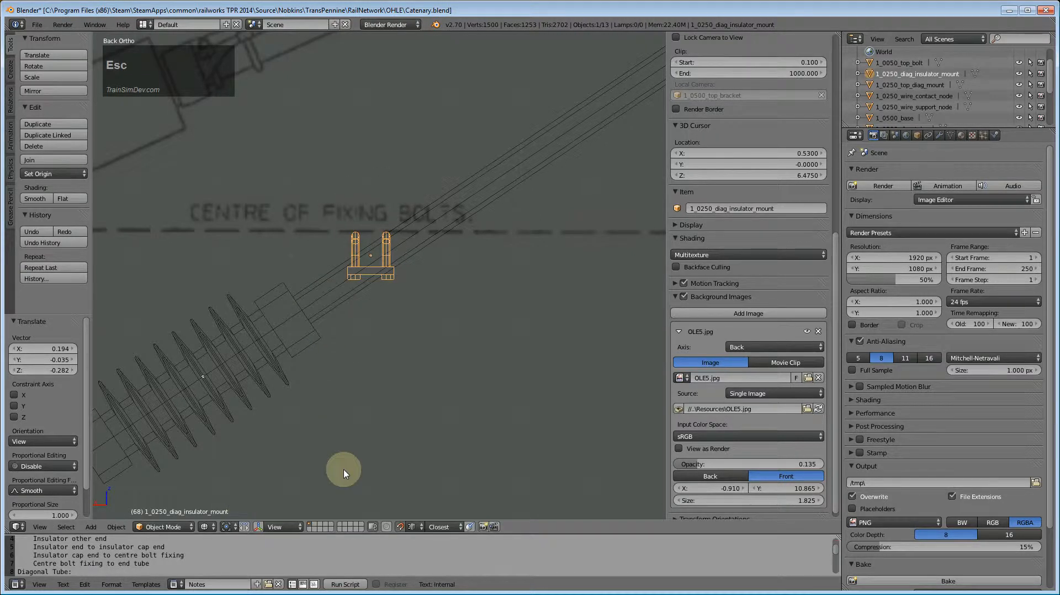
Step: Set the snap target to Center and move the insulator mount about 0.030, 0.035, -0.031 onto the diagonal tube
click(440, 528)
click(452, 514)
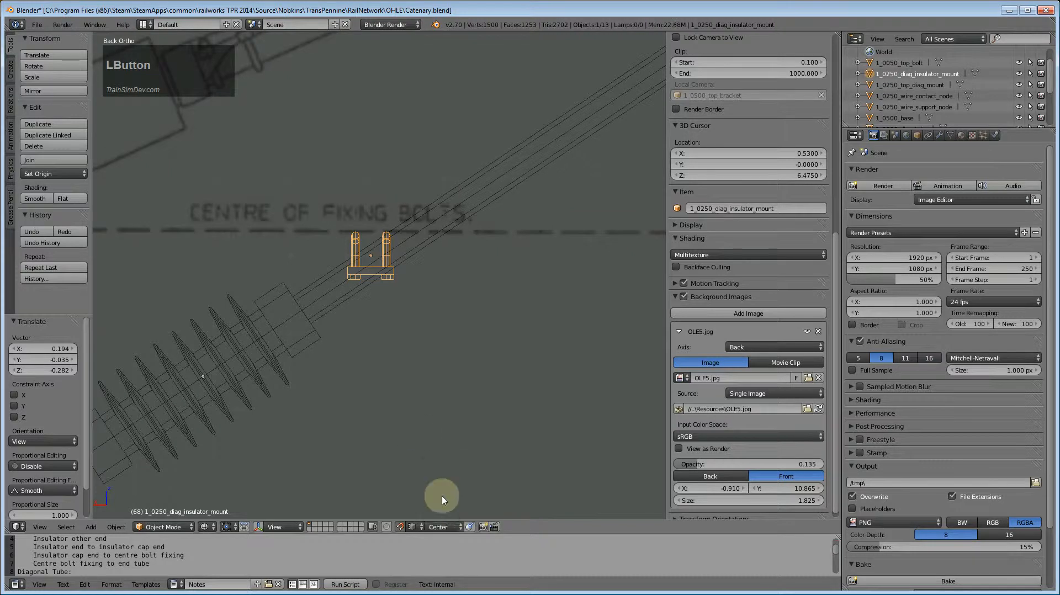
key(g)
click(343, 289)
Step: Rotate the insulator mount about 146° so it clamps around the diagonal tube, and check its fit in solid shading
scroll(381, 359, up, 2)
key(r)
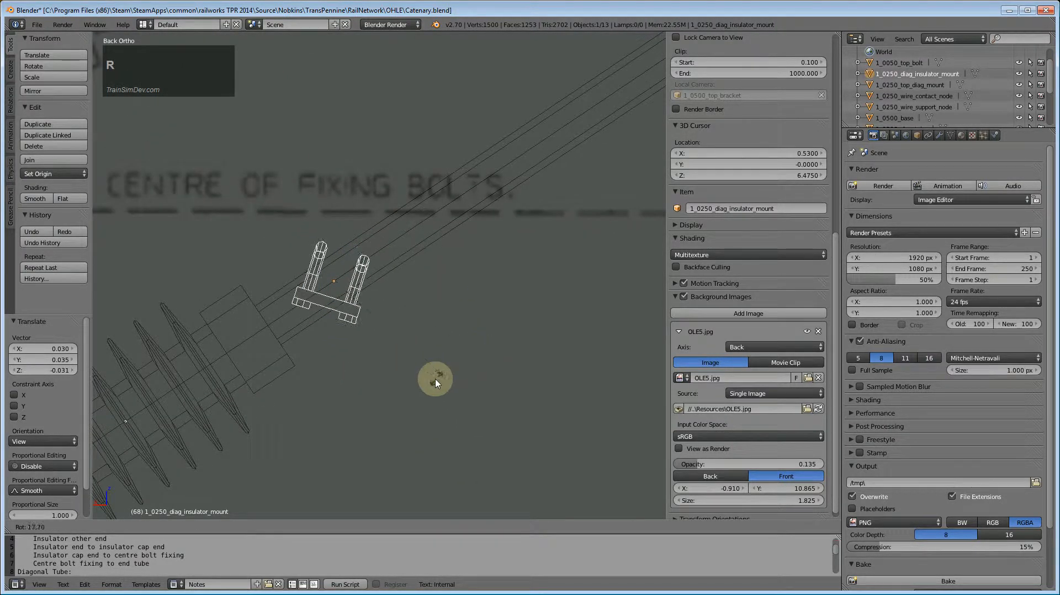
click(227, 353)
mouse_move(391, 336)
middle_down()
mouse_move(346, 366)
mouse_move(370, 320)
mouse_move(409, 289)
mouse_move(450, 300)
mouse_move(390, 346)
mouse_move(445, 345)
middle_up()
key(z)
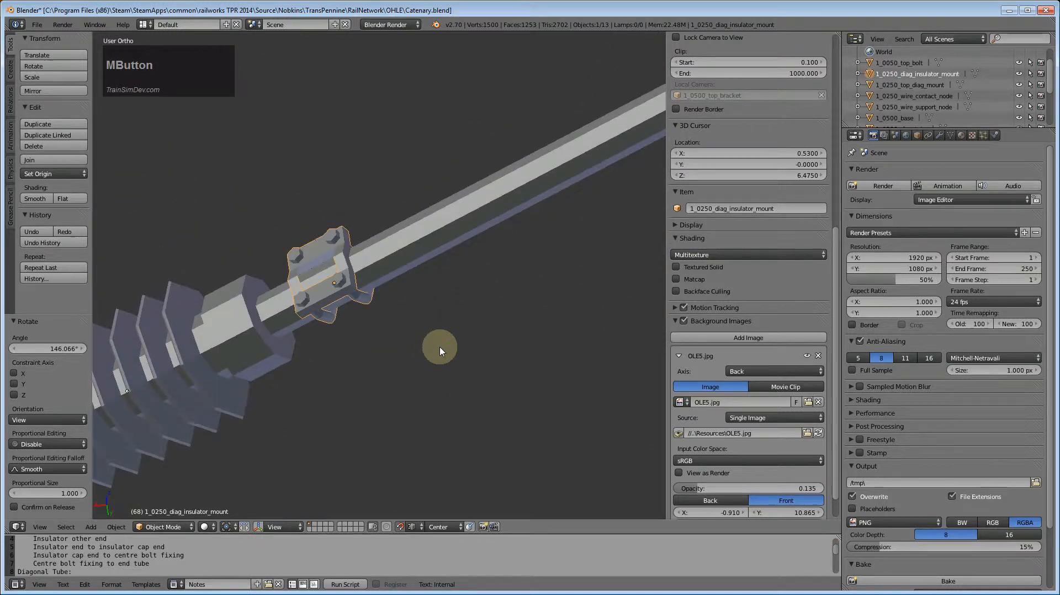
scroll(368, 385, up, 1)
scroll(371, 384, down, 1)
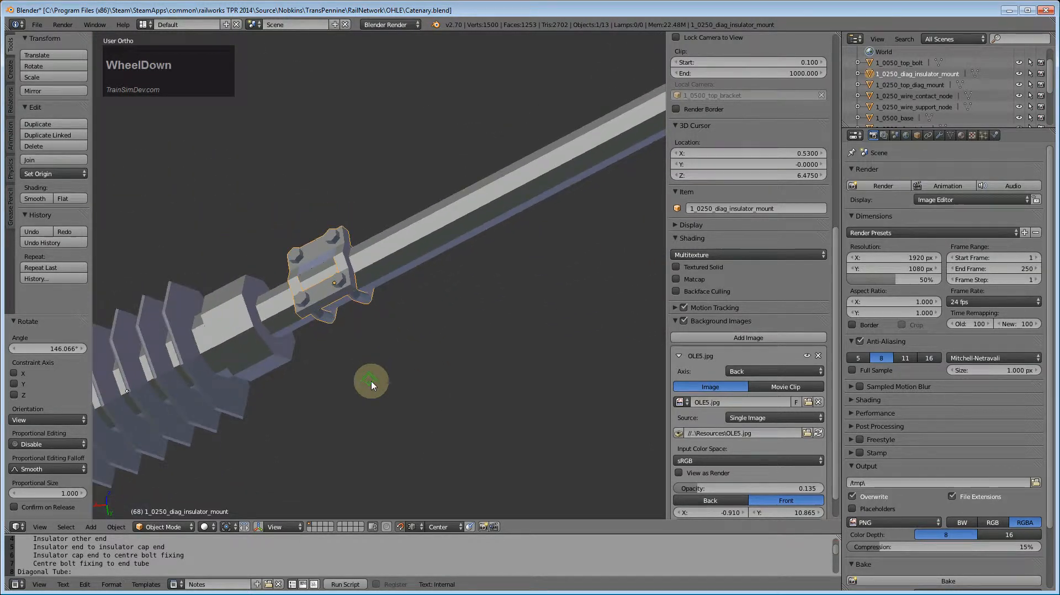
Step: Open the diagonal tube's mesh for editing and align the view from the top to its selected end geometry
key(ctrl+KP_1)
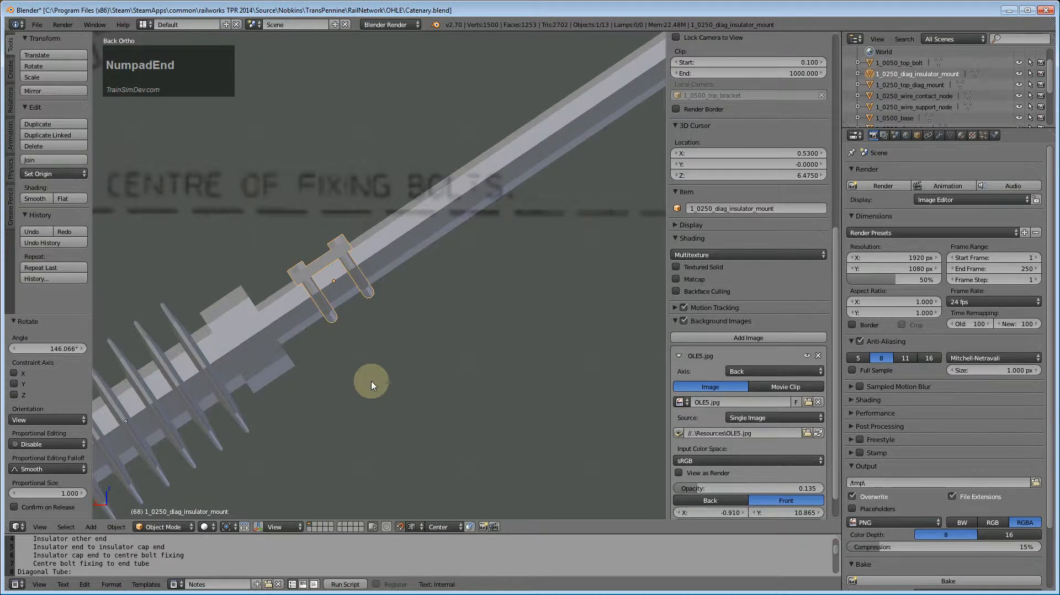
key(Tab)
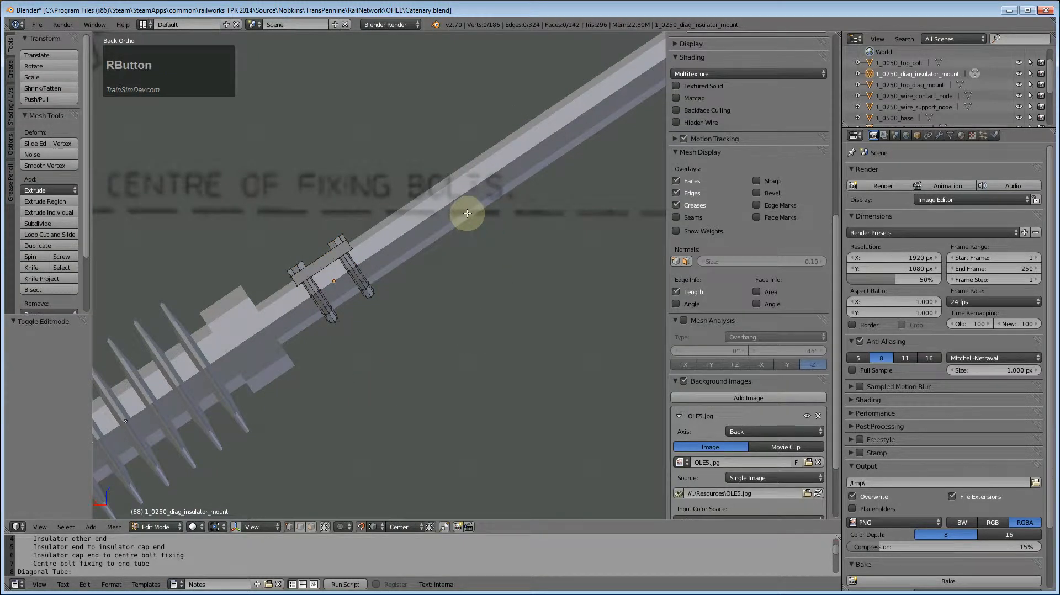
key(Tab)
right_click(454, 205)
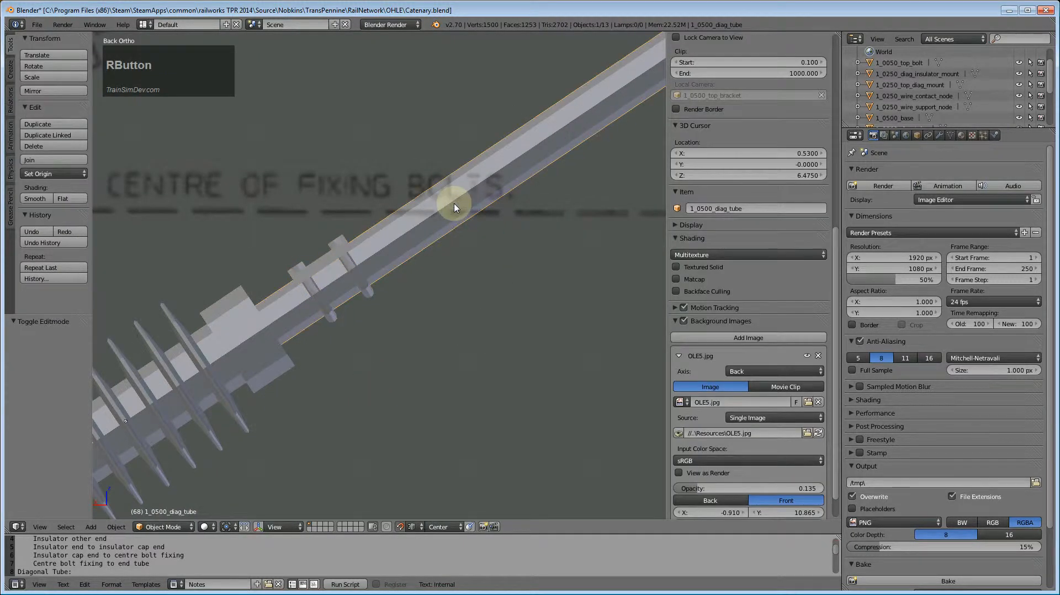
key(Tab)
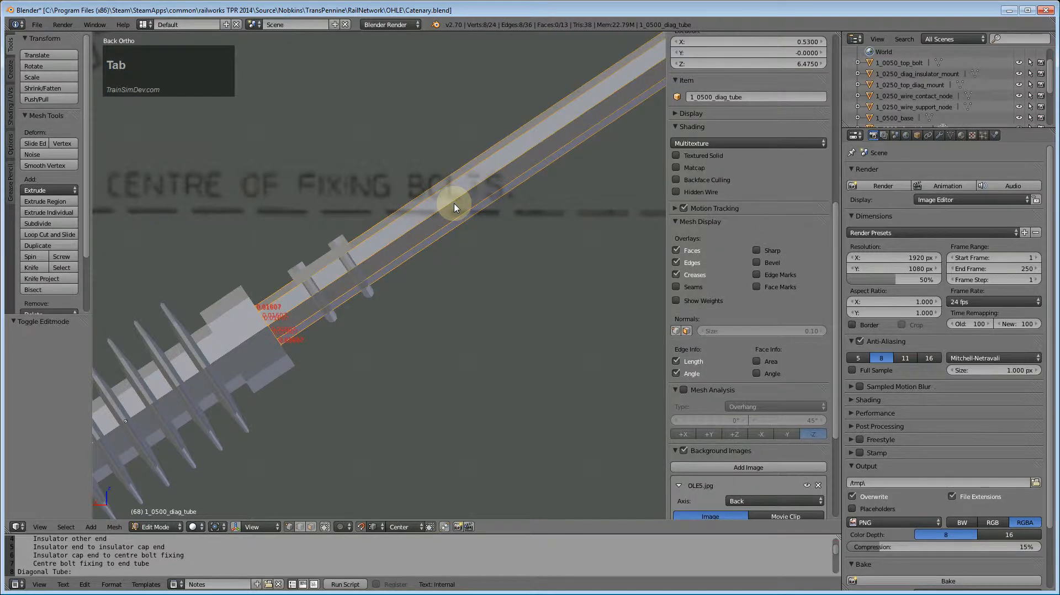
key(shift+KP_Home)
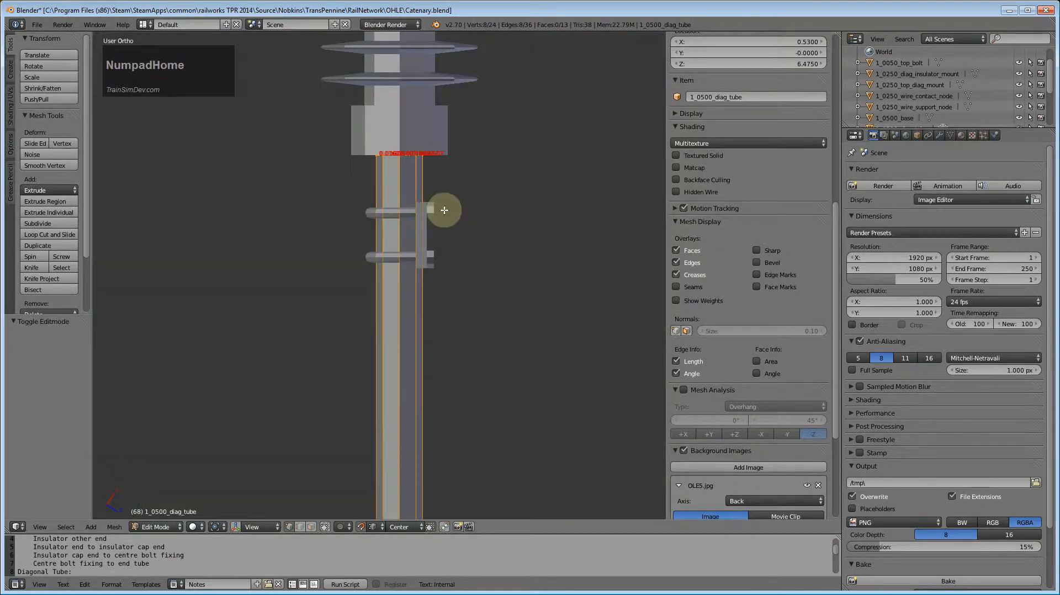
Step: Leave the tube's mesh editing and slide the diagonal insulator mount along the view's Y axis about 0.071, 0.000, -0.048 onto the insulator cap
key(Tab)
right_click(426, 220)
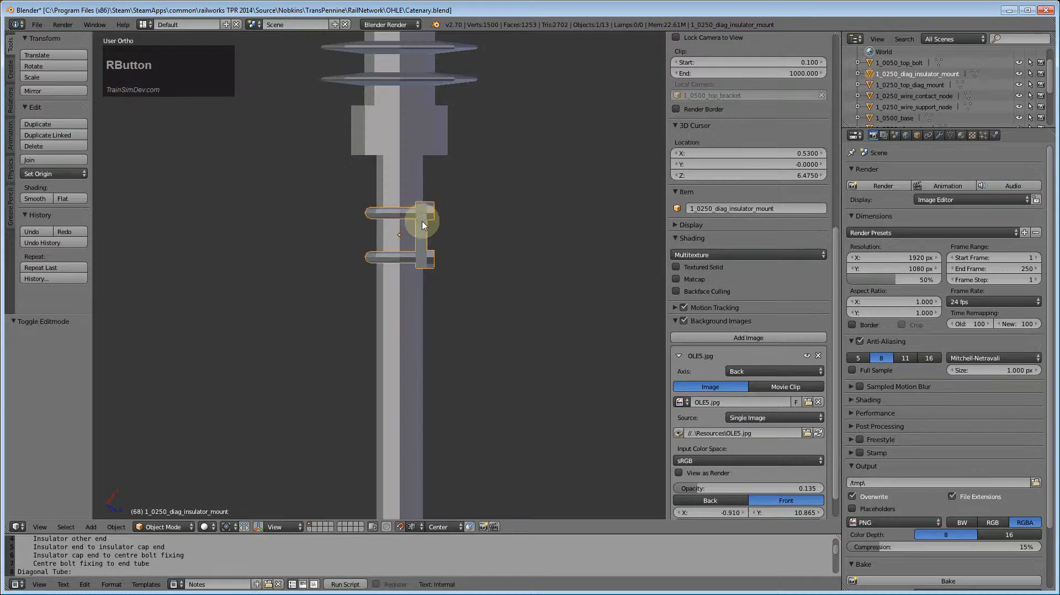
key(g)
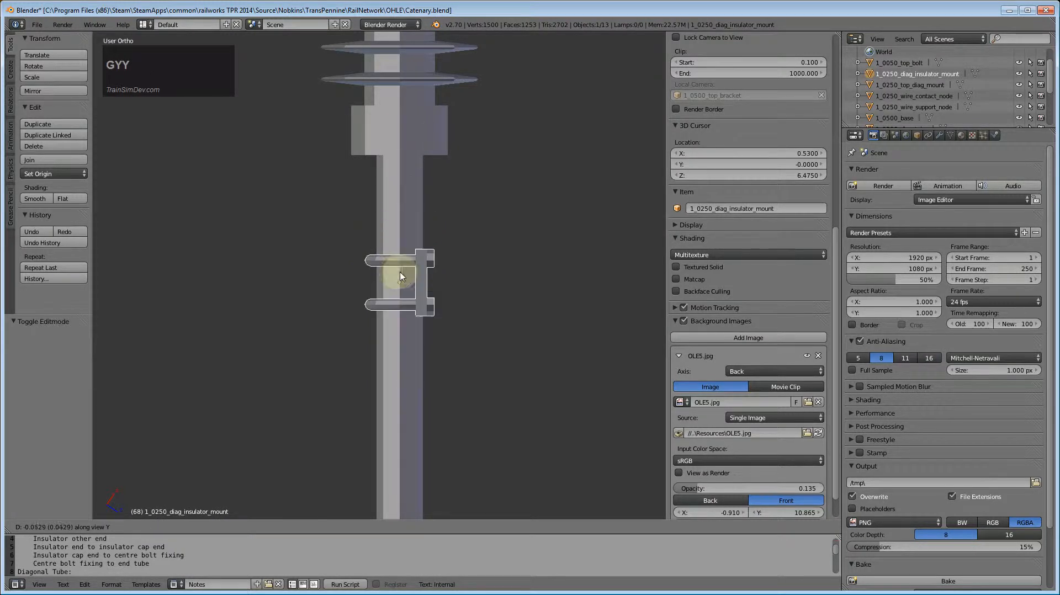
click(407, 127)
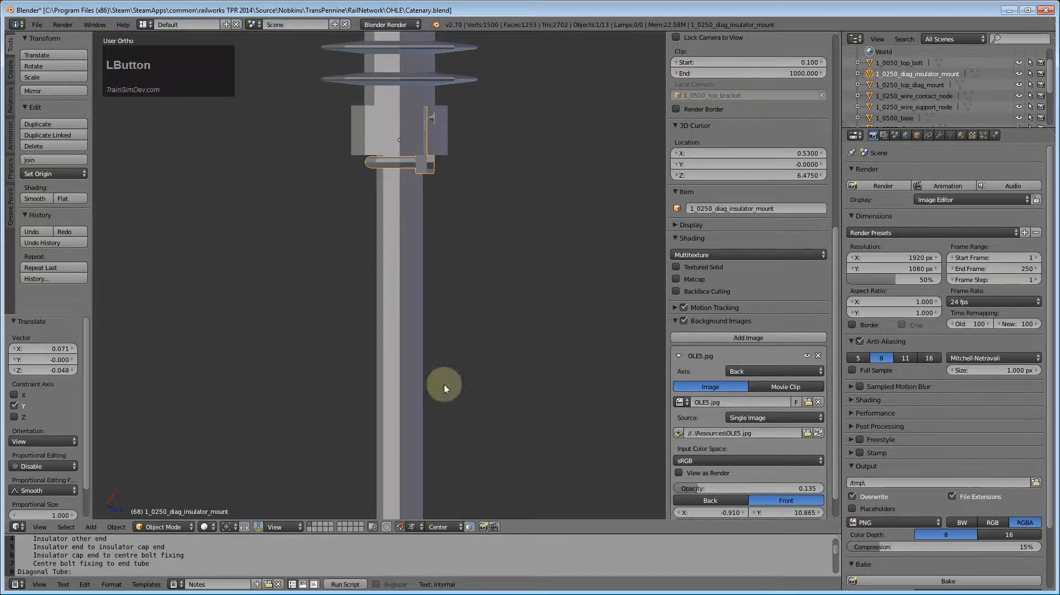
Step: Set the snap target to Closest and slide the insulator mount along the view's Y axis about -0.055, 0.000, 0.037 down the diagonal tube
click(447, 526)
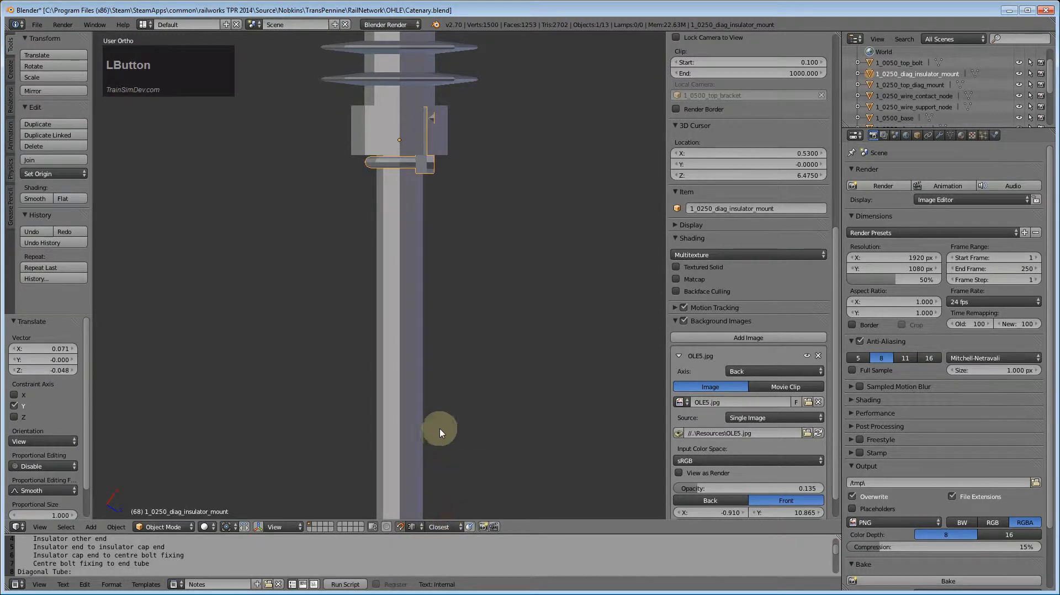
key(g)
key(y)
key(y)
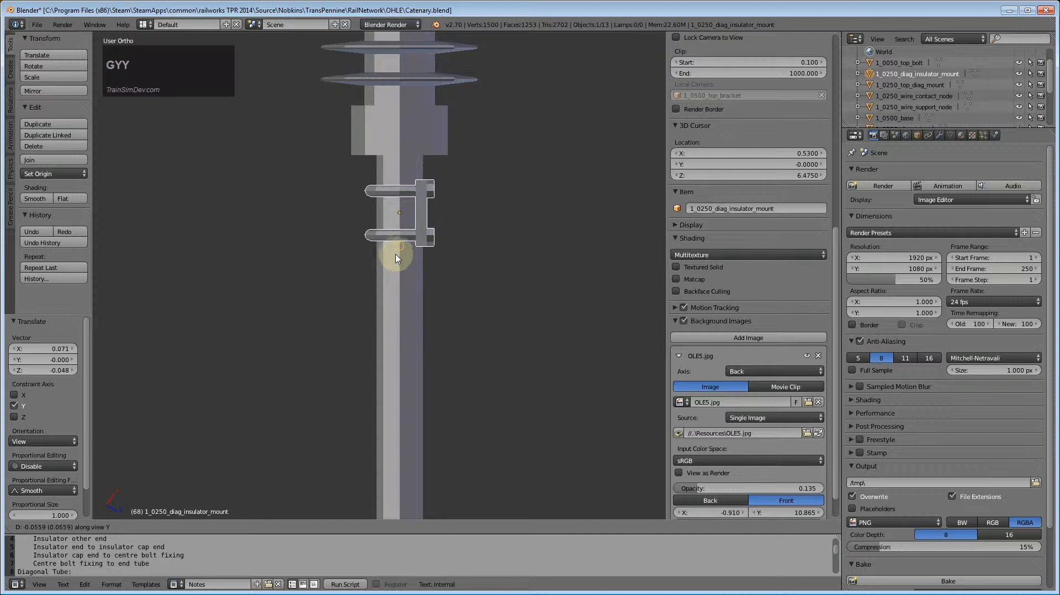
click(404, 254)
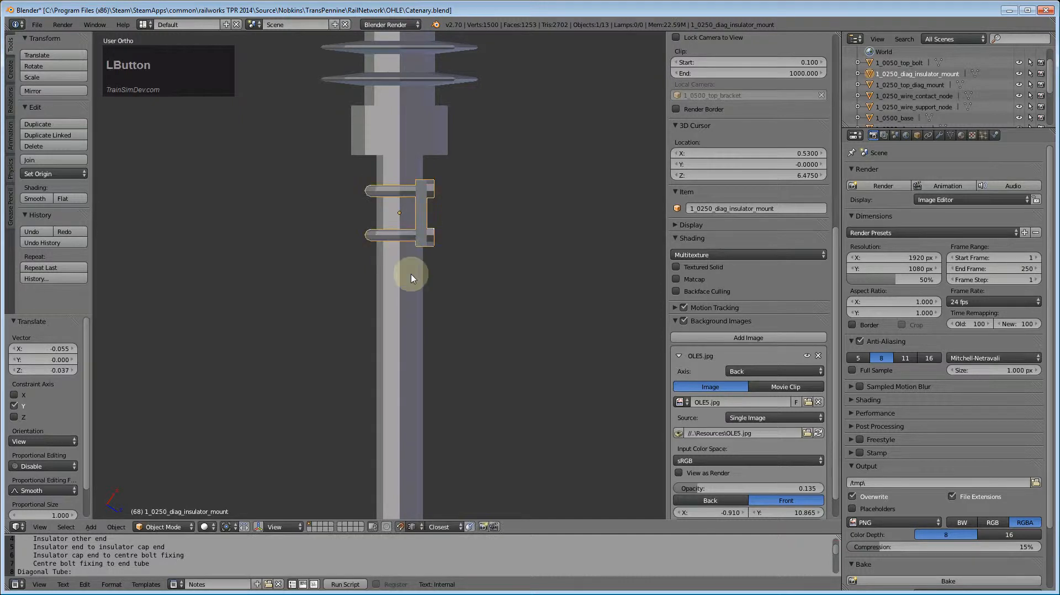
Step: Examine the marker vertices on the diagonal tube's centreline beside the insulator mount in wireframe
key(z)
scroll(416, 162, up, 1)
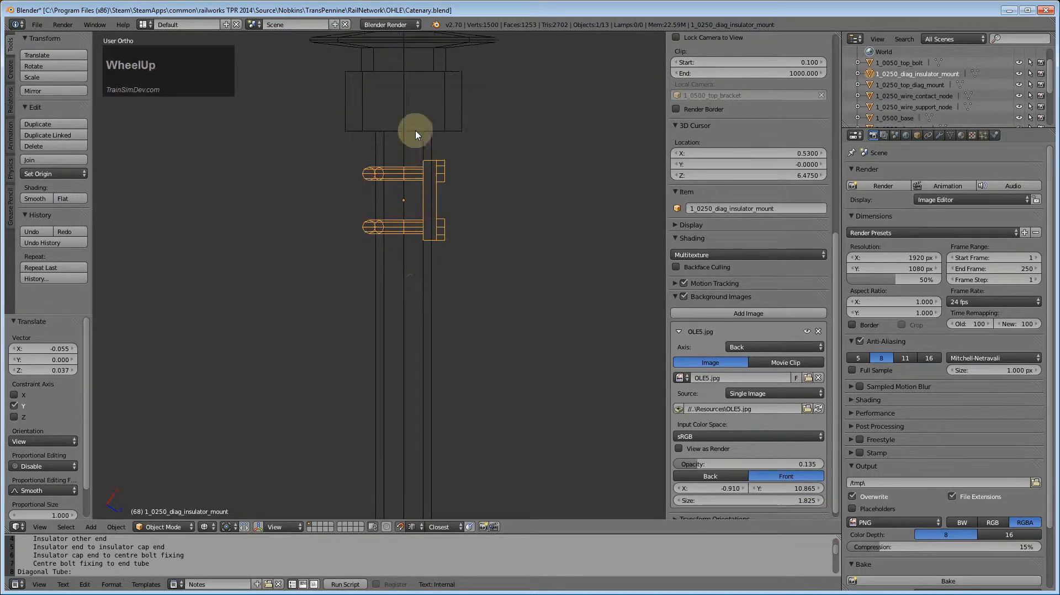
right_click(406, 151)
right_click(404, 123)
key(z)
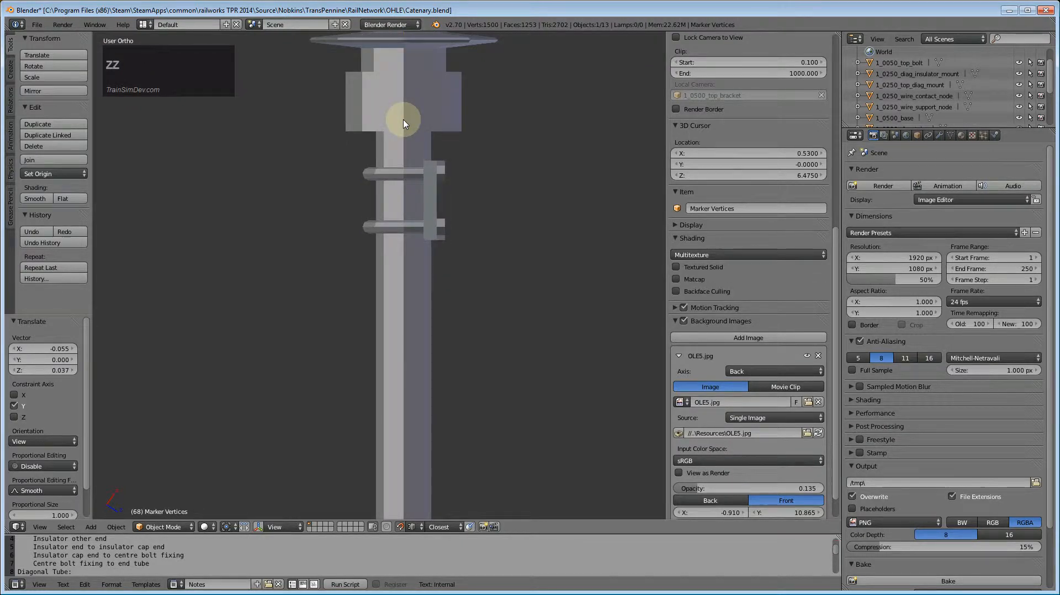
key(z)
key(Tab)
scroll(422, 237, up, 1)
right_click(416, 231)
scroll(476, 265, up, 1)
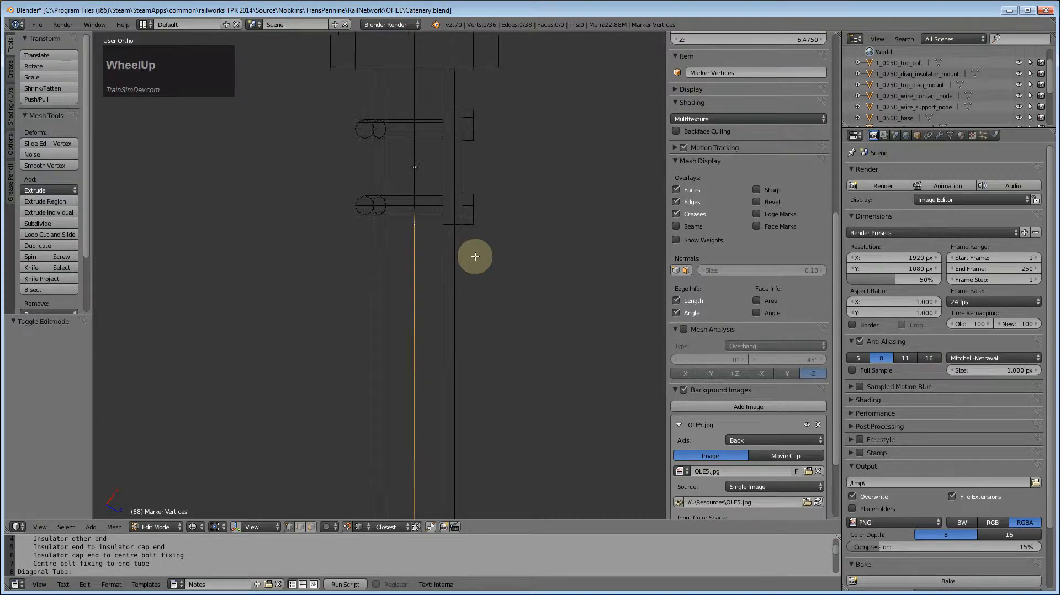
right_click(416, 205)
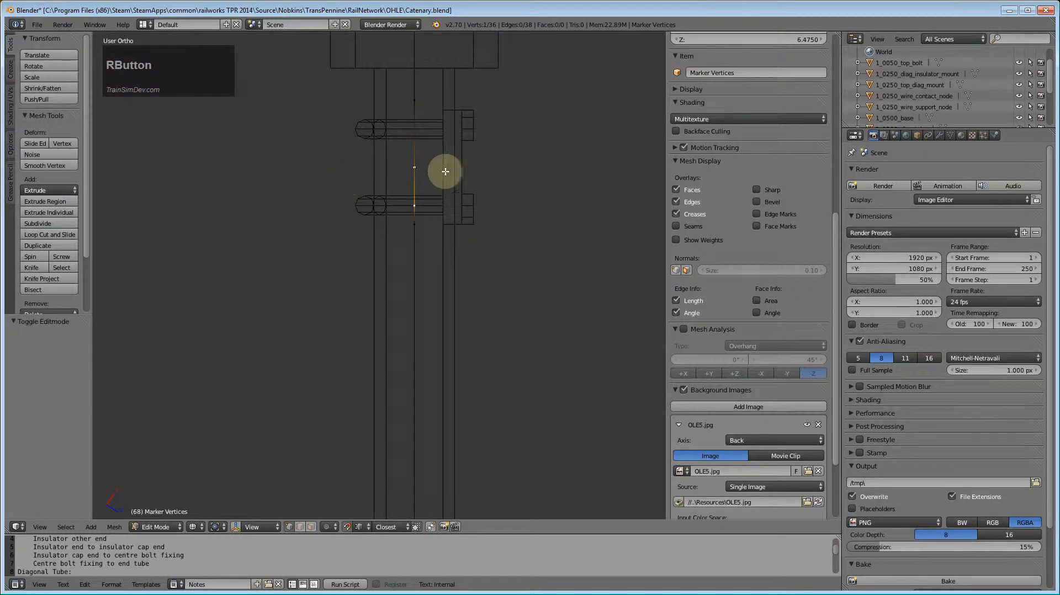
scroll(518, 210, down, 1)
shift+middle_drag(501, 194, 490, 291)
right_click(402, 234)
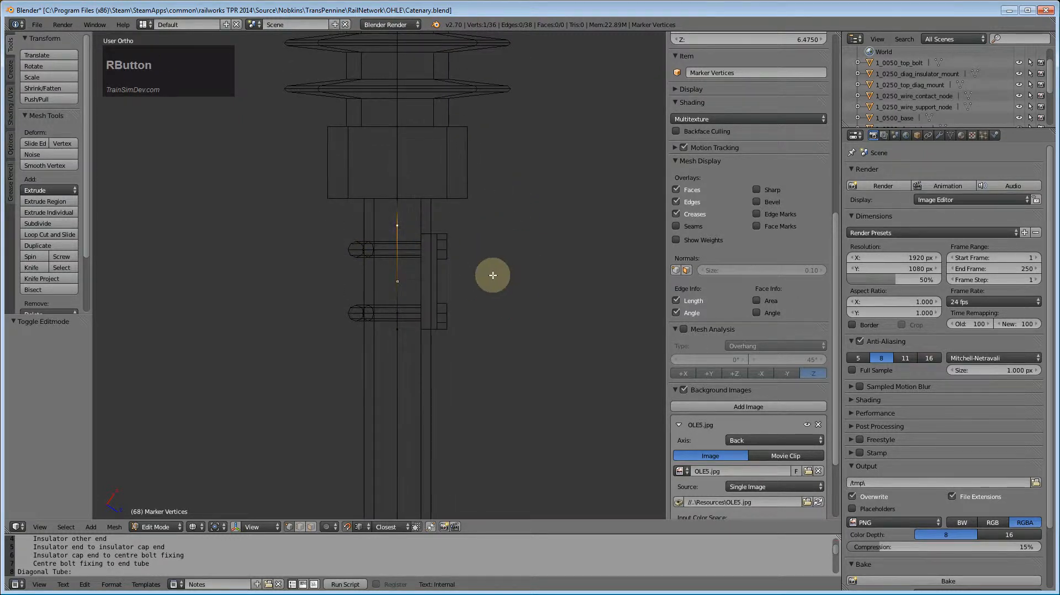
Step: Lengthen the insulator mount to the insulator cap by moving the half nearest the cap about 0.022 along the view's Y axis
key(Tab)
right_click(435, 277)
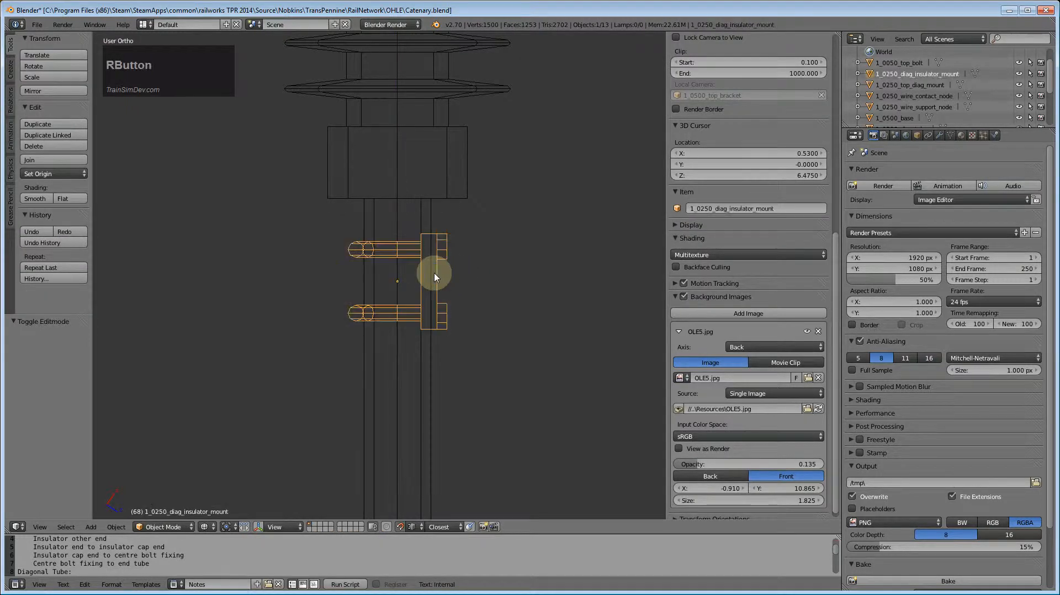
key(a)
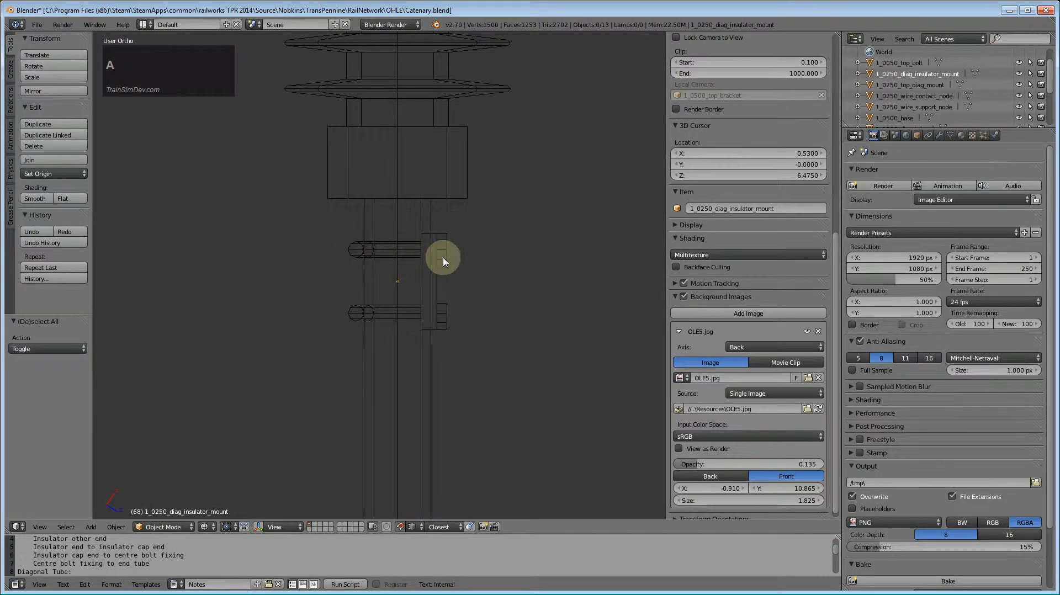
key(Tab)
key(a)
key(a)
key(b)
drag(332, 214, 488, 279)
key(g)
key(y)
key(y)
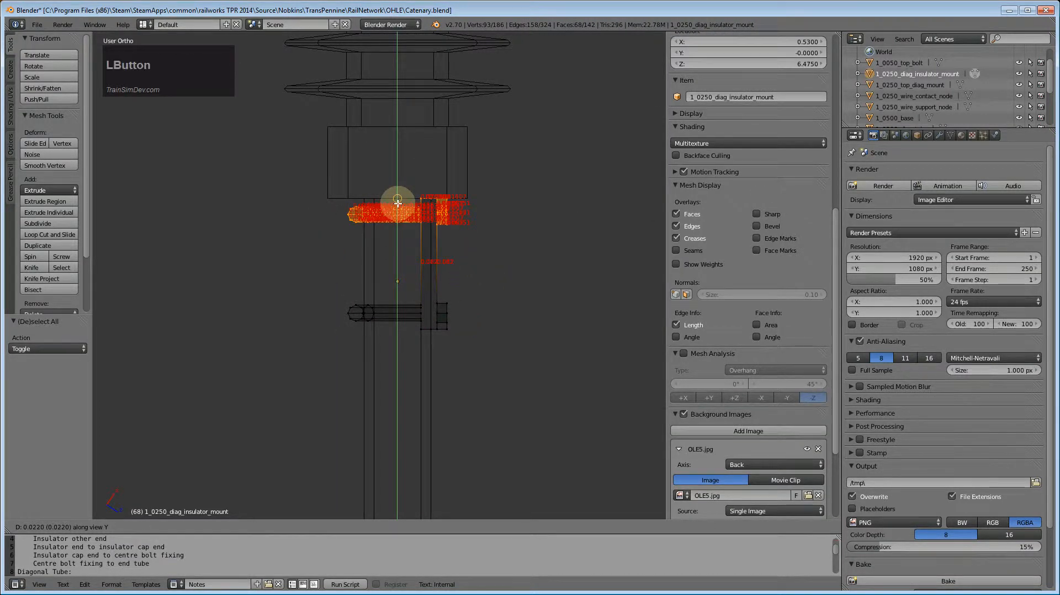
click(398, 202)
Step: Move the clamp and bolts nearest the insulator cap back about 0.007 along the view's Y axis, leaving the plate's end in place
key(a)
key(b)
drag(340, 202, 488, 228)
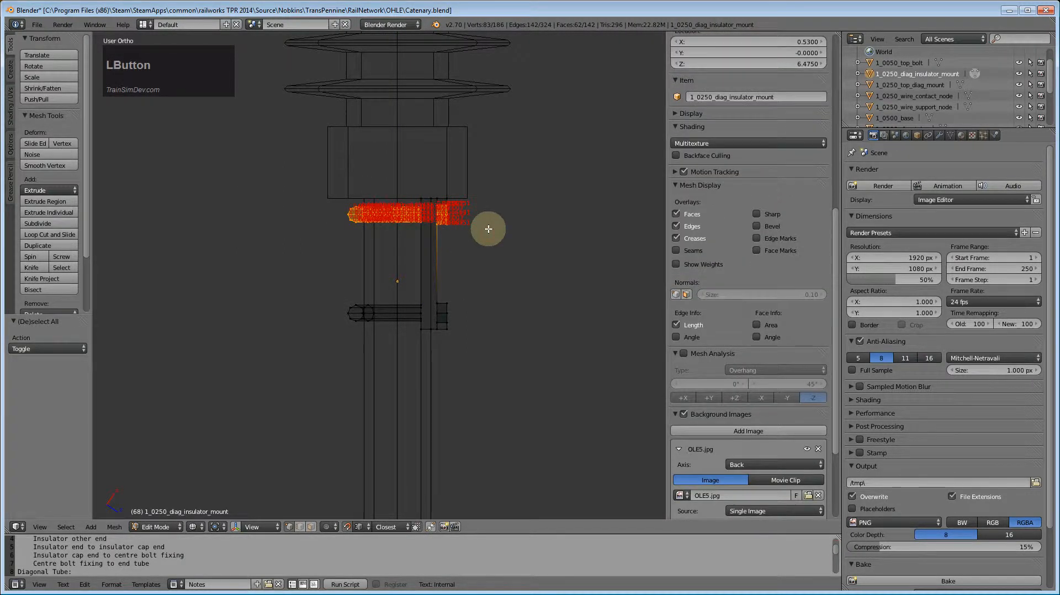
key(g)
key(y)
key(y)
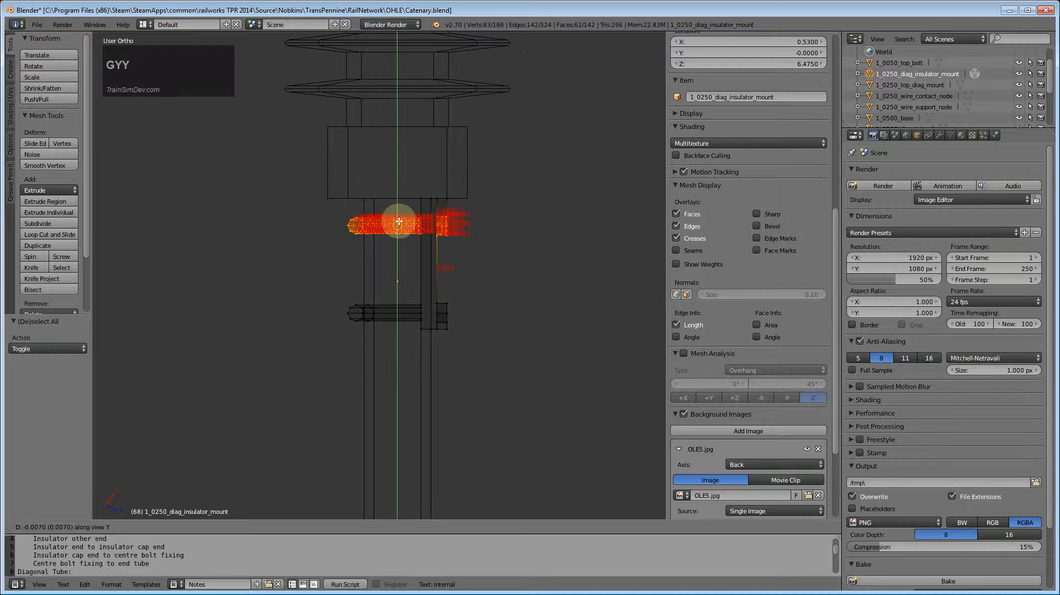
click(397, 223)
key(Tab)
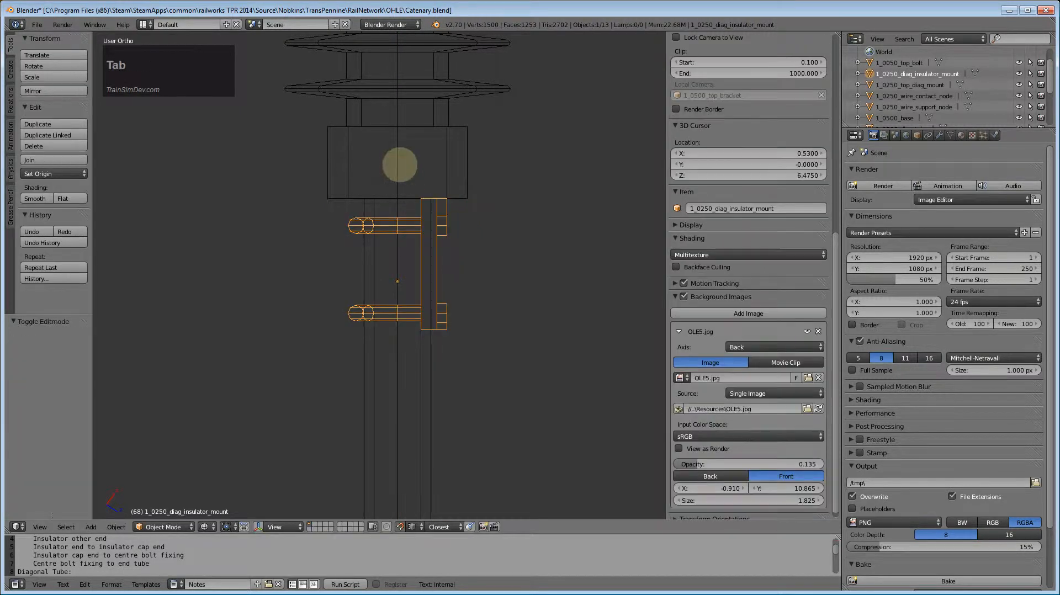
Step: Check the marker vertices at the insulator cap and inspect the lengthened mount in solid shading from several angles
right_click(397, 165)
right_click(400, 175)
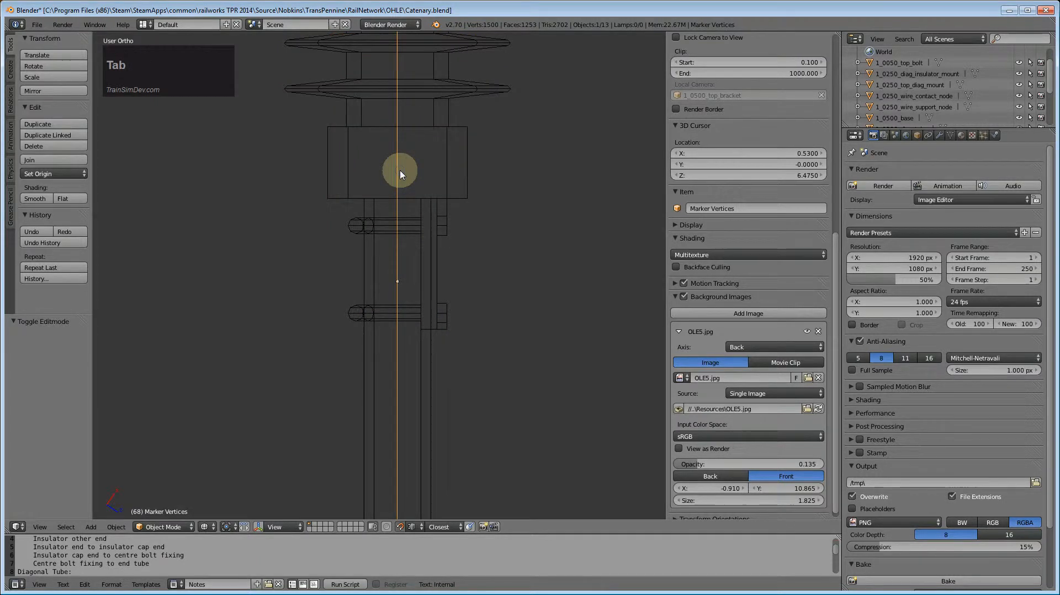
key(Tab)
scroll(438, 244, up, 1)
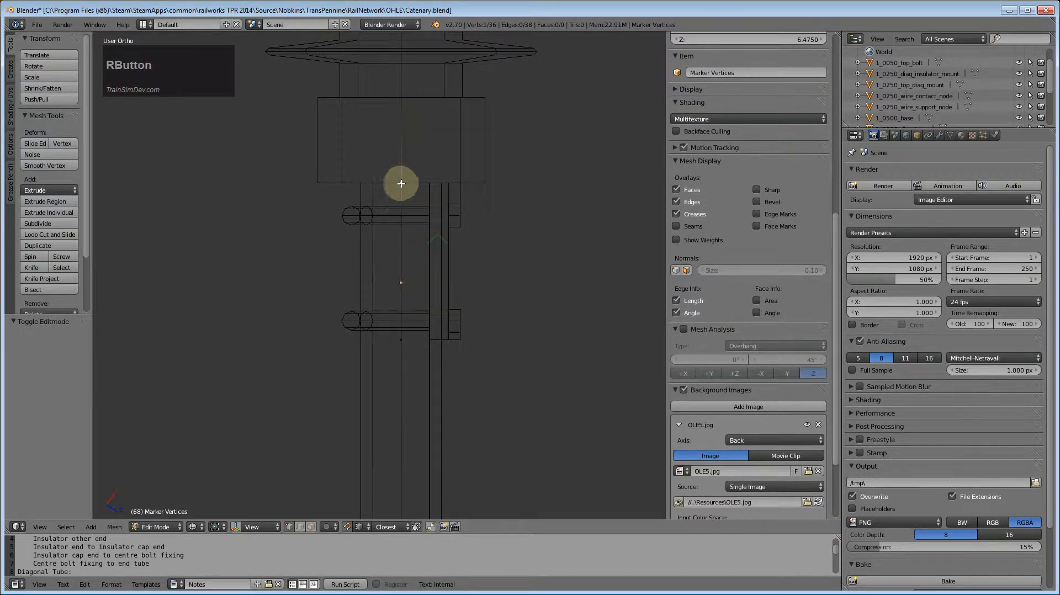
key(z)
scroll(513, 326, up, 1)
mouse_move(514, 326)
middle_down()
mouse_move(453, 262)
mouse_move(473, 190)
mouse_move(450, 190)
mouse_move(464, 182)
middle_up()
key(ctrl+KP_1)
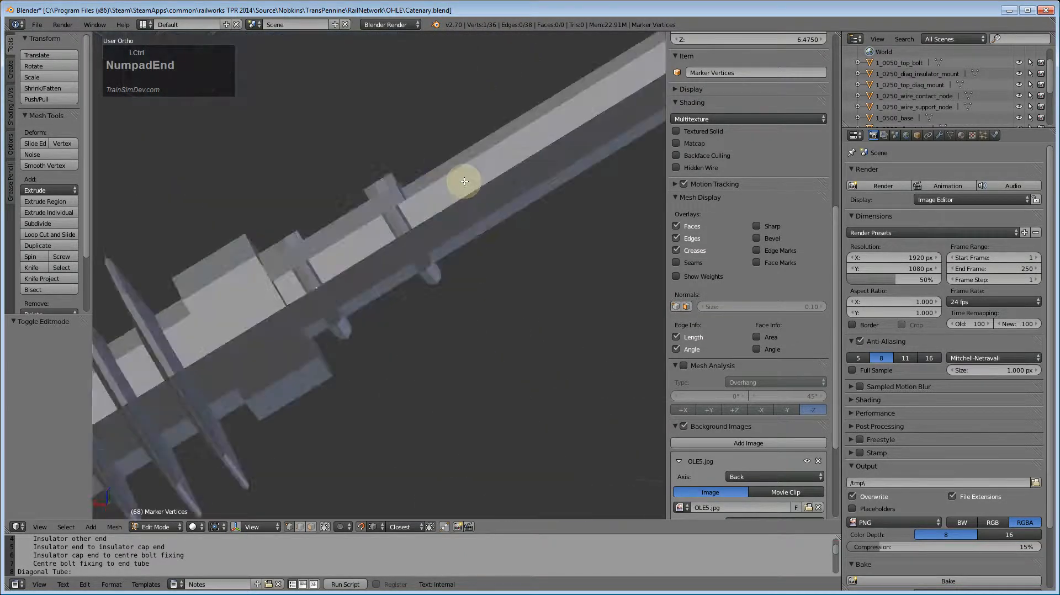
key(KP_7)
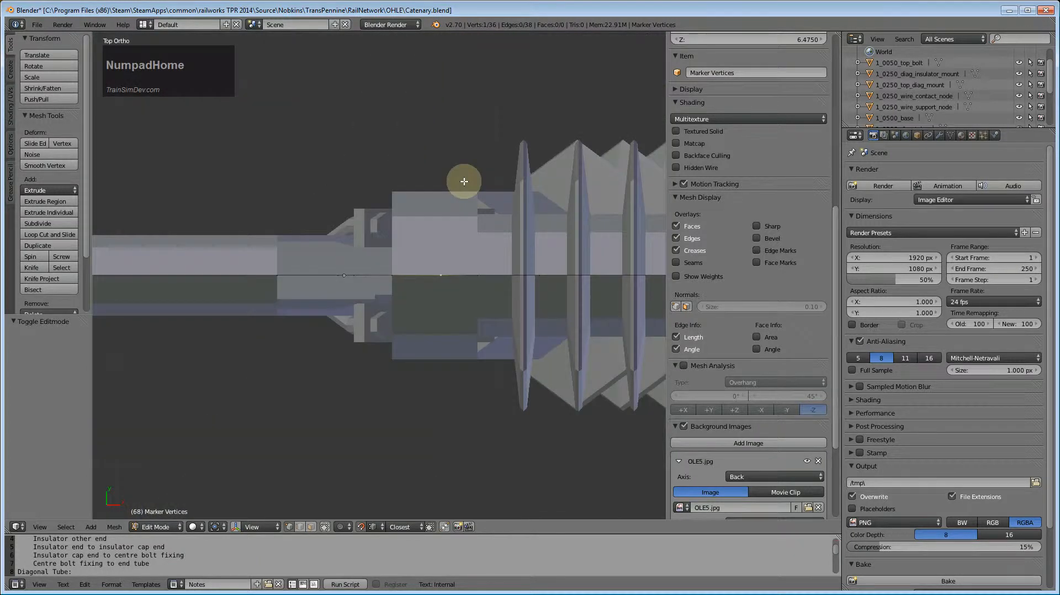
middle_drag(450, 255, 600, 297)
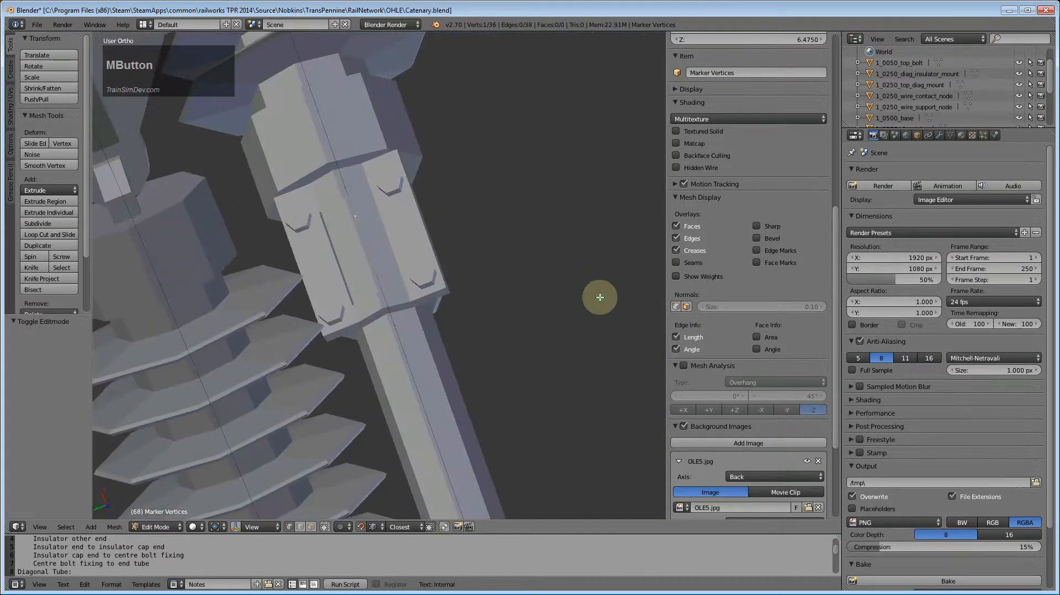
key(a)
key(a)
key(a)
key(Tab)
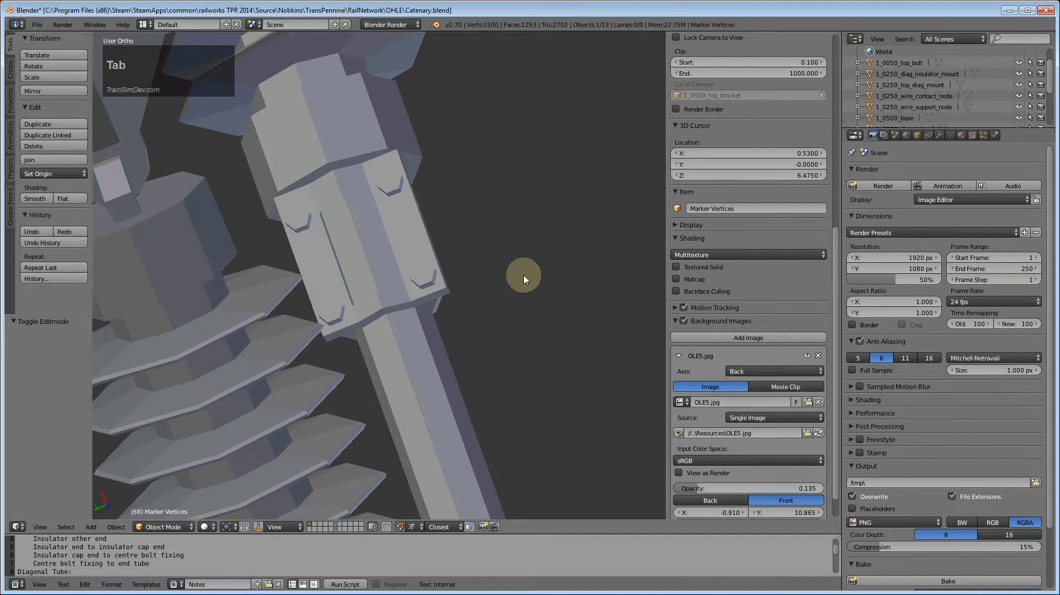
Step: Focus the view on the diagonal insulator mount, inspect its plate opening and open its mesh for editing with nothing selected
right_click(415, 238)
key(KP_Decimal)
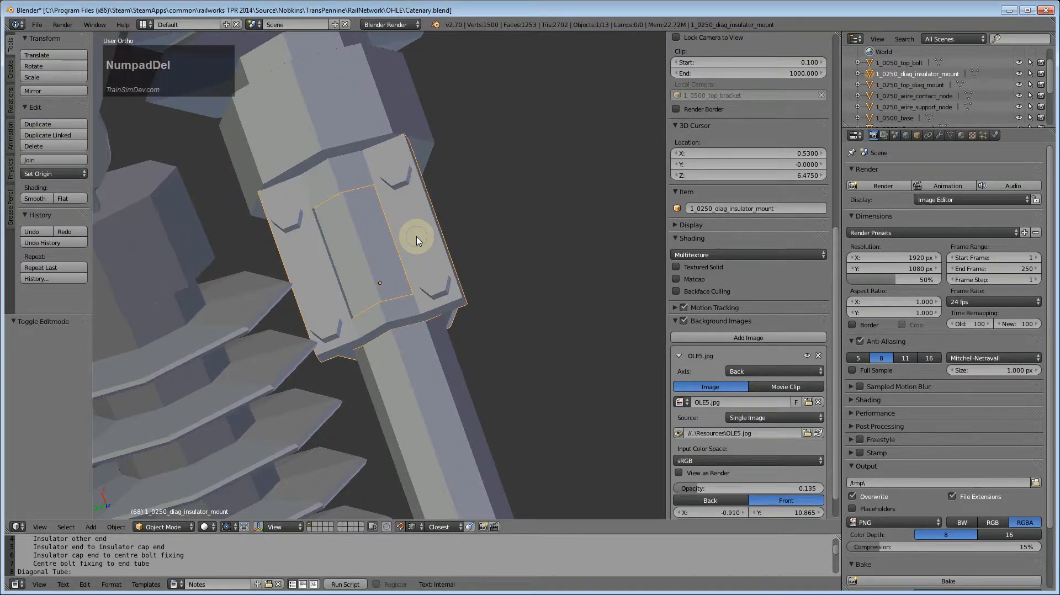
mouse_move(399, 318)
middle_down()
mouse_move(438, 288)
mouse_move(396, 327)
mouse_move(463, 260)
mouse_move(449, 293)
middle_up()
key(z)
key(z)
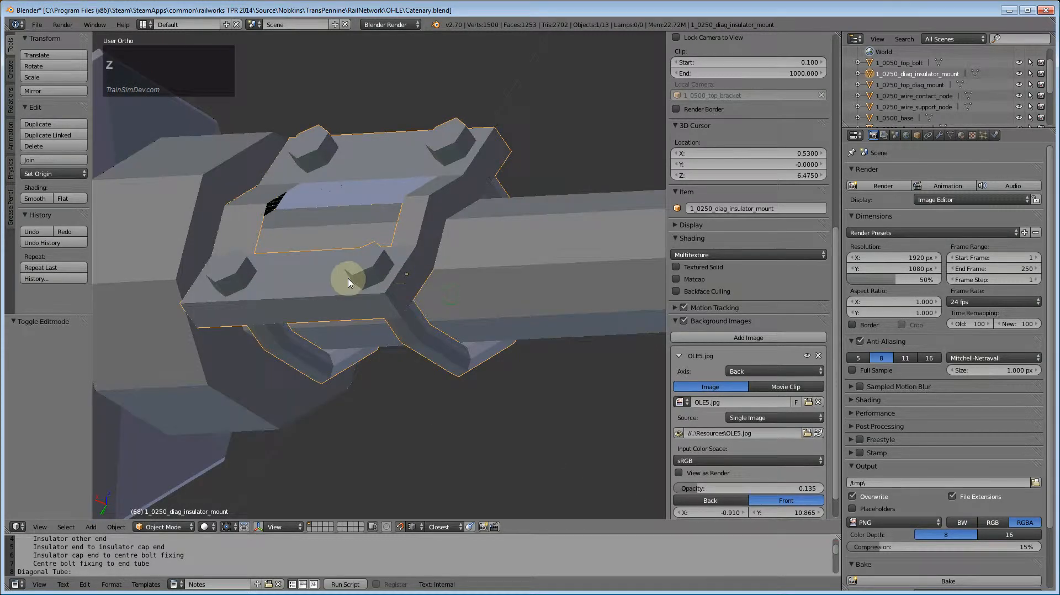
middle_drag(349, 282, 374, 268)
mouse_move(468, 298)
middle_down()
mouse_move(393, 317)
mouse_move(289, 309)
mouse_move(389, 399)
mouse_move(414, 366)
mouse_move(441, 377)
middle_up()
key(Tab)
key(a)
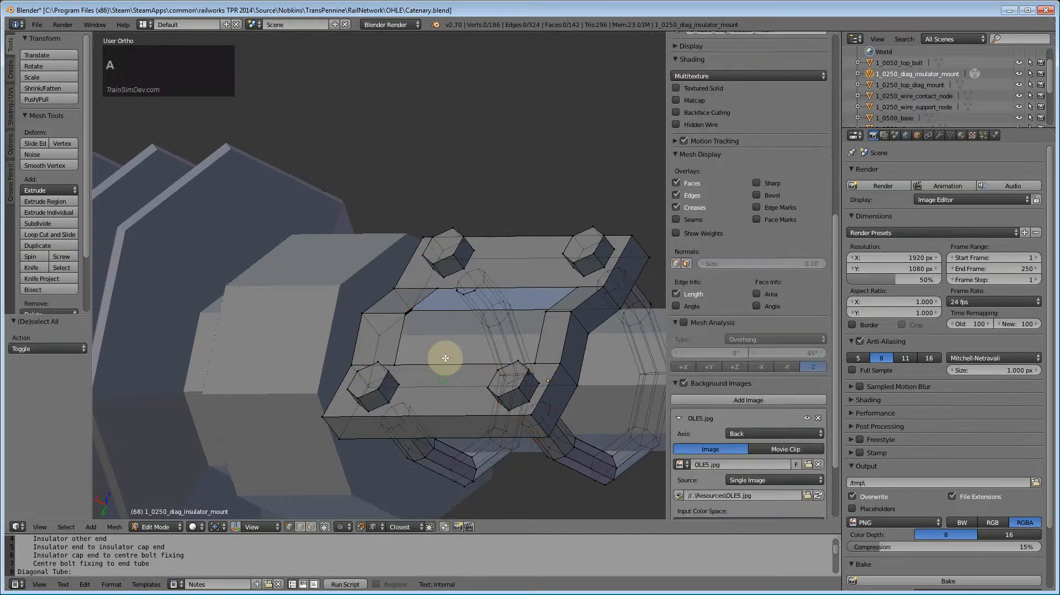
Step: Try to delete the six vertices around the inner opening of the insulator mount's plate
right_click(404, 312)
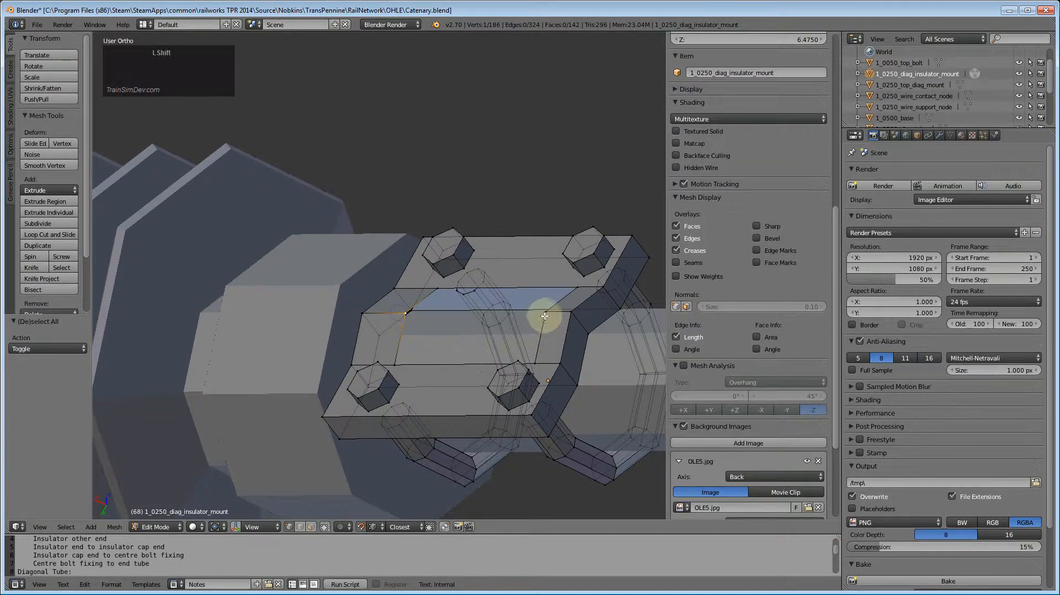
shift+right_click(395, 363)
shift+right_click(435, 289)
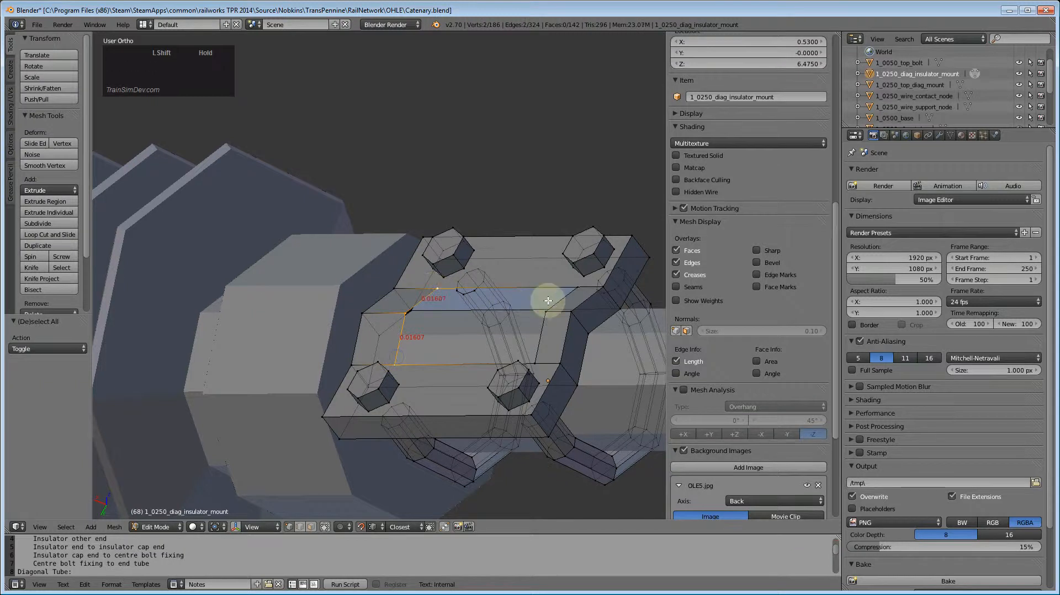
key(x)
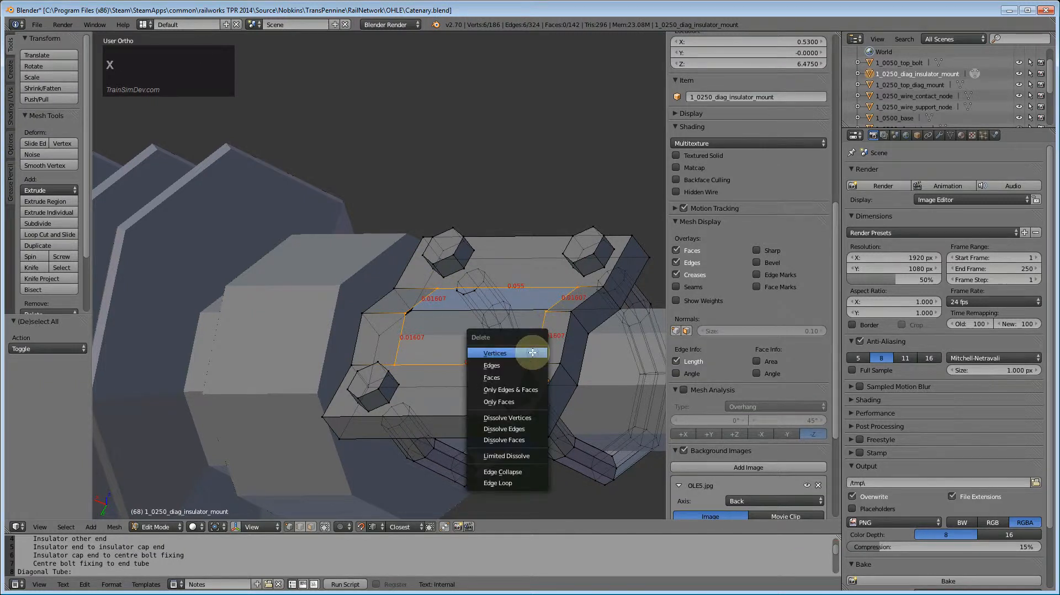
click(534, 350)
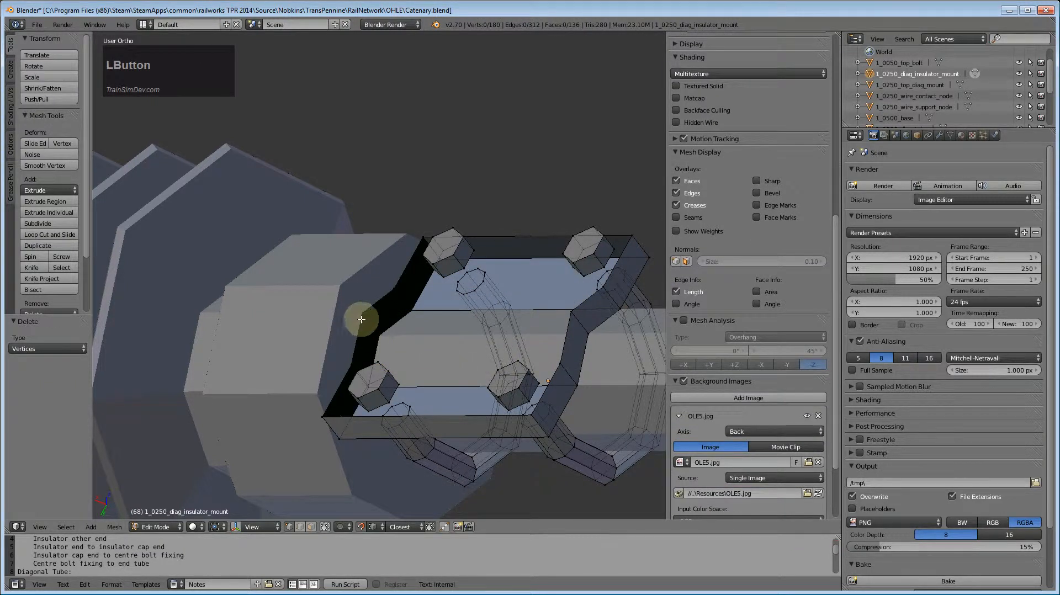
key(ctrl+z)
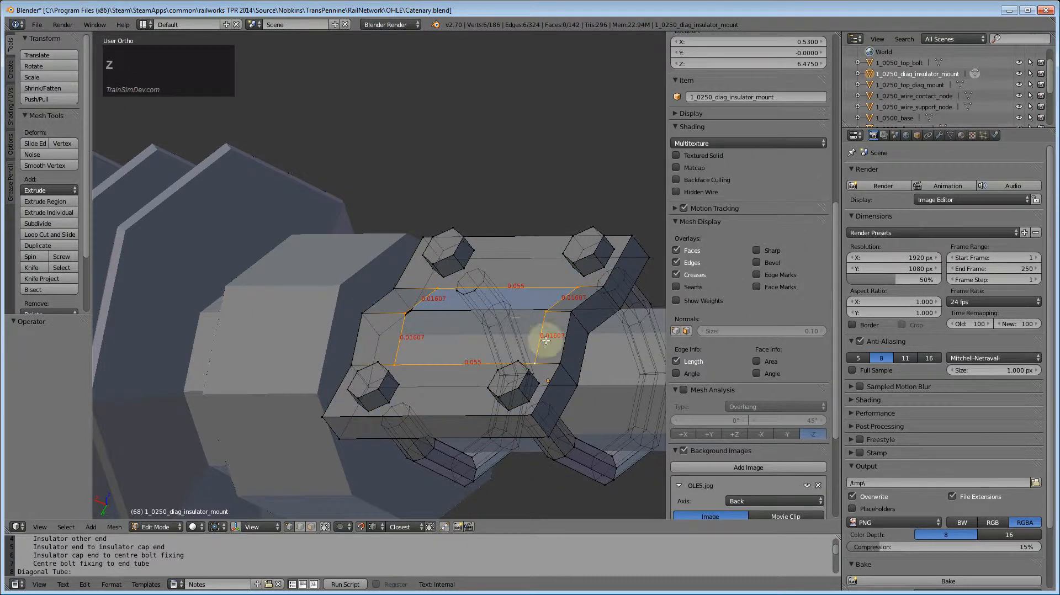
Step: Delete the two edges bordering the plate opening at the end nearest the insulator cap, using edge selection
right_click(405, 320)
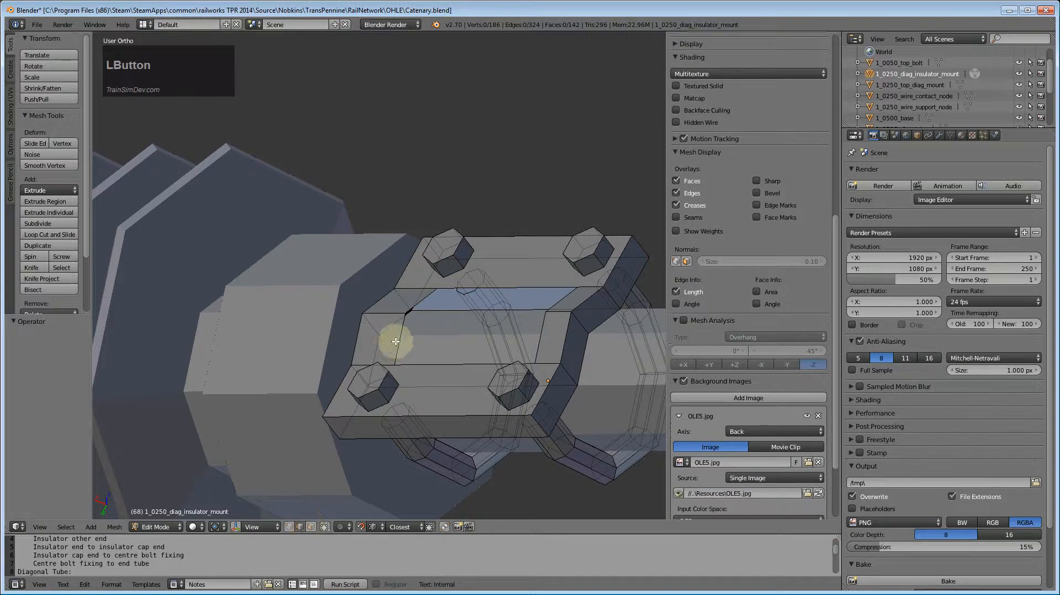
shift+right_click(421, 293)
key(x)
click(420, 307)
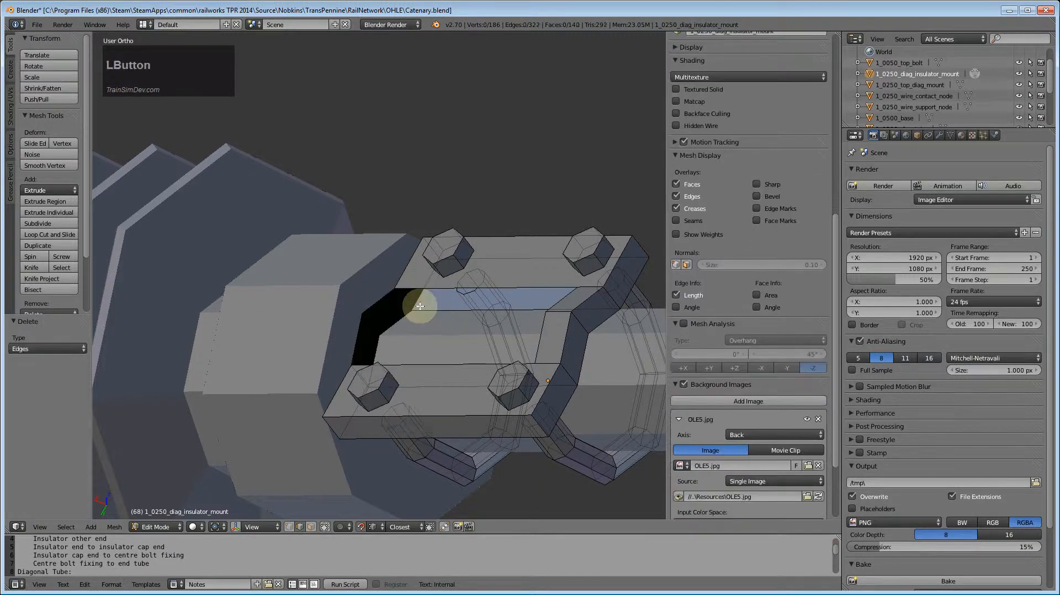
Step: Delete the two edges bordering the plate opening at the end farthest from the insulator cap
right_click(542, 330)
key(x)
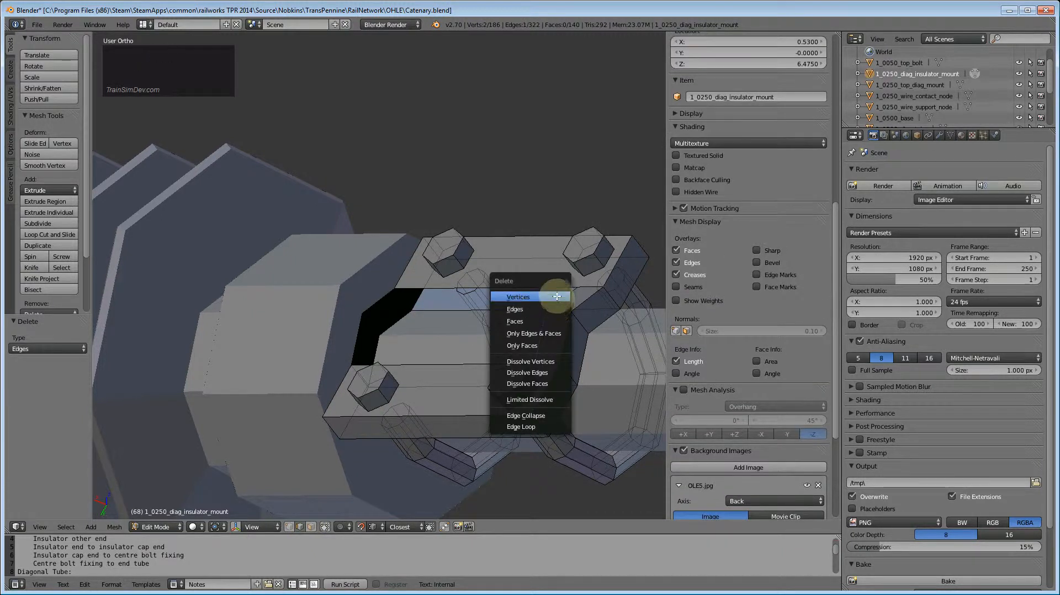
key(Escape)
key(x)
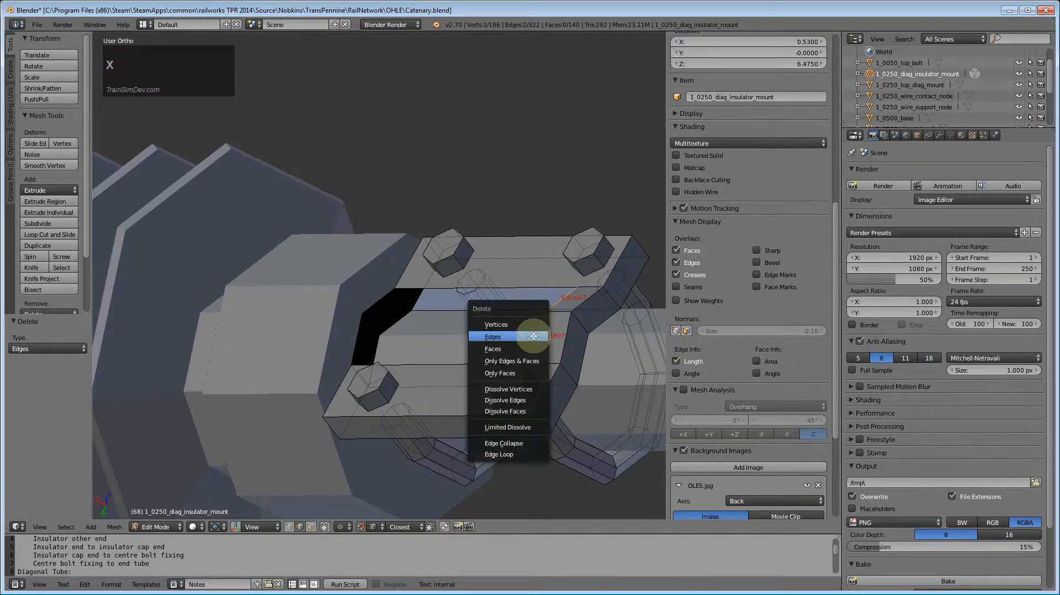
click(524, 334)
Step: Extrude the two arch edges at the plate's insulator-cap end, leaving the extruded edges in place without any offset
scroll(408, 370, up, 1)
scroll(408, 370, up, 1)
right_click(364, 338)
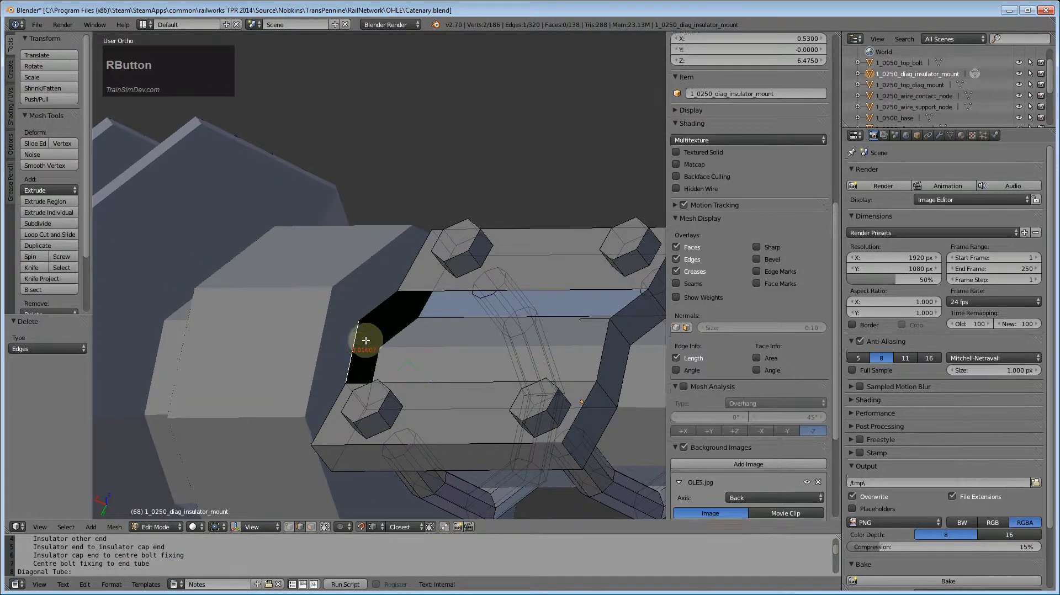
shift+right_click(355, 328)
right_click(354, 334)
shift+right_click(369, 309)
key(e)
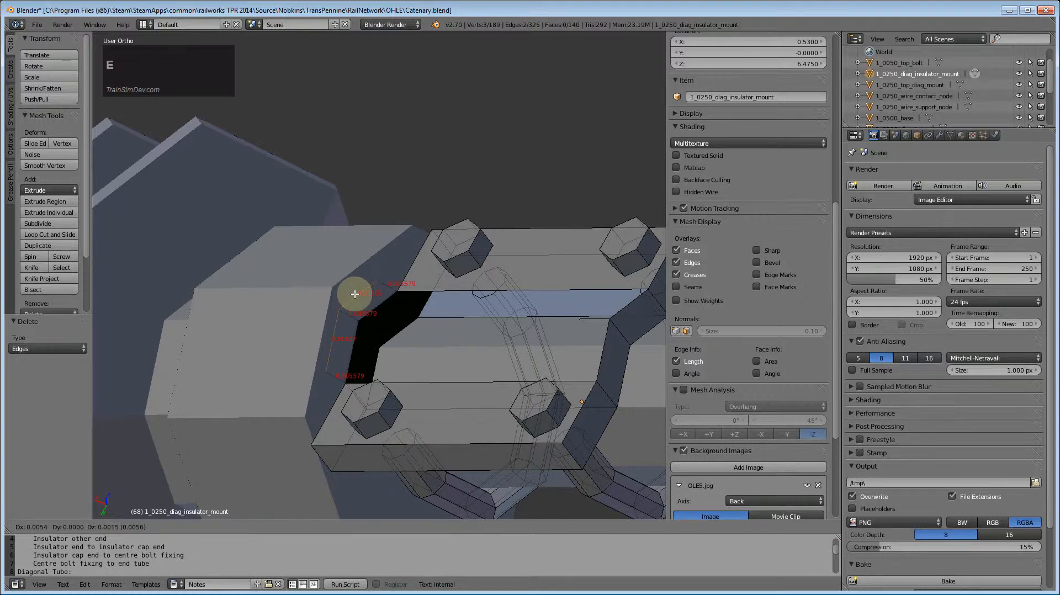
key(y)
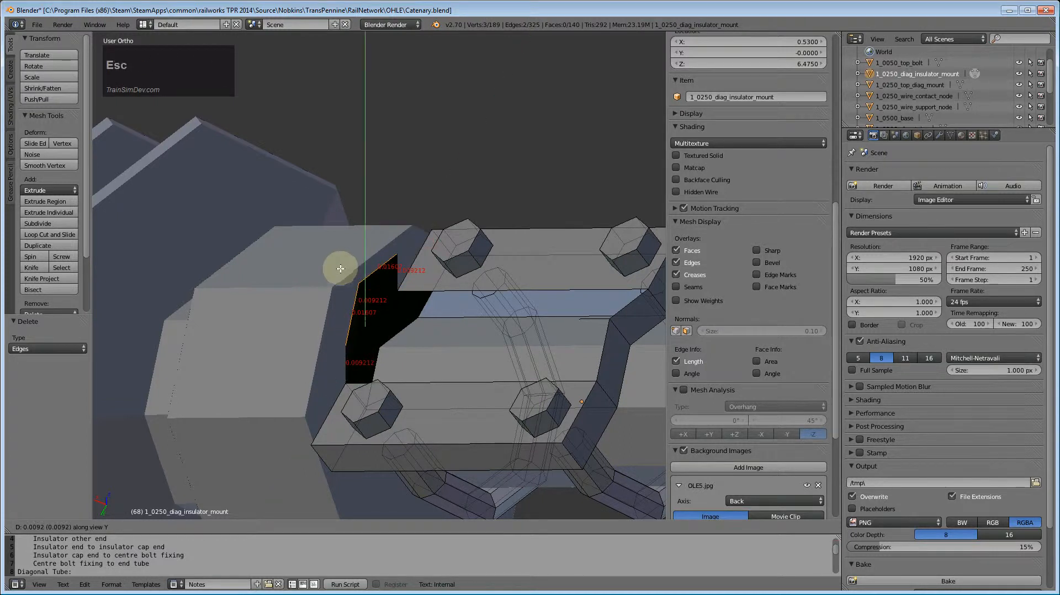
key(Escape)
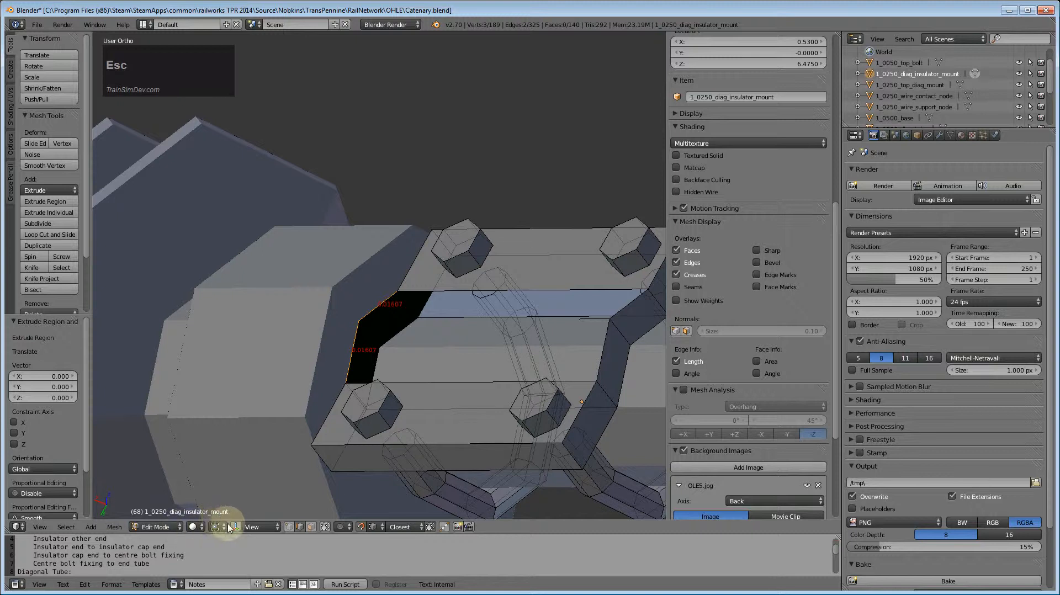
Step: Set the transform orientation to Local and move the extruded cap-end arch edges about 0.013 upward along the local Y axis
click(255, 527)
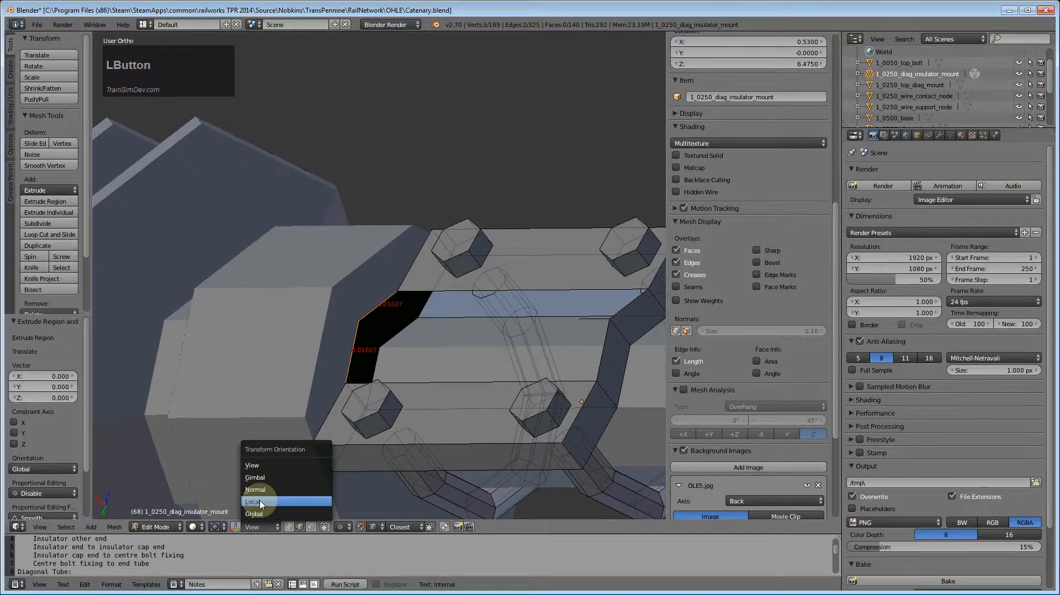
click(261, 502)
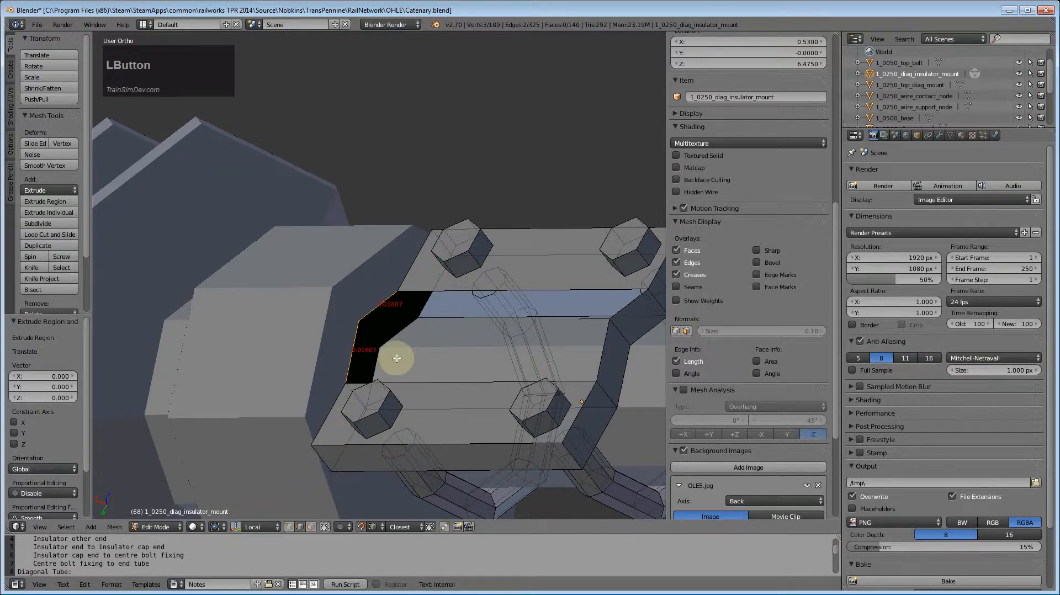
key(g)
key(y)
key(y)
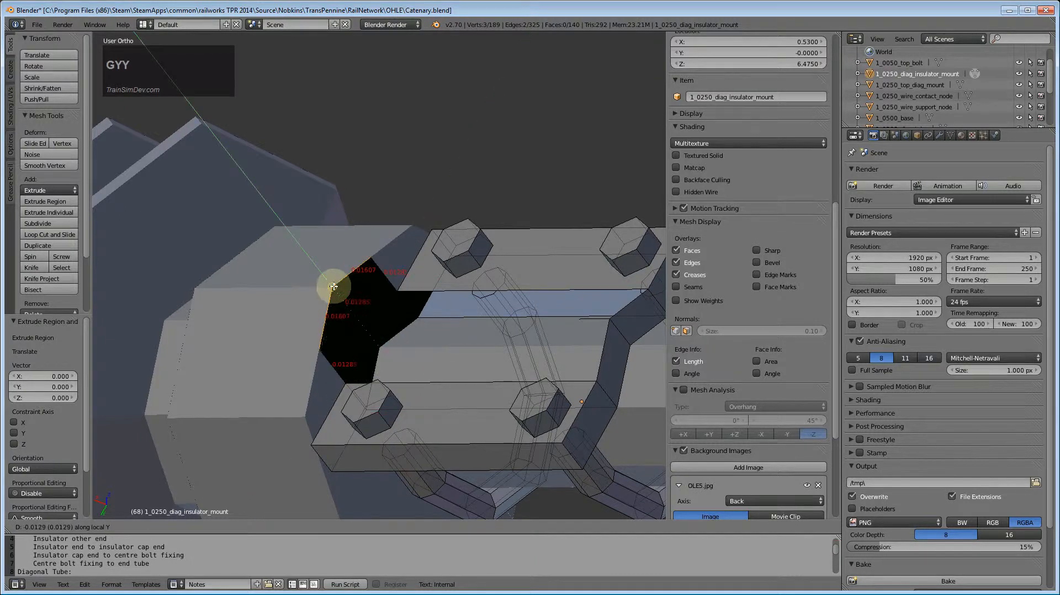
click(334, 287)
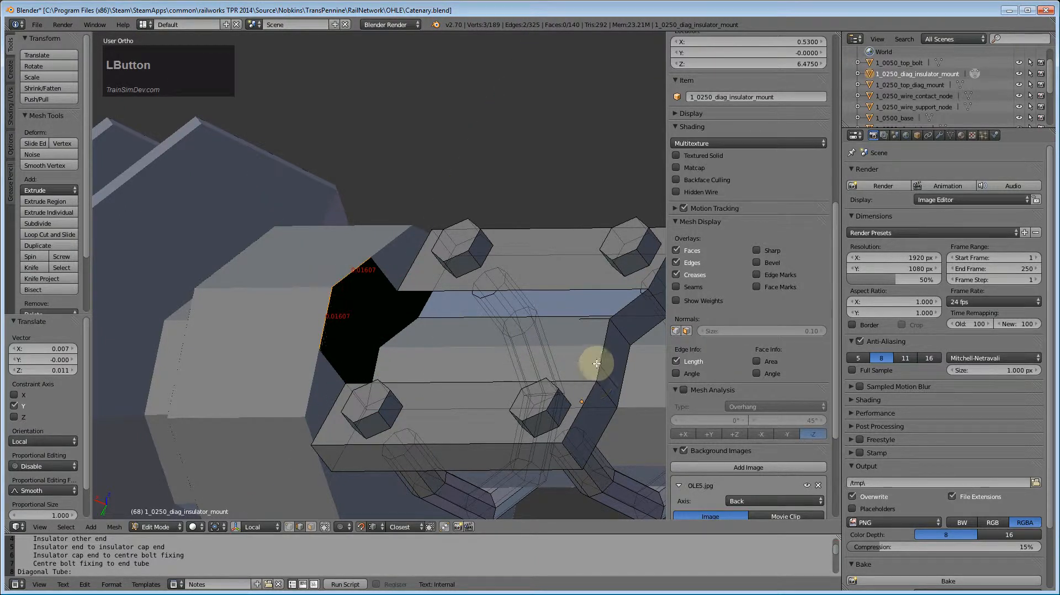
Step: Extrude the two arch edges at the plate's far end upward by about 0.006 along the local Y axis
right_click(614, 330)
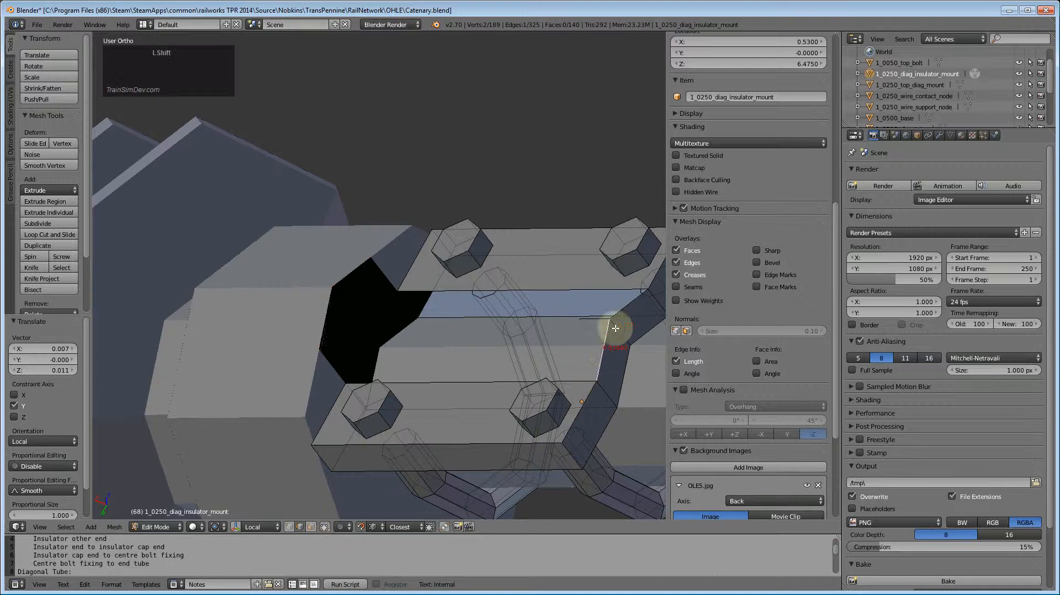
key(e)
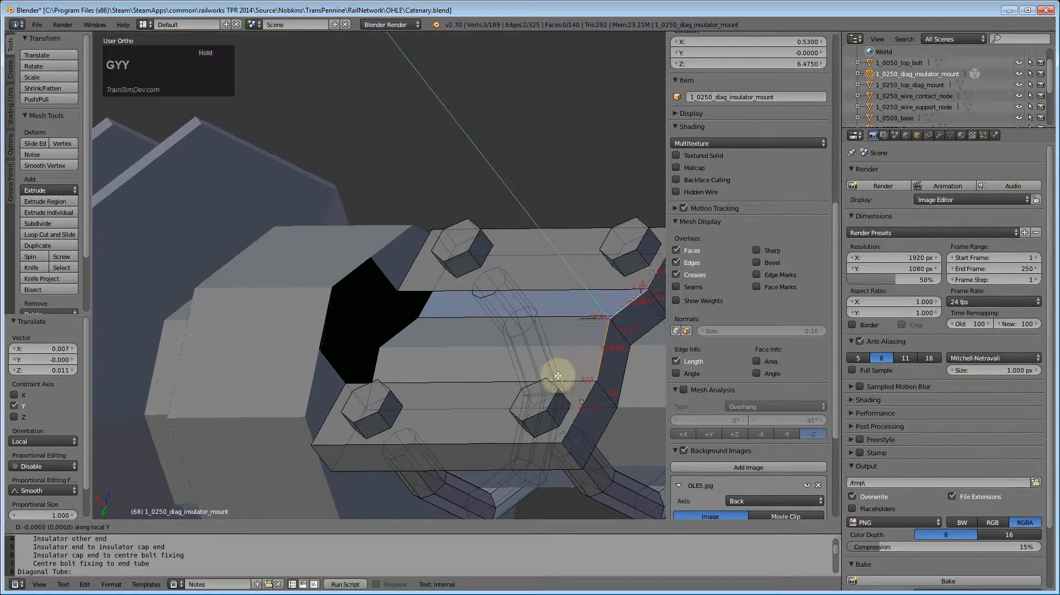
key(Escape)
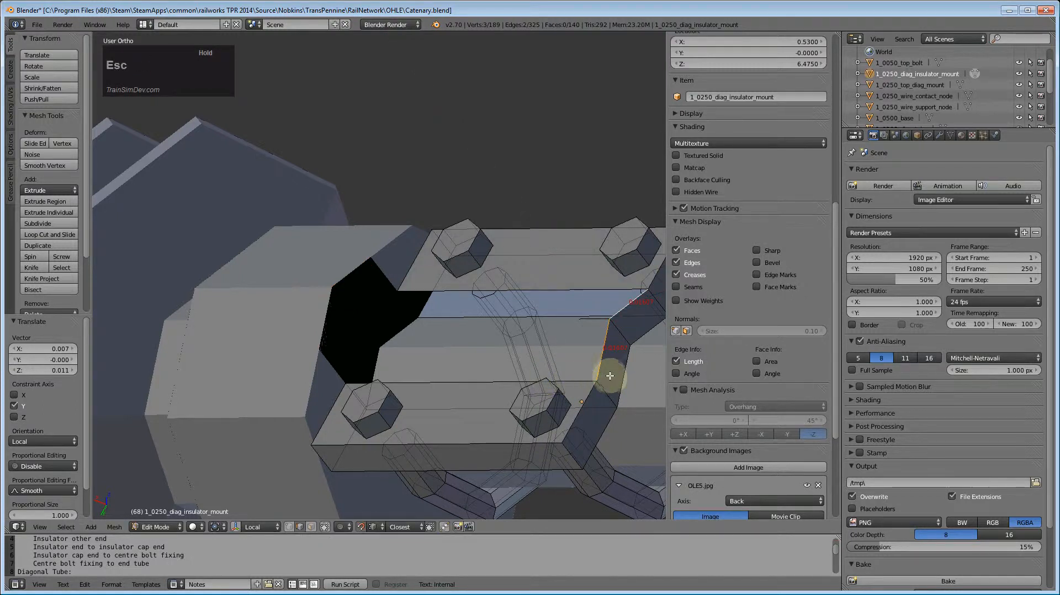
key(e)
key(y)
key(y)
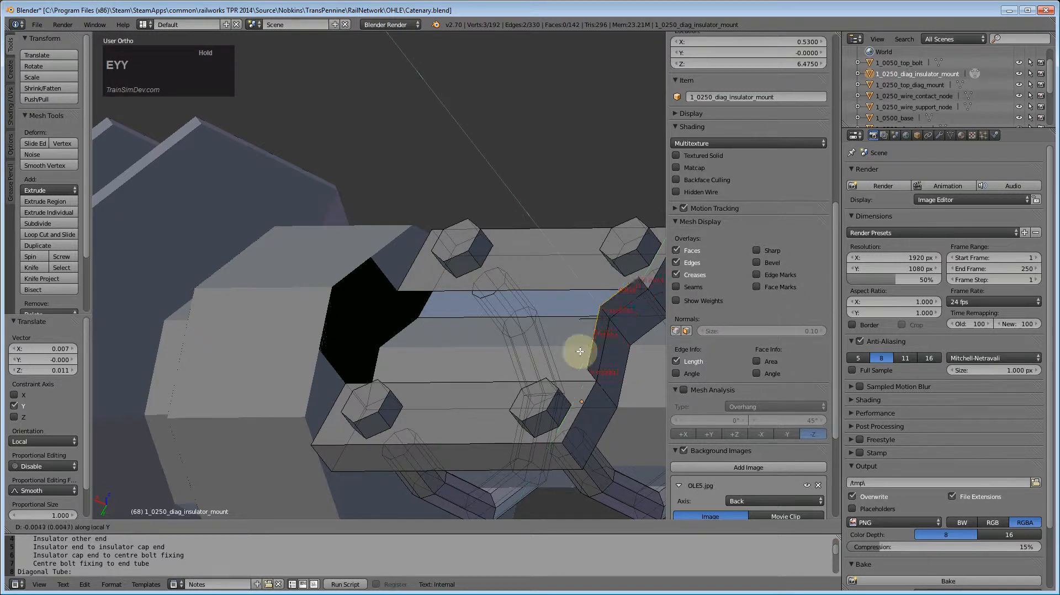
click(548, 375)
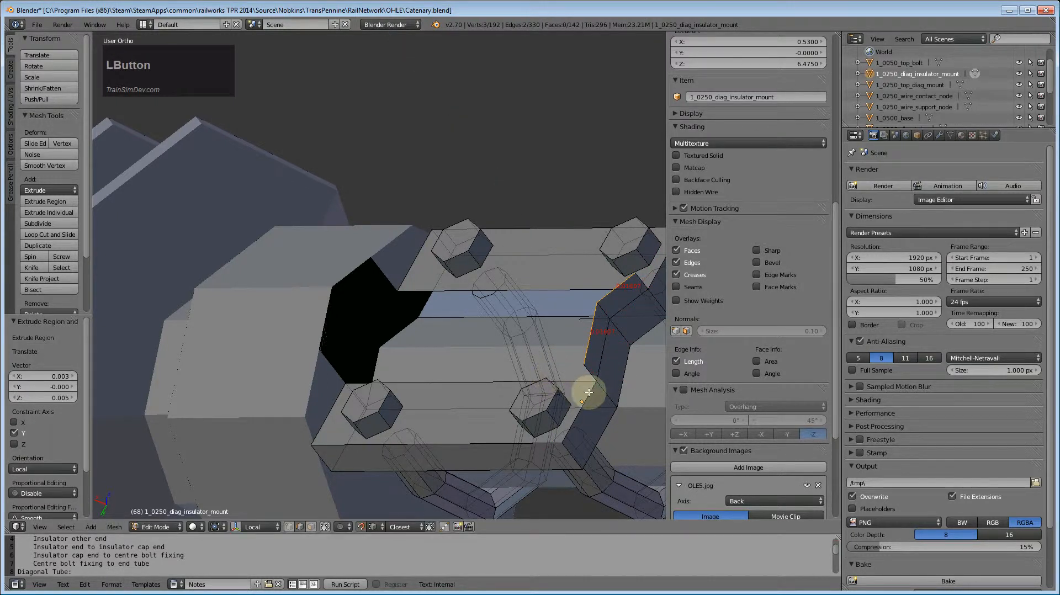
Step: Compare the insulator mount's plate with the background drawing in back view, using vertex selection
click(288, 527)
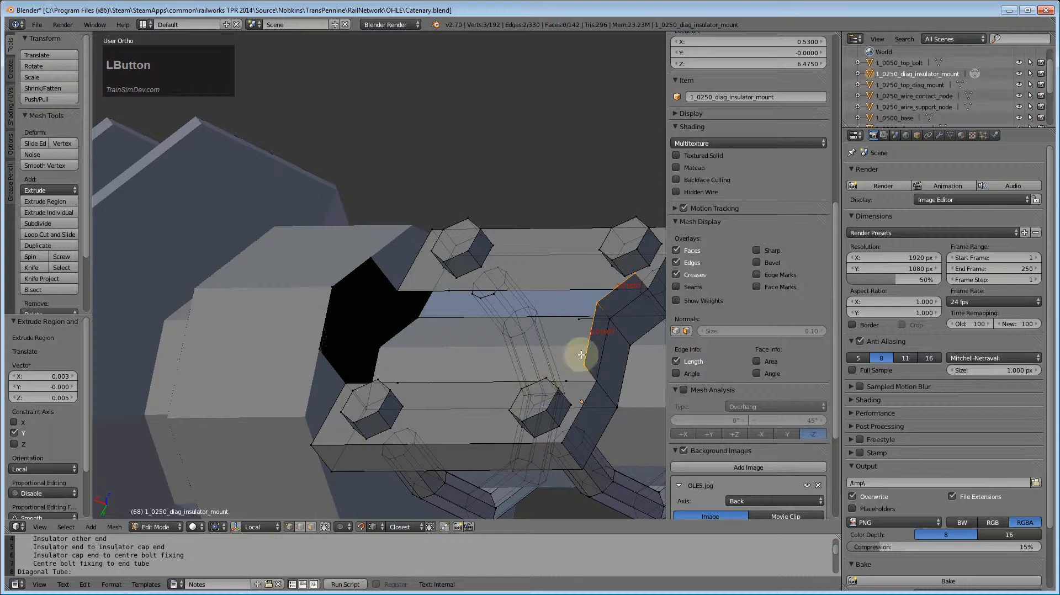
key(ctrl+KP_1)
scroll(436, 387, down, 6)
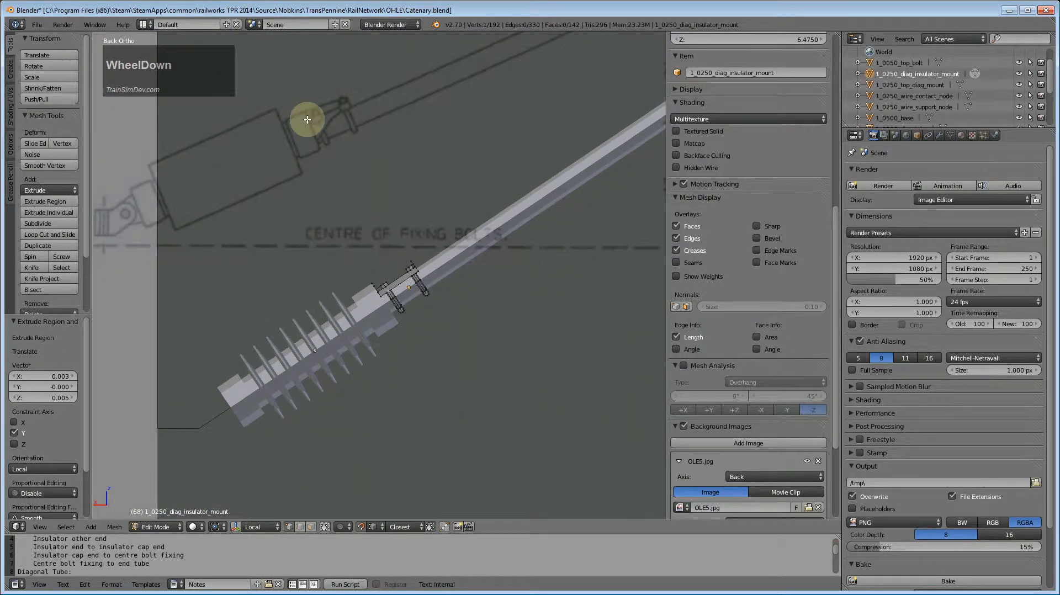
scroll(438, 316, up, 4)
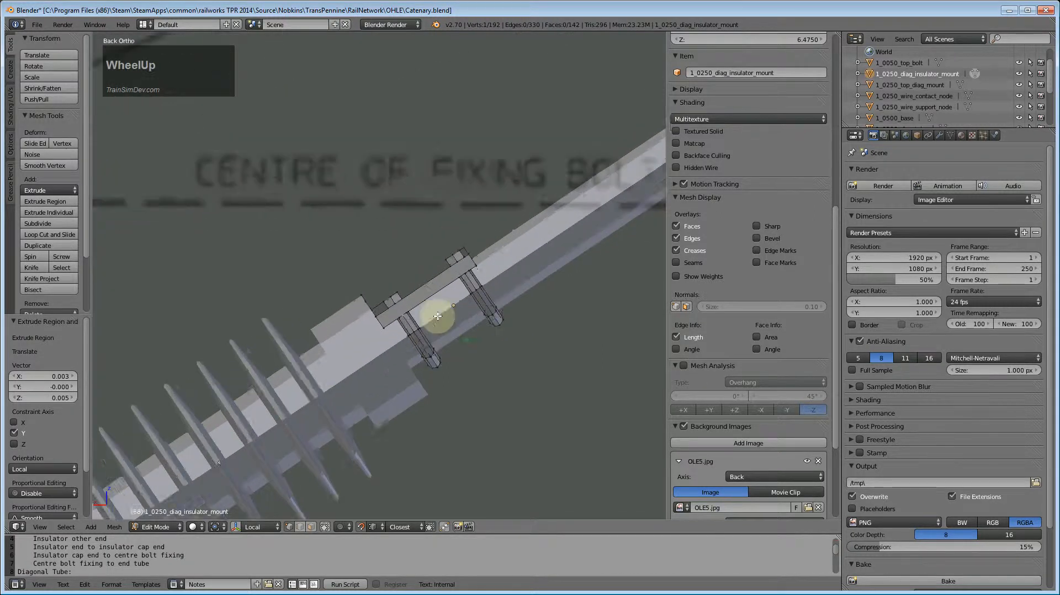
scroll(438, 316, up, 2)
Step: Delete the two stray loose edges projecting into the plate opening, using edge selection
middle_drag(409, 303, 470, 364)
scroll(402, 372, up, 2)
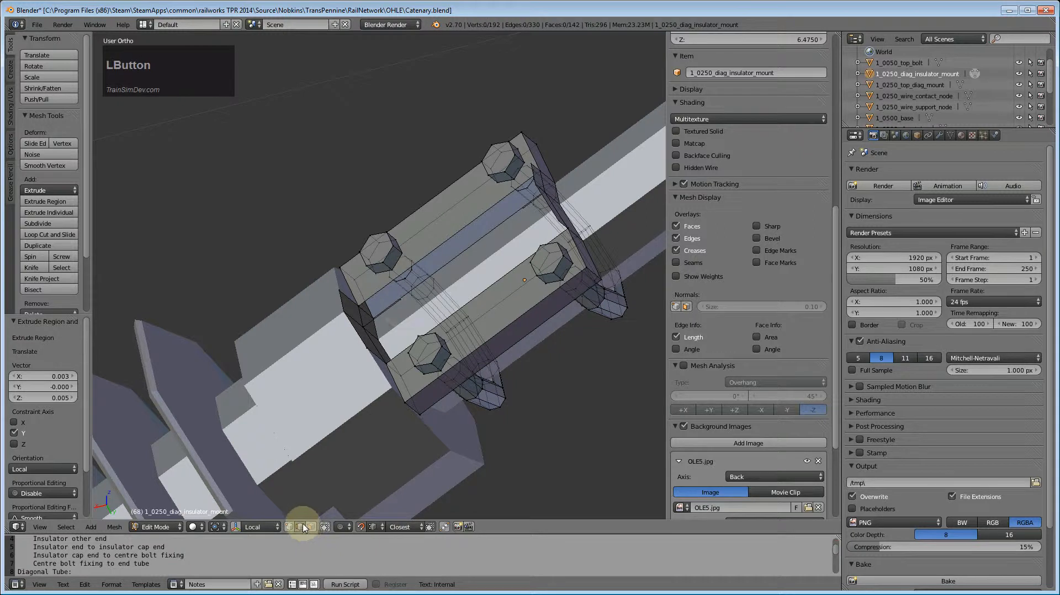
right_click(392, 298)
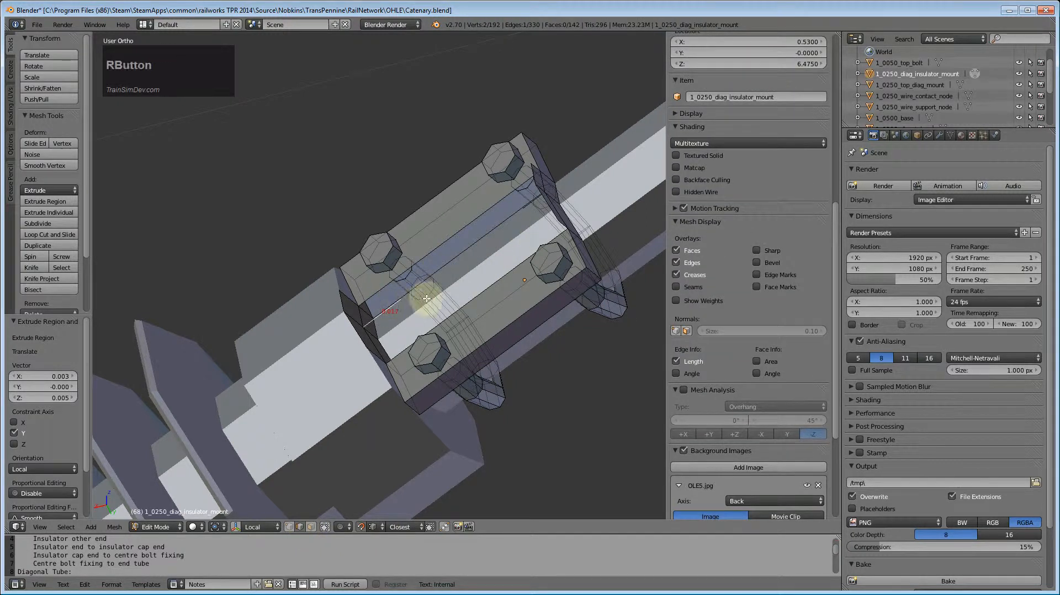
middle_drag(427, 298, 515, 204)
key(x)
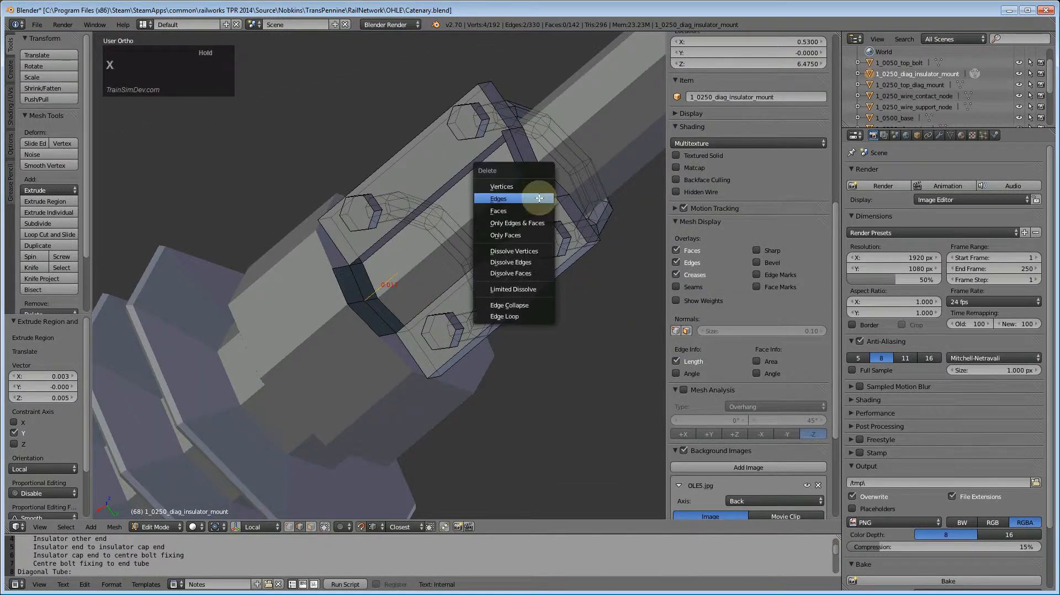
click(539, 198)
Step: Delete the two arch edges between the original and extruded faces at the insulator-cap end
middle_drag(485, 377, 352, 313)
scroll(352, 313, up, 2)
right_click(300, 314)
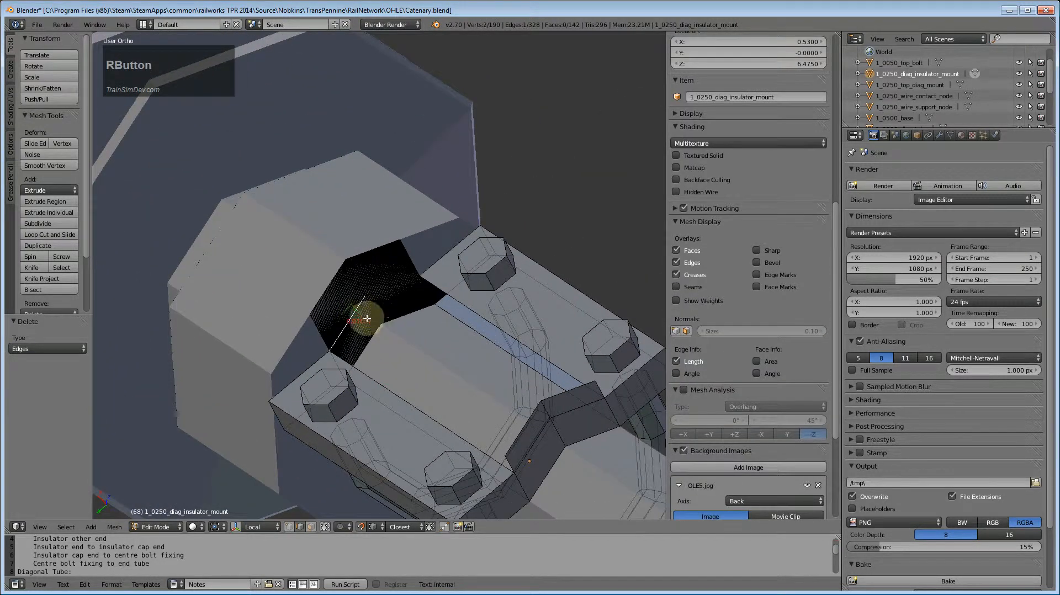
key(x)
click(387, 287)
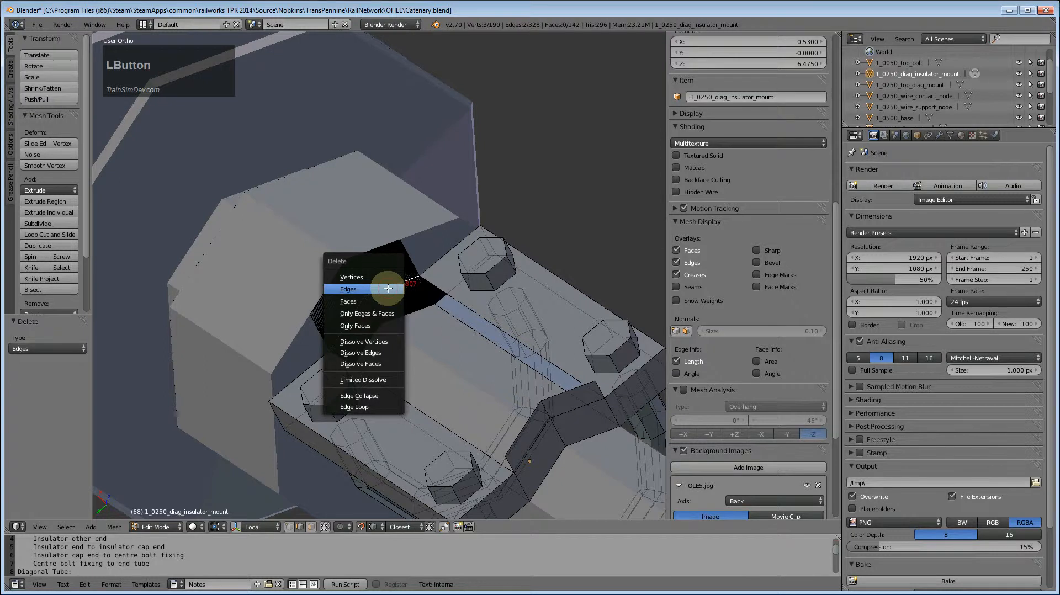
Step: Delete the loose edges running down the middle of the arch at the insulator-cap end
scroll(372, 307, up, 1)
right_click(355, 279)
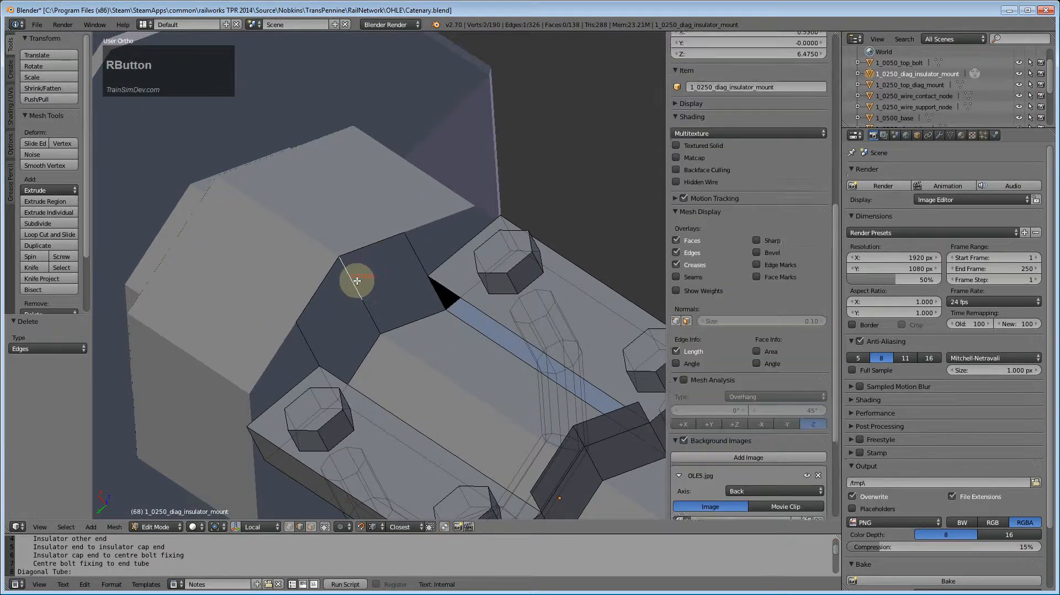
key(x)
click(370, 310)
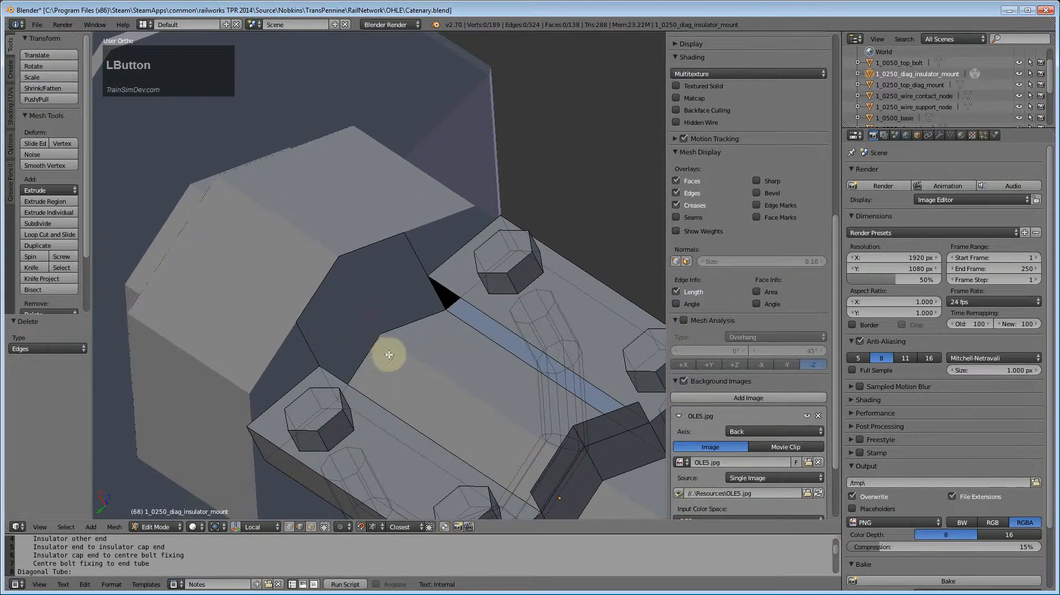
Step: Delete the edges dividing the arch at the far end of the plate, together with their adjoining faces
right_click(314, 350)
mouse_move(373, 336)
middle_down()
mouse_move(442, 334)
mouse_move(379, 322)
mouse_move(388, 346)
middle_up()
shift+right_click(504, 456)
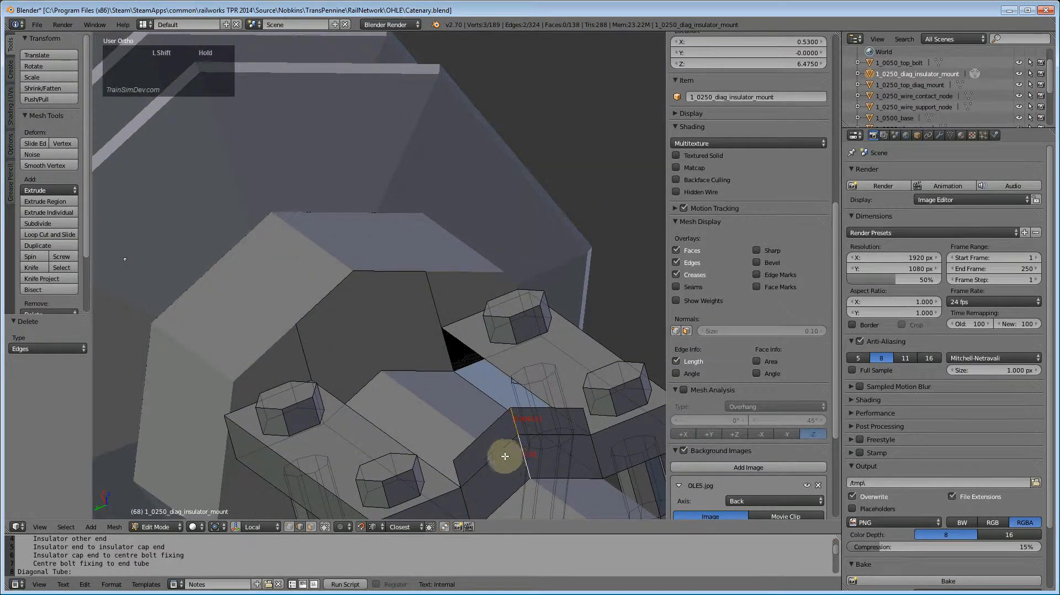
key(x)
click(535, 436)
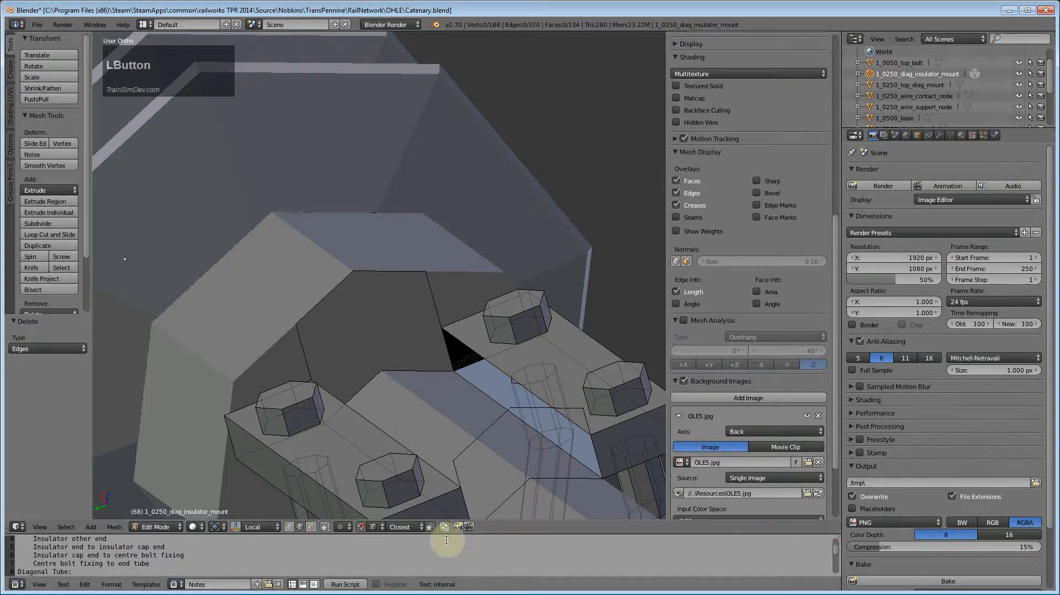
Step: Fill one half of the far-end arch with a single face from its corner vertices, using vertex selection
scroll(525, 440, down, 1)
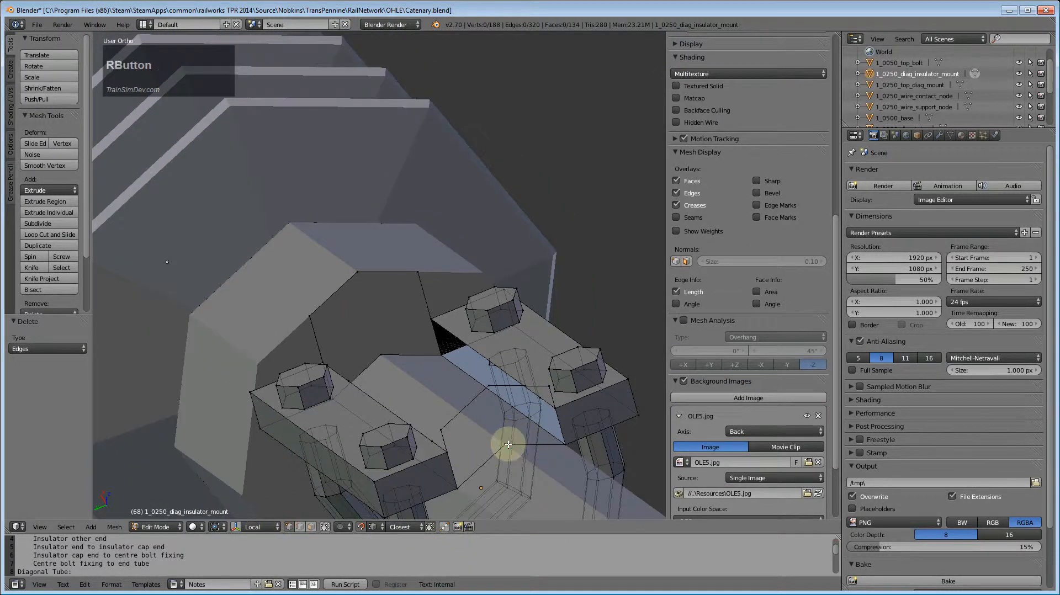
right_click(508, 445)
shift+right_click(489, 385)
shift+right_click(440, 425)
shift+right_click(473, 477)
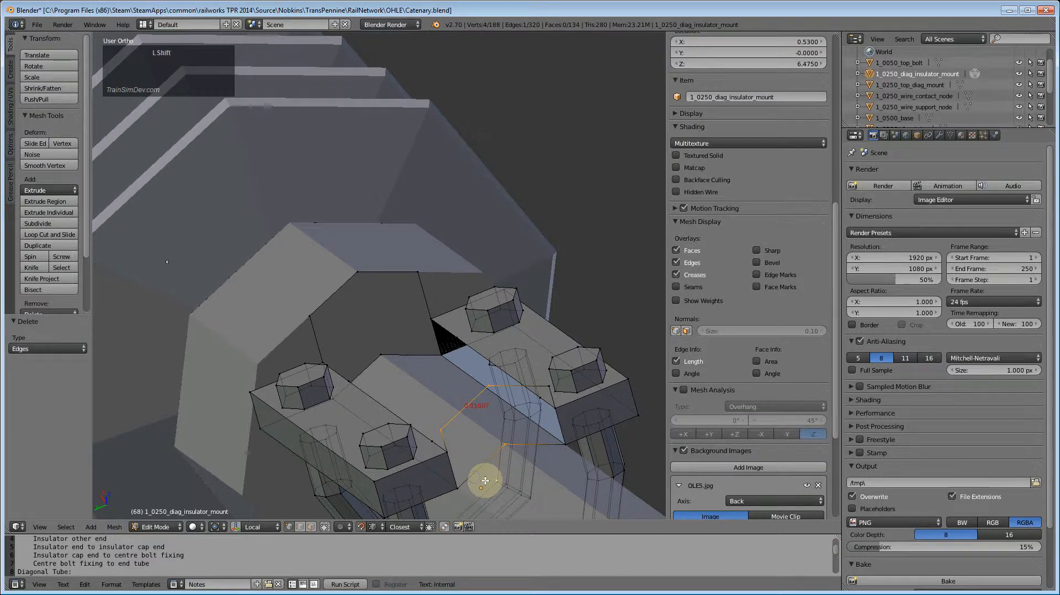
shift+right_click(478, 485)
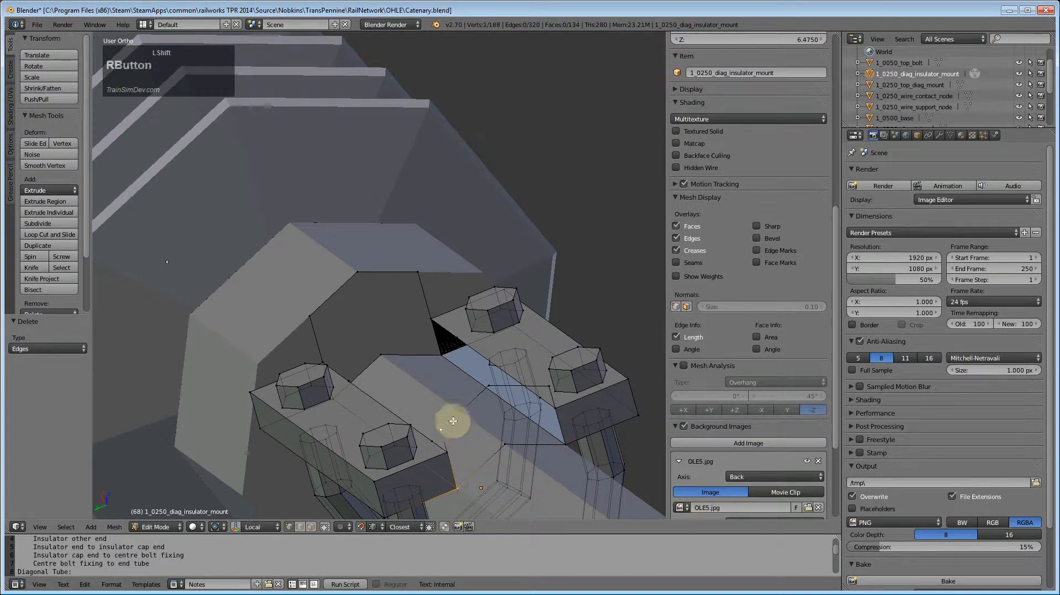
shift+right_click(506, 444)
shift+right_click(506, 444)
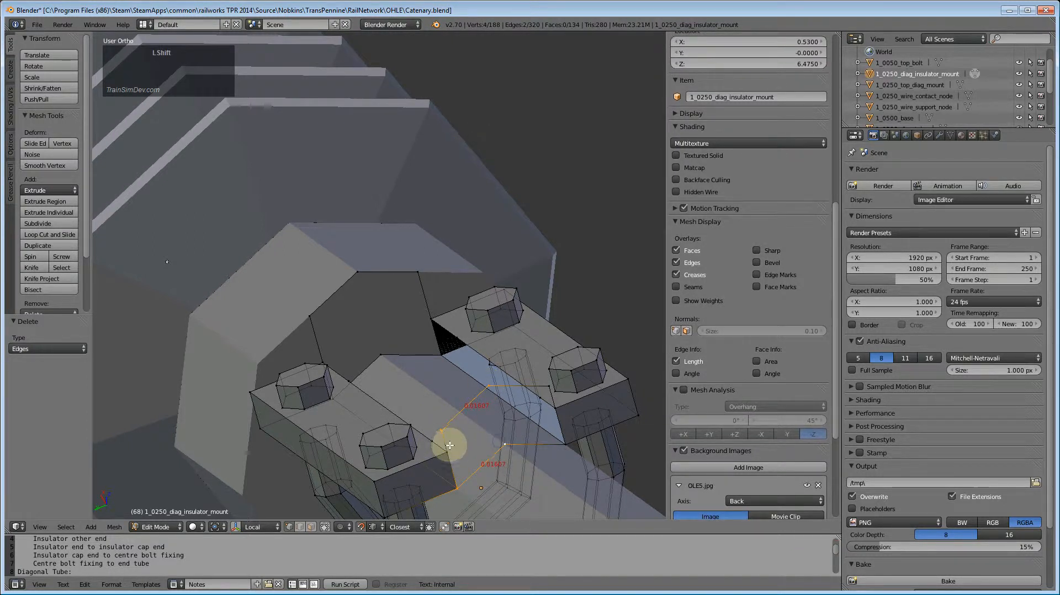
key(f)
Step: Fill the other half of the far-end arch with a face spanning its boundary vertices
right_click(500, 379)
shift+right_click(543, 387)
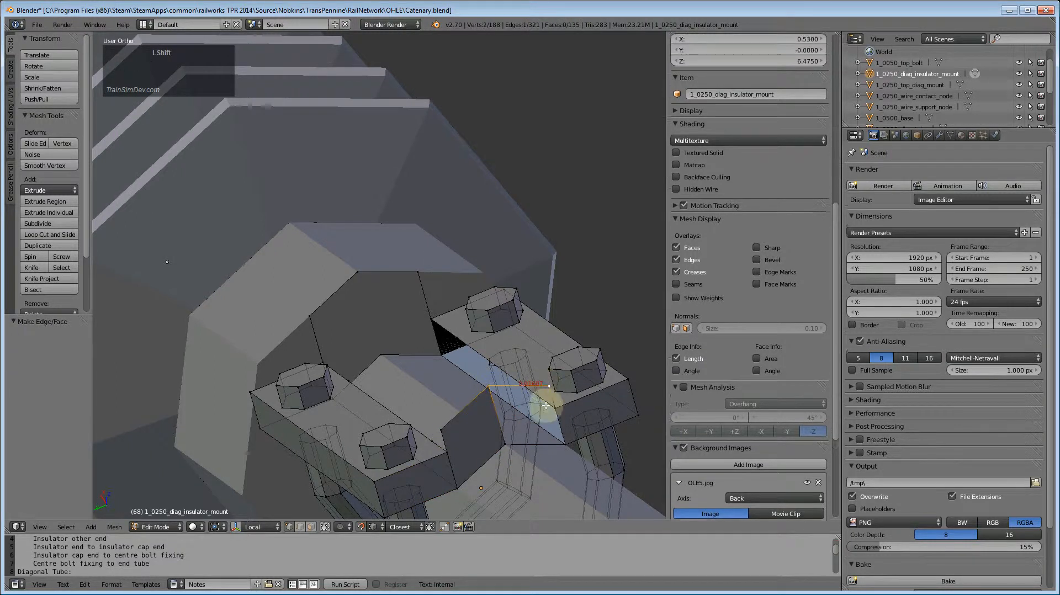
shift+right_click(549, 408)
shift+right_click(559, 440)
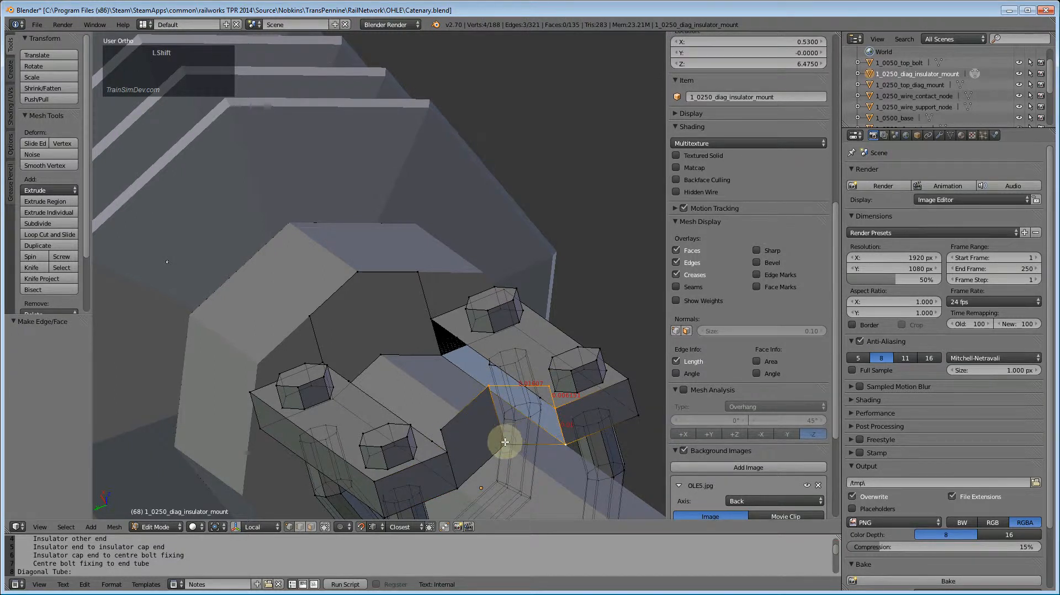
key(f)
Step: Delete the two surplus vertices at the inner corners of the bolt flanges on the plate's insulator-cap end
right_click(324, 345)
mouse_move(324, 345)
middle_down()
mouse_move(367, 374)
mouse_move(342, 353)
middle_up()
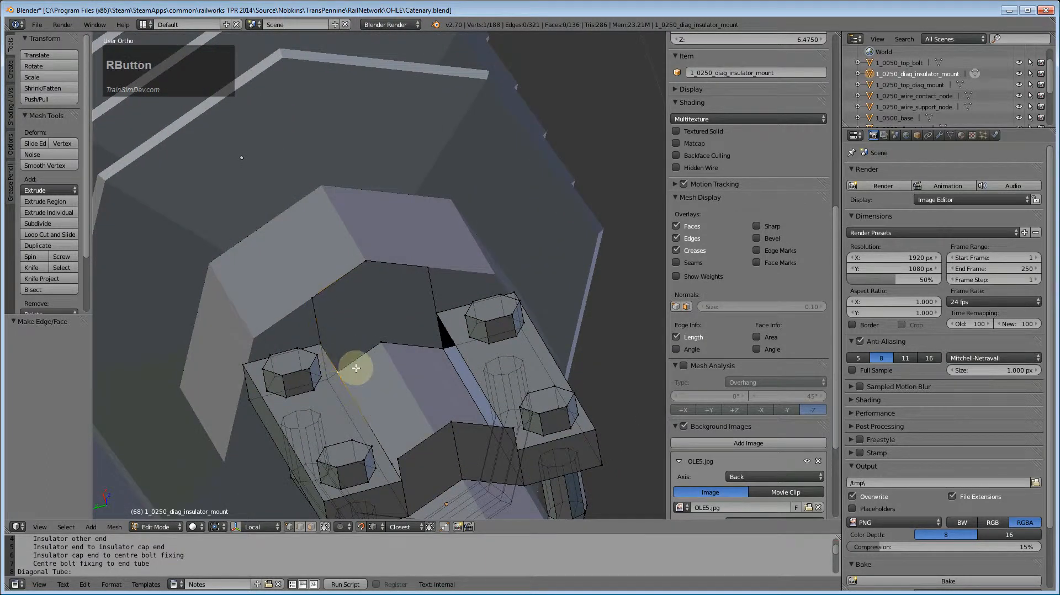
scroll(362, 373, up, 1)
key(x)
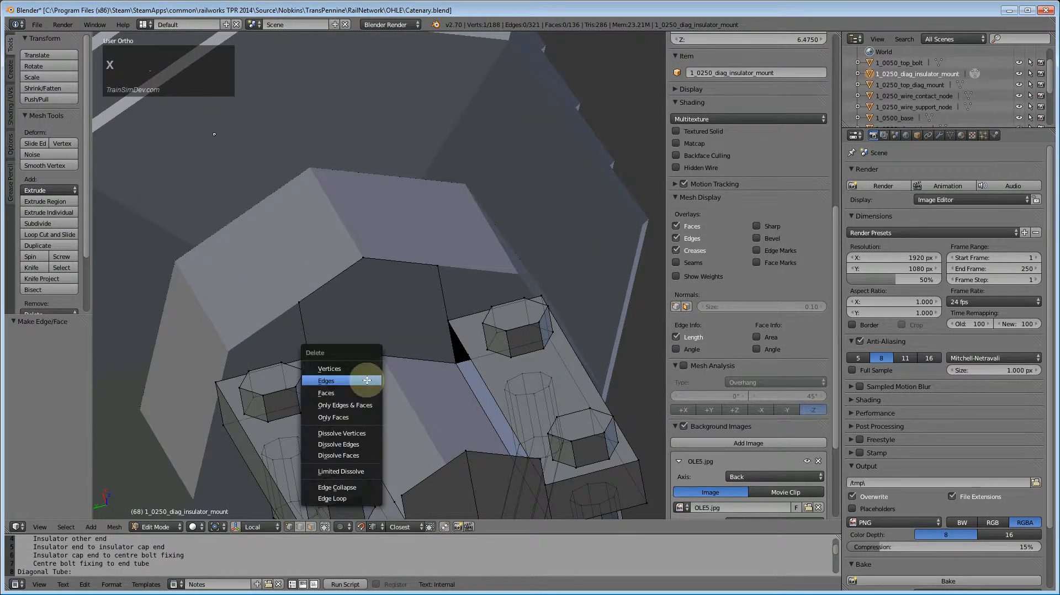
click(350, 362)
right_click(465, 359)
key(x)
click(471, 357)
Step: Delete the two surplus vertices at the inner corners of the bolt flanges on the plate's tube end
right_click(310, 360)
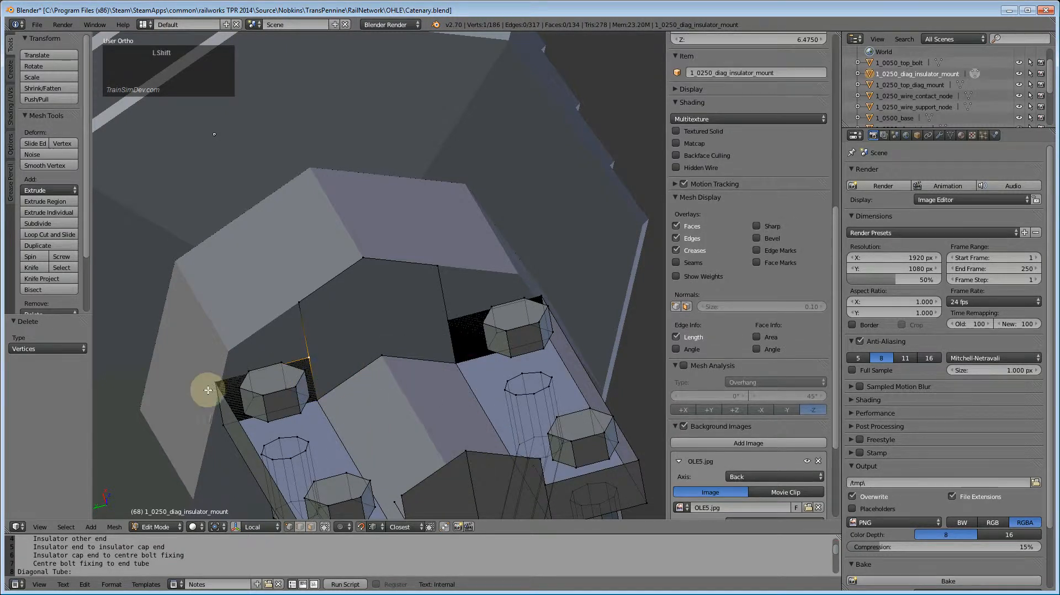
shift+right_click(214, 382)
scroll(268, 393, down, 3)
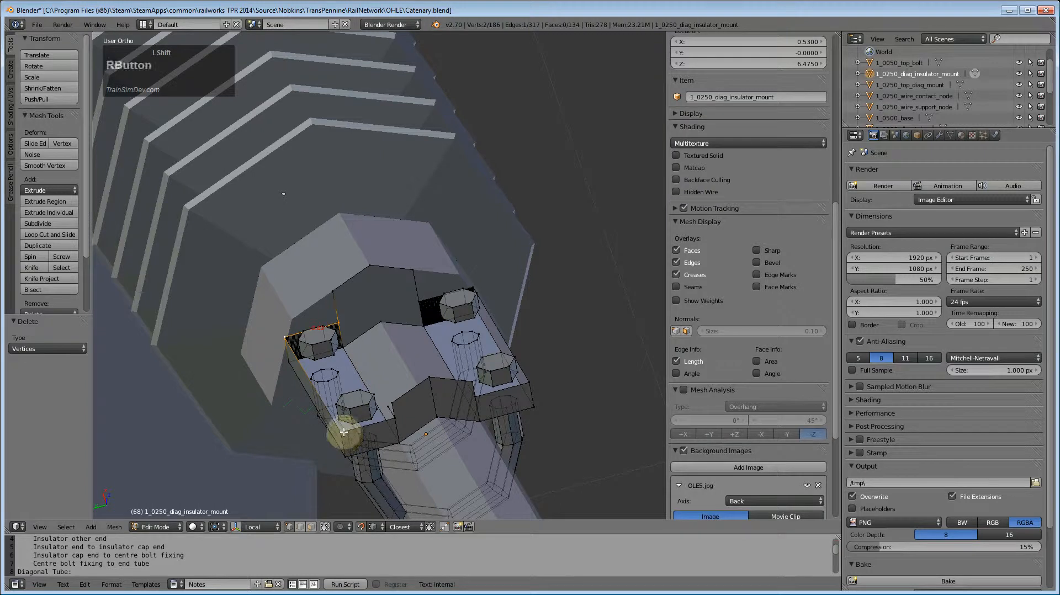
shift+right_click(343, 432)
right_click(391, 407)
key(x)
click(388, 408)
middle_drag(407, 420, 540, 321)
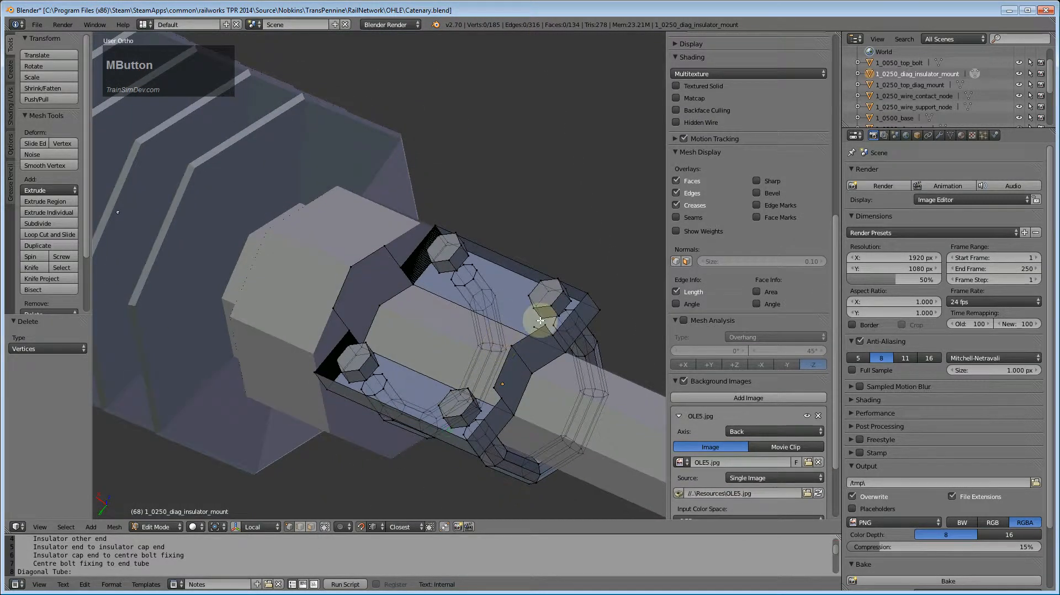
right_click(540, 320)
key(x)
click(533, 327)
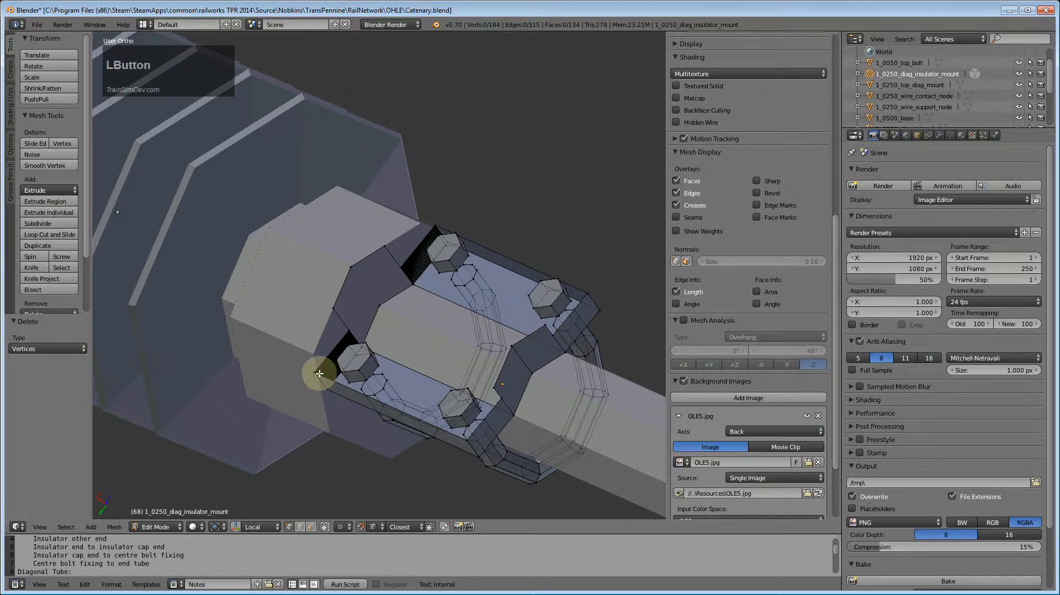
Step: Fill the top of each bolt flange with a single face built from its four corner vertices
click(343, 338)
shift+right_click(461, 433)
key(f)
middle_drag(504, 450, 463, 429)
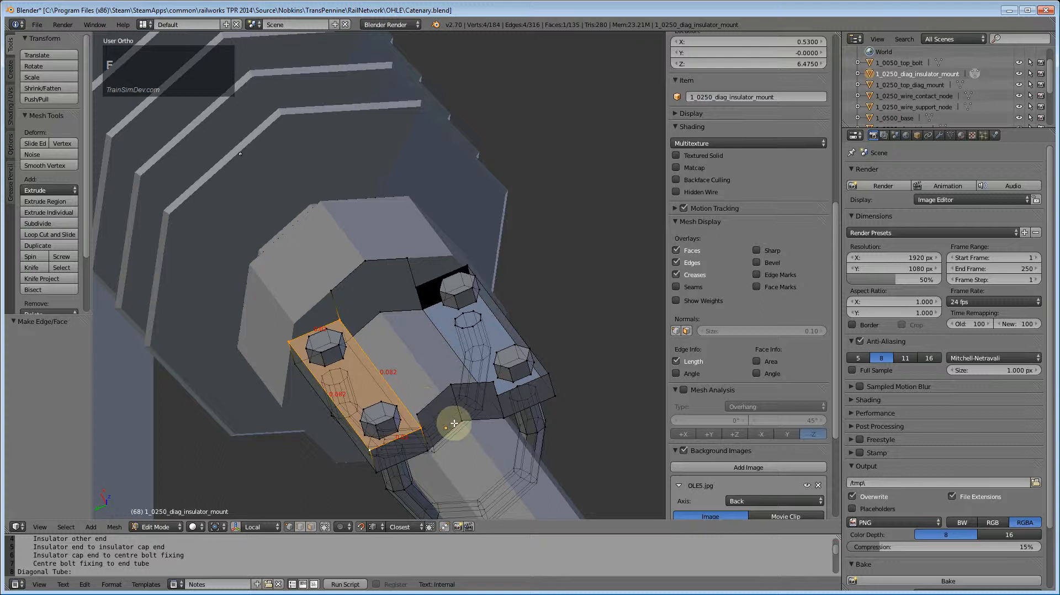
scroll(449, 424, up, 1)
right_click(479, 267)
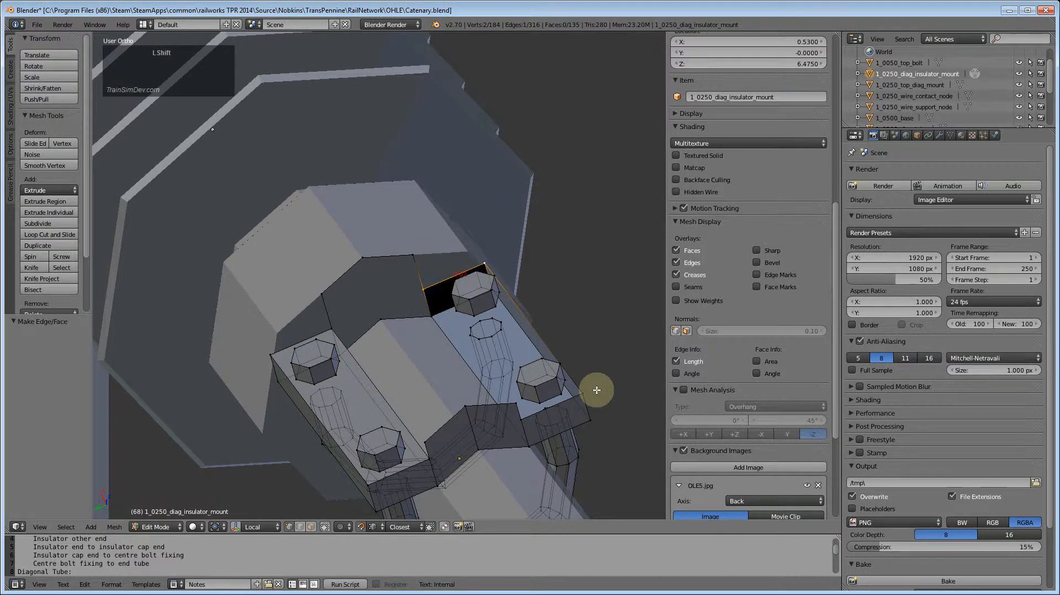
shift+right_click(580, 395)
key(f)
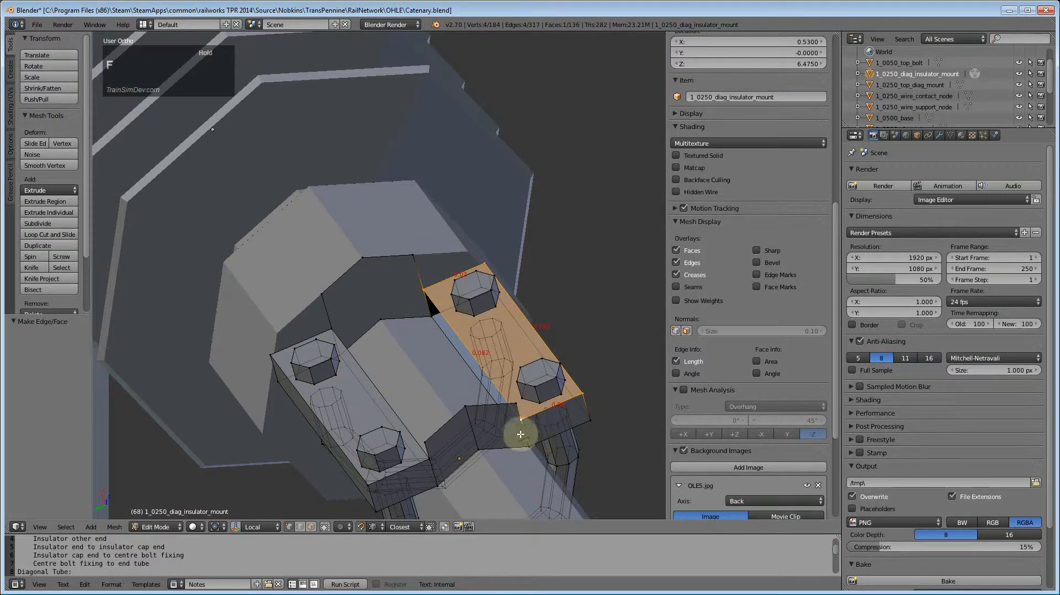
Step: Fill the side wall beside the first bolt flange and the adjoining arch face with faces running the plate's length
right_click(430, 457)
shift+right_click(425, 443)
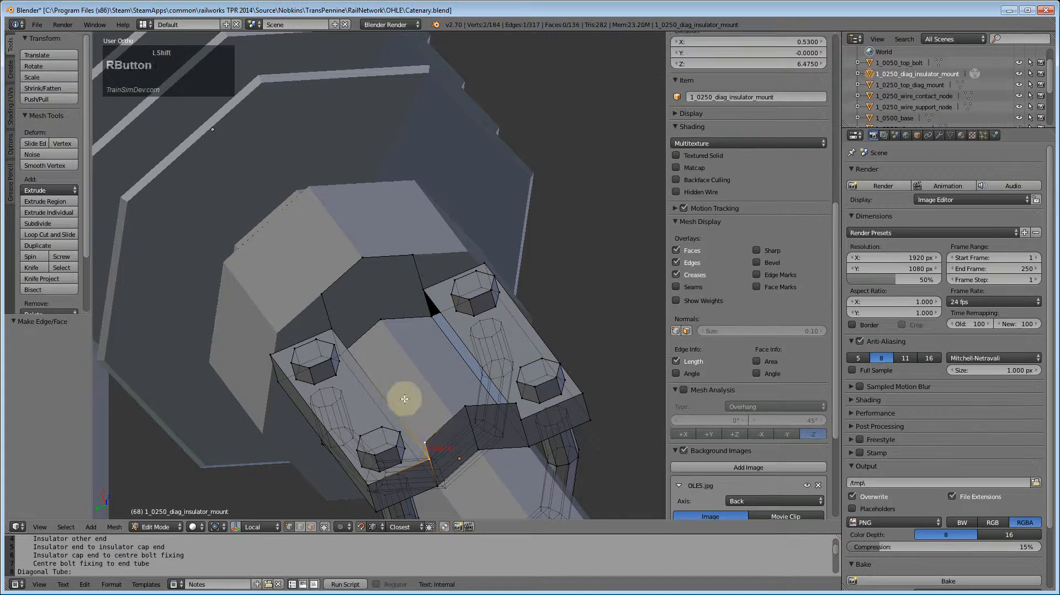
key(f)
shift+right_click(320, 301)
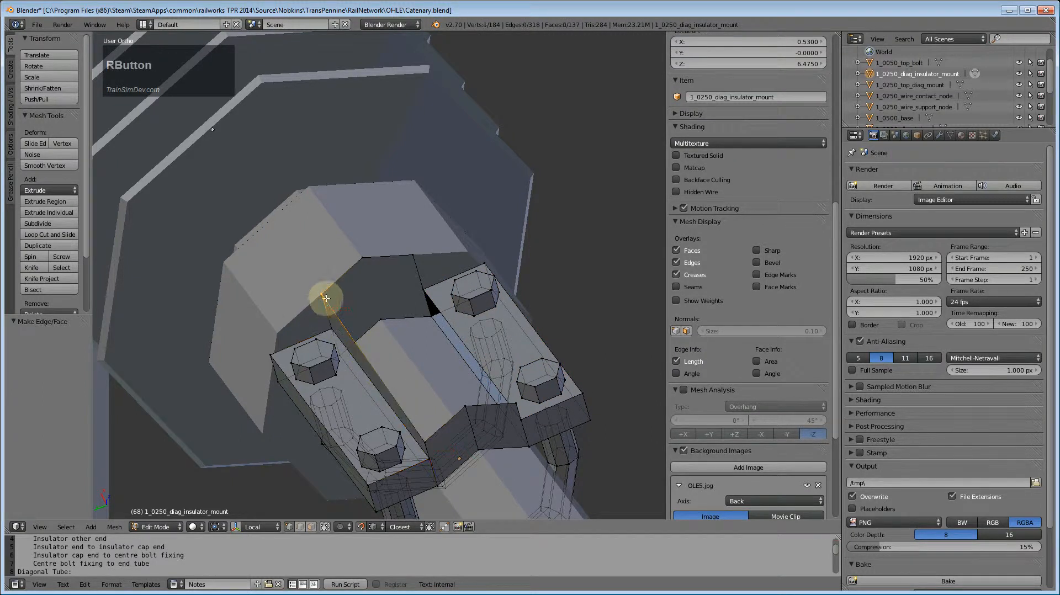
shift+right_click(432, 442)
key(f)
Step: Fill the arch's remaining outer face and the side wall beside the second bolt flange from their corner vertices
right_click(520, 401)
shift+right_click(471, 405)
shift+right_click(516, 401)
shift+right_click(413, 255)
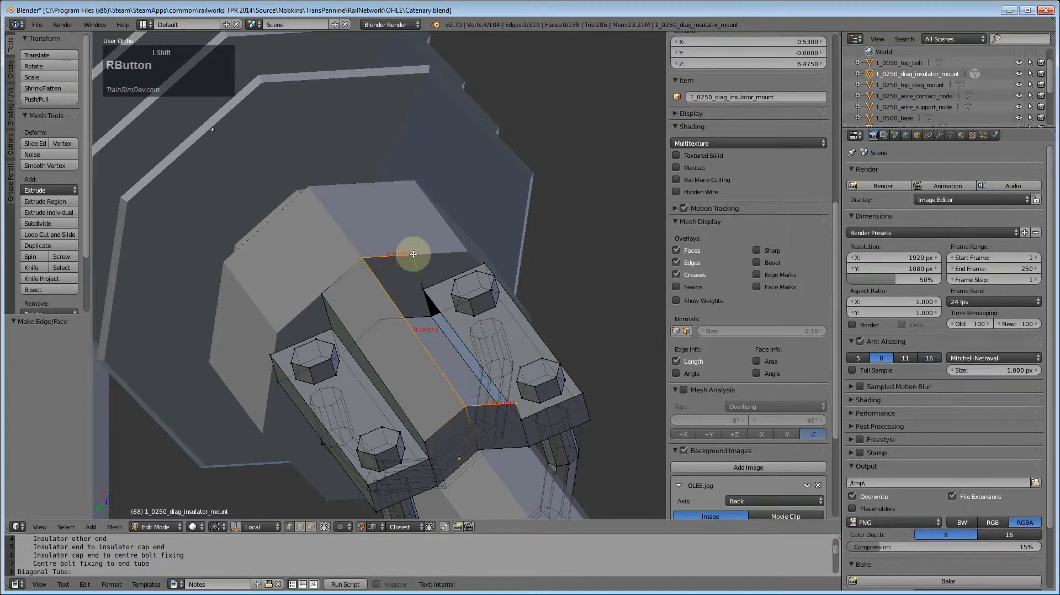
key(f)
middle_drag(489, 359, 418, 414)
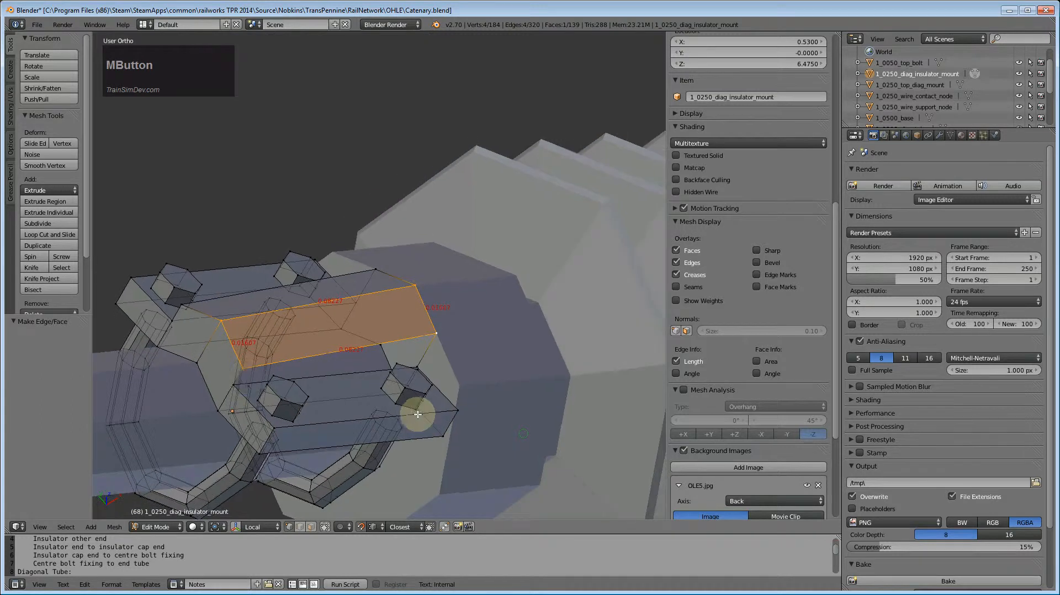
right_click(242, 368)
shift+right_click(394, 367)
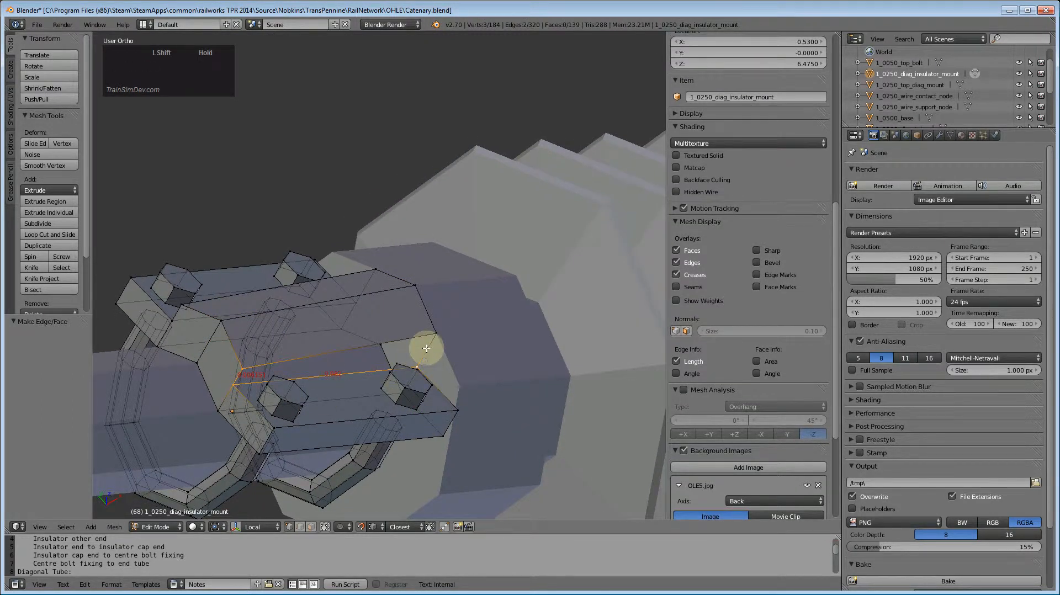
key(f)
Step: Remove only the faces closing the two bolt flanges' ends against the insulator cap, using face selection and Only Faces
middle_drag(307, 407, 472, 374)
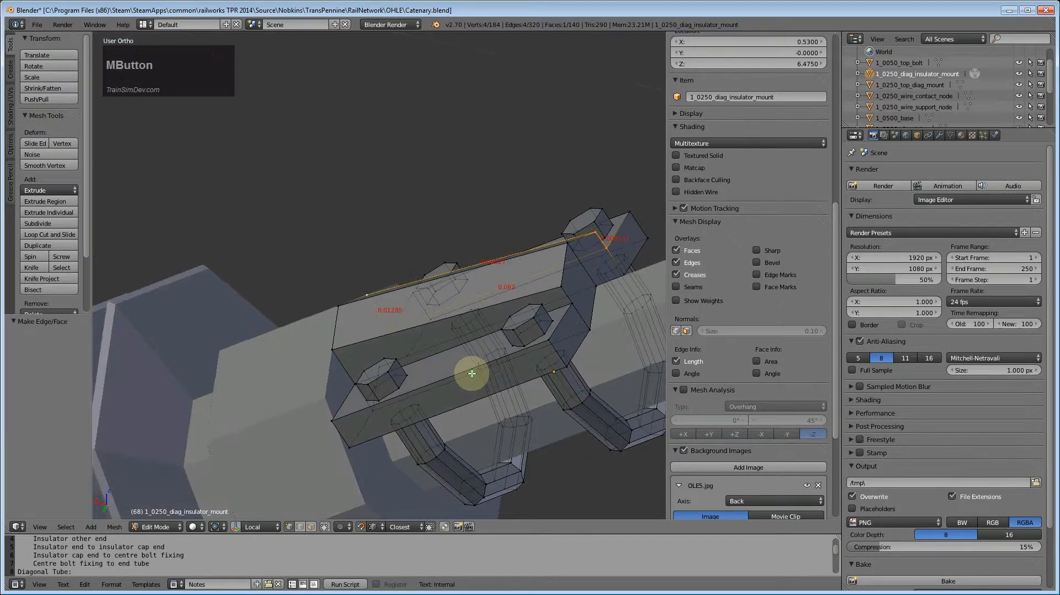
scroll(453, 329, down, 2)
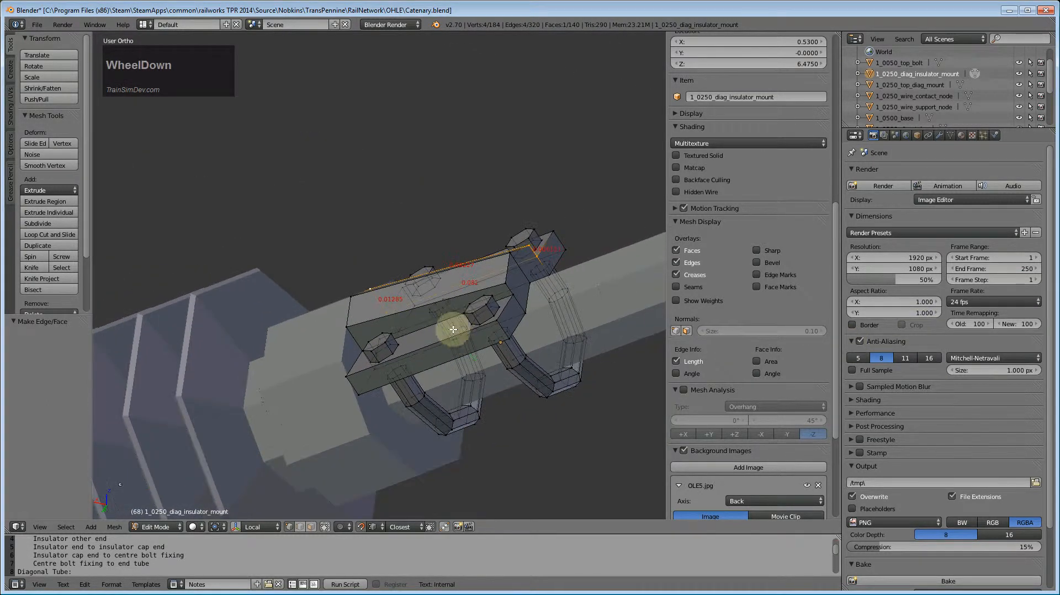
middle_drag(455, 319, 430, 318)
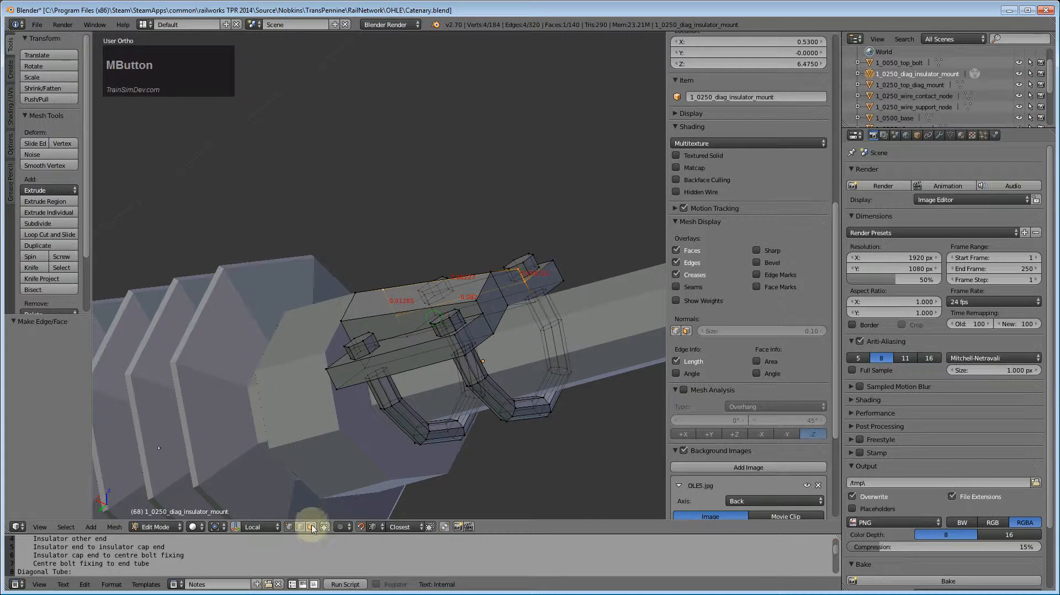
scroll(347, 423, up, 2)
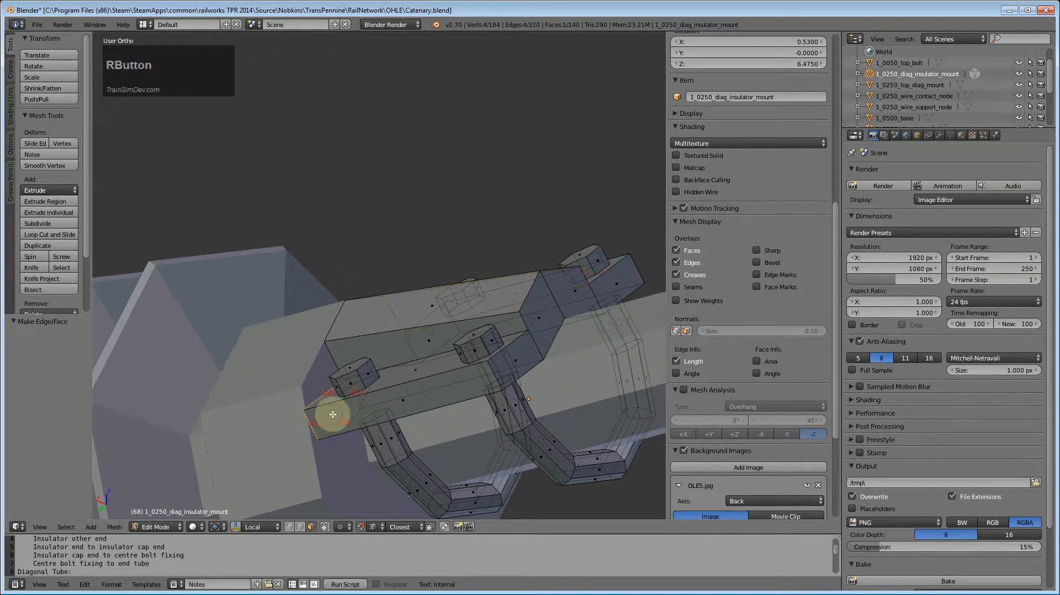
key(x)
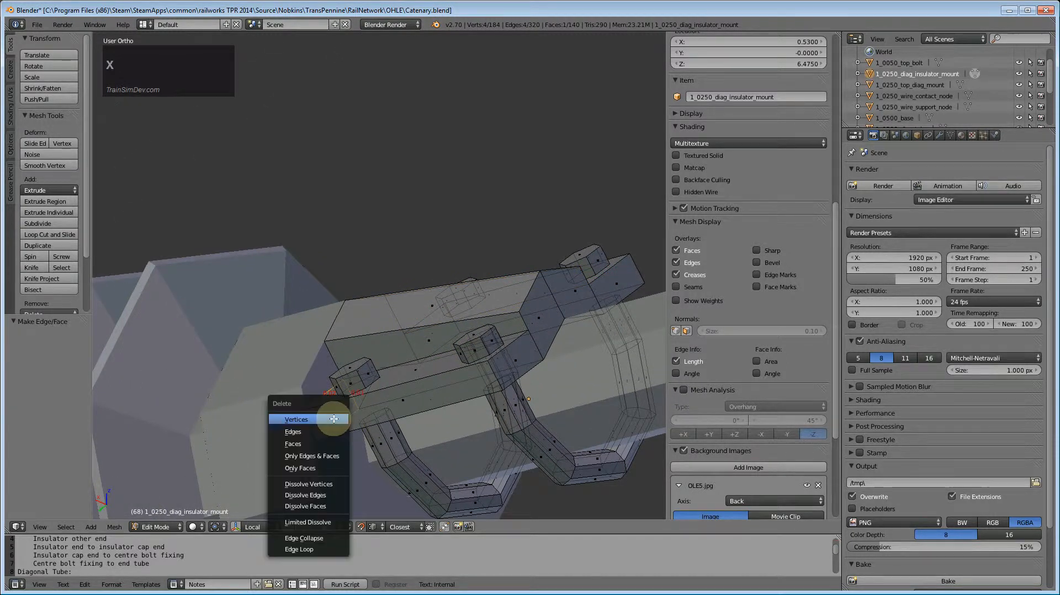
click(321, 468)
middle_drag(403, 422, 437, 407)
right_click(441, 409)
key(x)
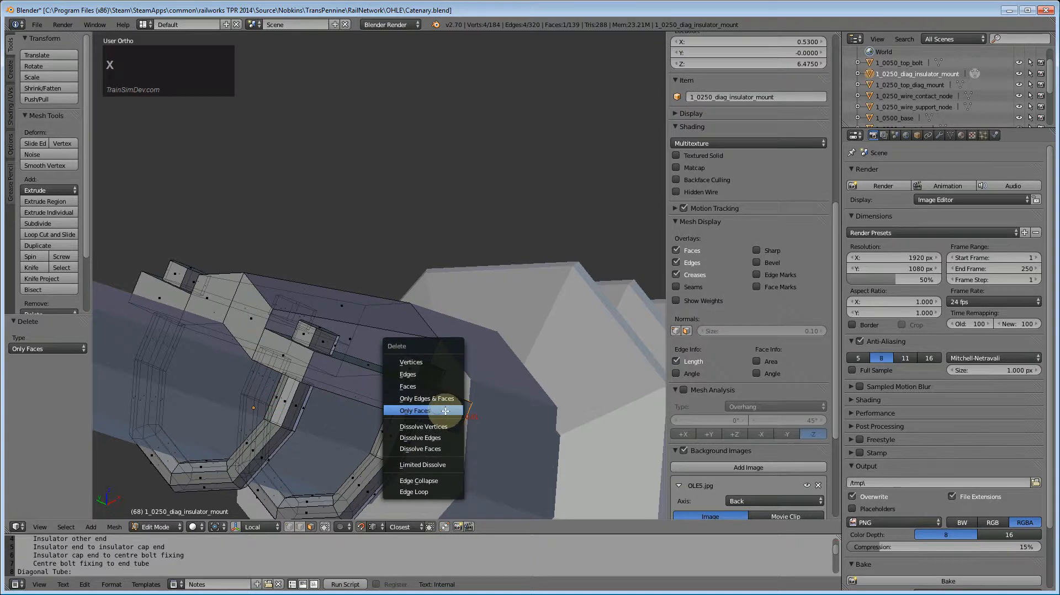
click(445, 410)
Step: Examine the rebuilt mount from behind and close up, checking how the flange's corner vertex meets the insulator cap
middle_drag(315, 426, 342, 429)
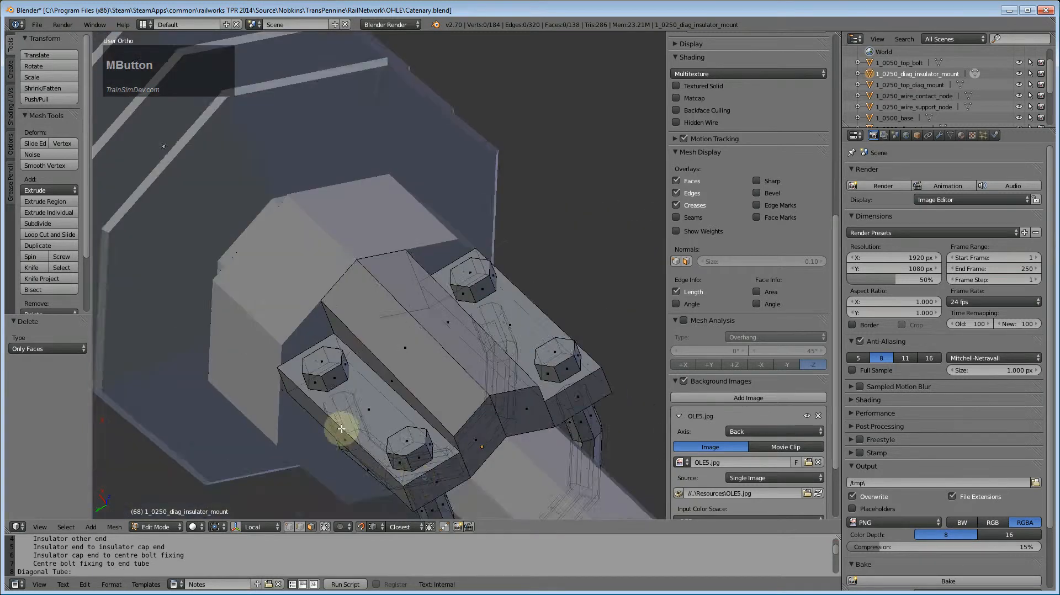
scroll(349, 438, up, 2)
key(ctrl+KP_1)
scroll(439, 366, down, 3)
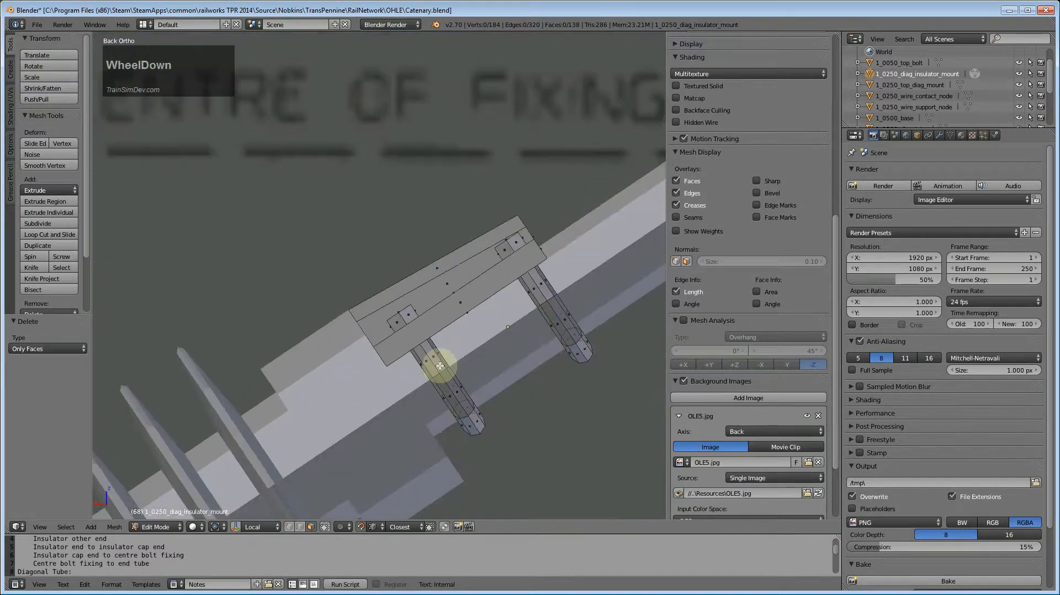
middle_drag(411, 362, 359, 244)
scroll(296, 425, up, 2)
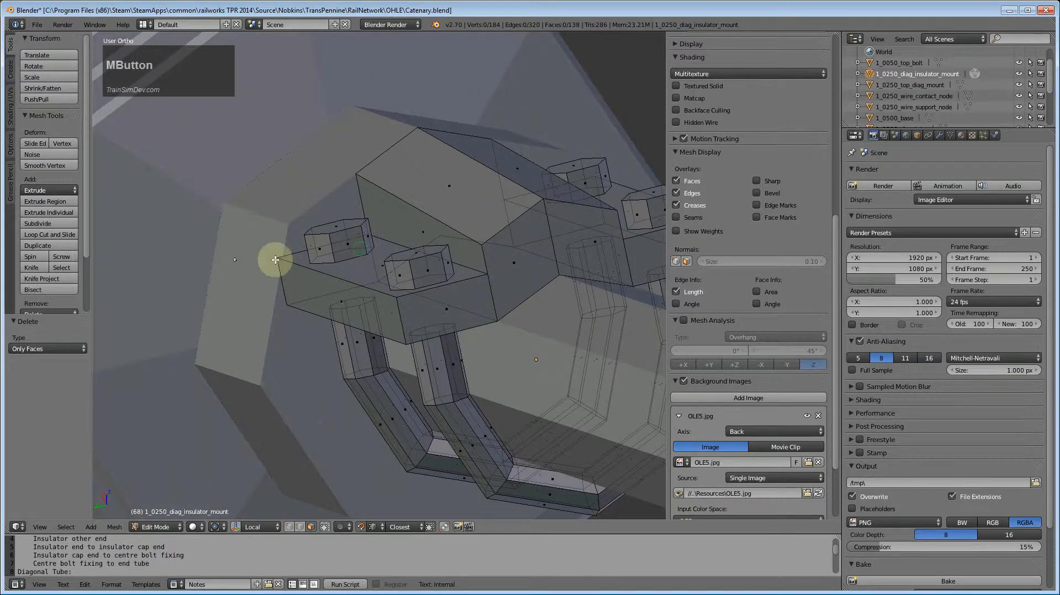
click(287, 526)
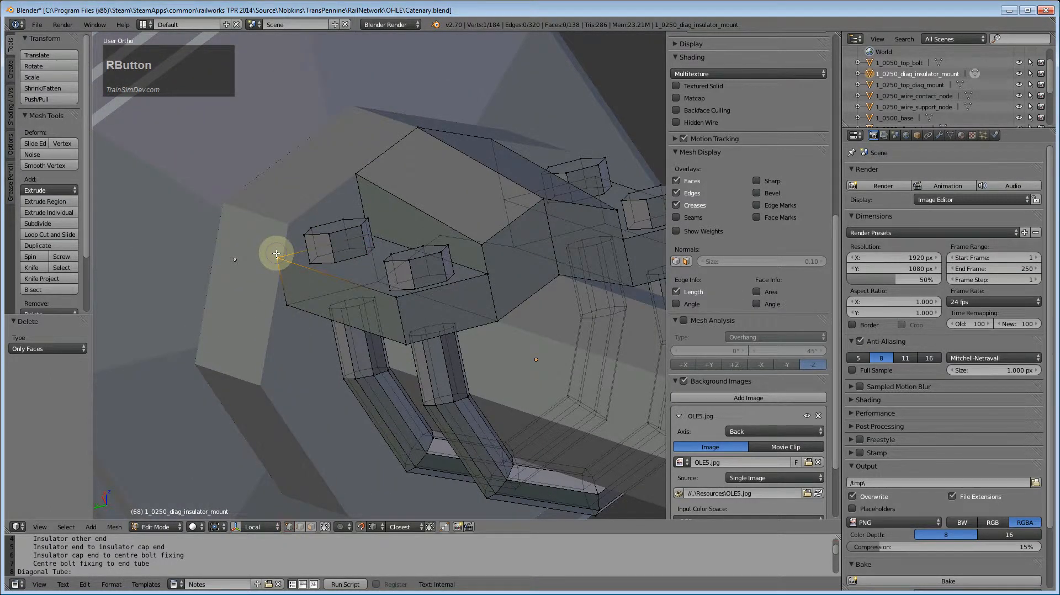
scroll(275, 252, up, 2)
scroll(315, 296, down, 3)
middle_drag(315, 295, 373, 323)
scroll(364, 295, up, 2)
scroll(379, 327, down, 1)
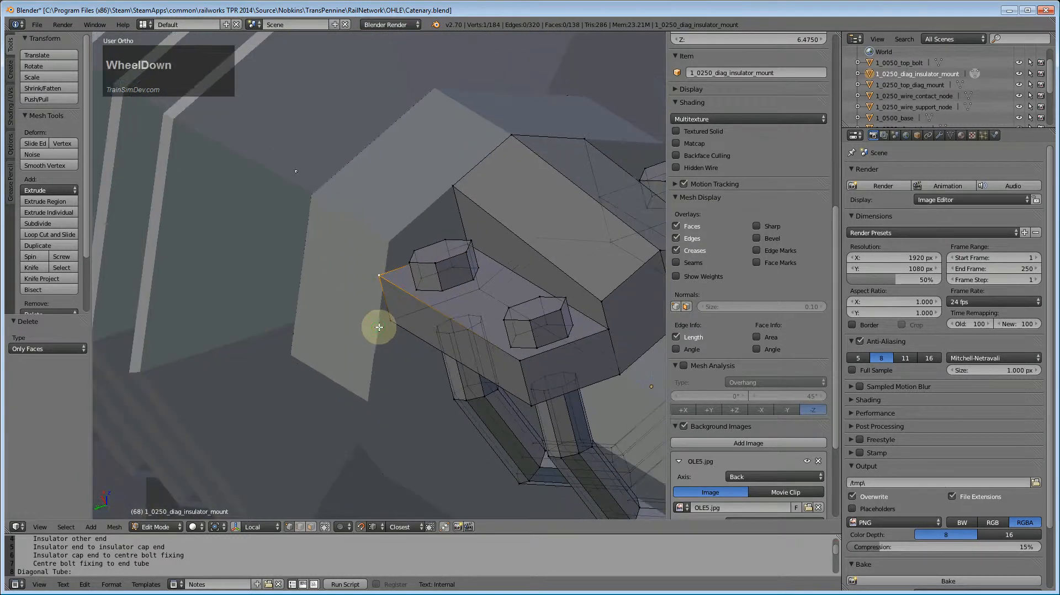
scroll(359, 329, up, 3)
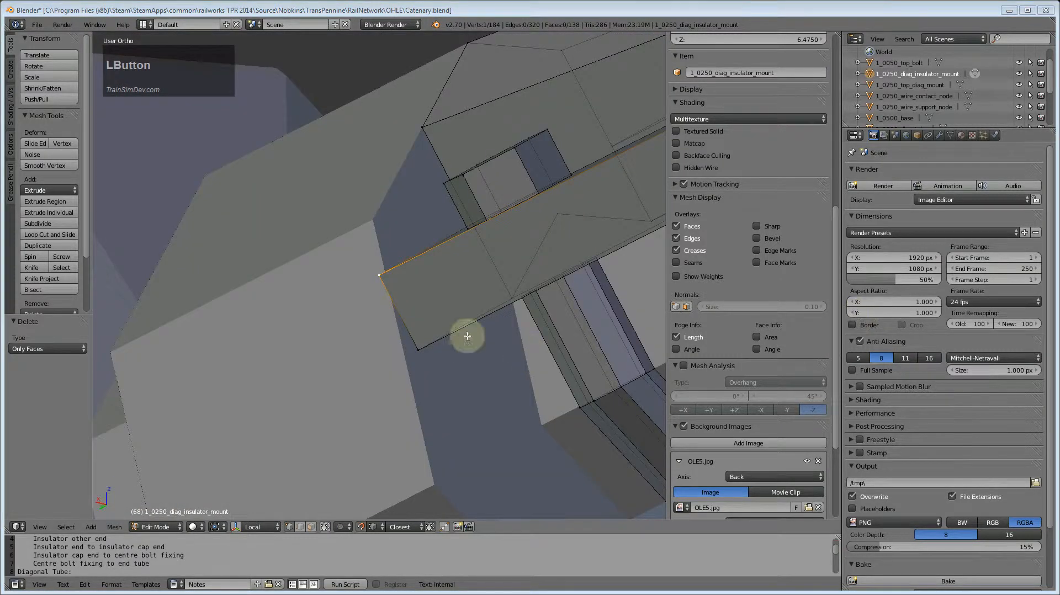
scroll(516, 131, up, 1)
scroll(545, 162, down, 1)
click(589, 2)
middle_drag(454, 302, 414, 336)
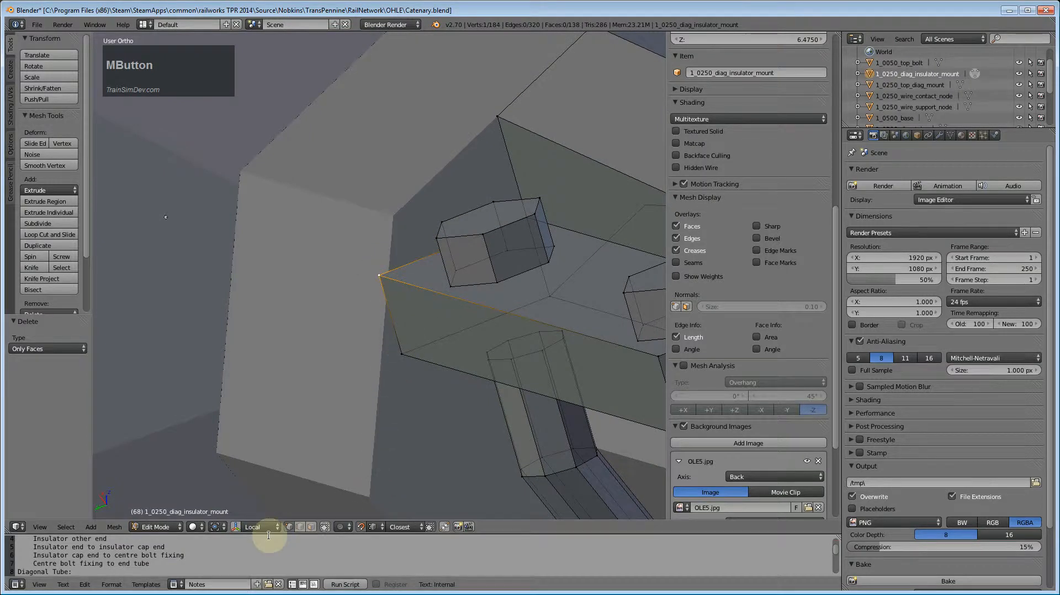
Step: Leave the mount's mesh and make the insulator 1_0500_insulator_bottom the selected object
key(Tab)
right_click(360, 369)
right_click(378, 372)
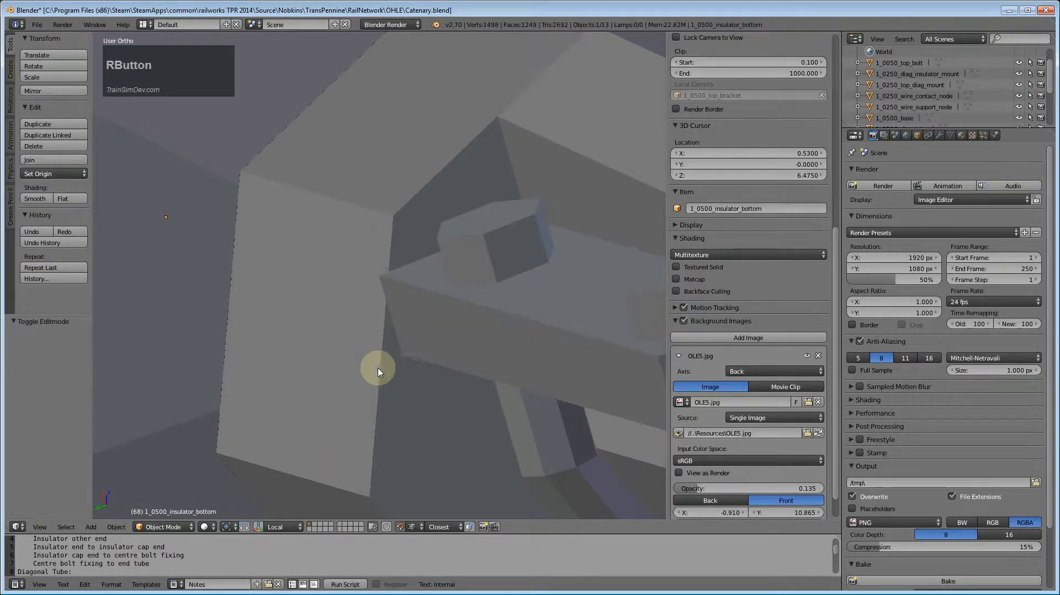
key(Tab)
key(Tab)
right_click(370, 410)
scroll(369, 408, down, 3)
scroll(249, 296, down, 3)
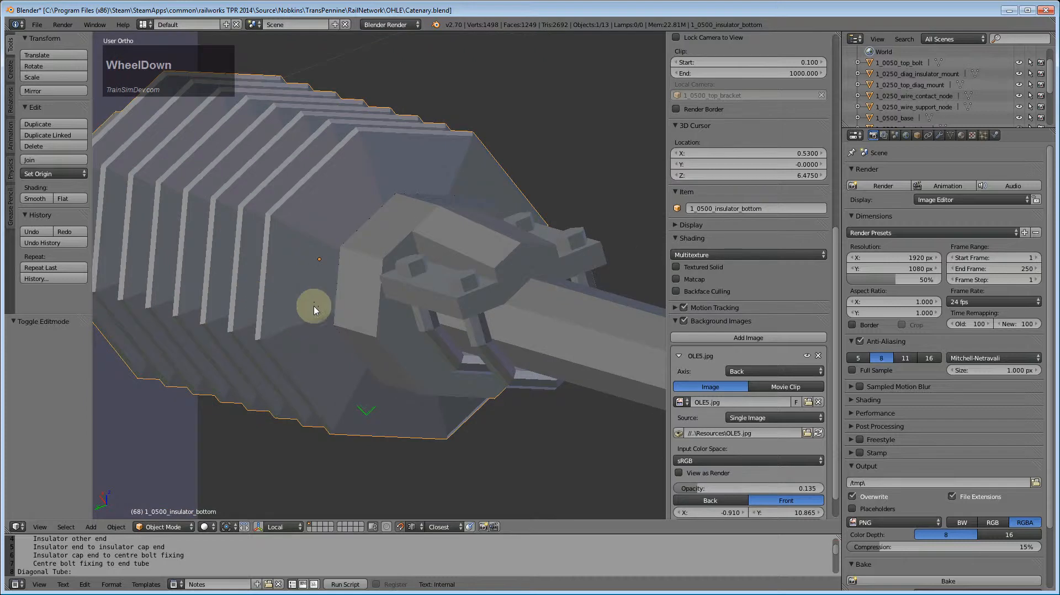
Step: Edit the insulator's mesh and select only the cap's rim edge beside the flange corner, using edge selection
key(Tab)
key(a)
key(a)
scroll(398, 355, up, 4)
key(a)
middle_drag(398, 359, 375, 386)
click(326, 526)
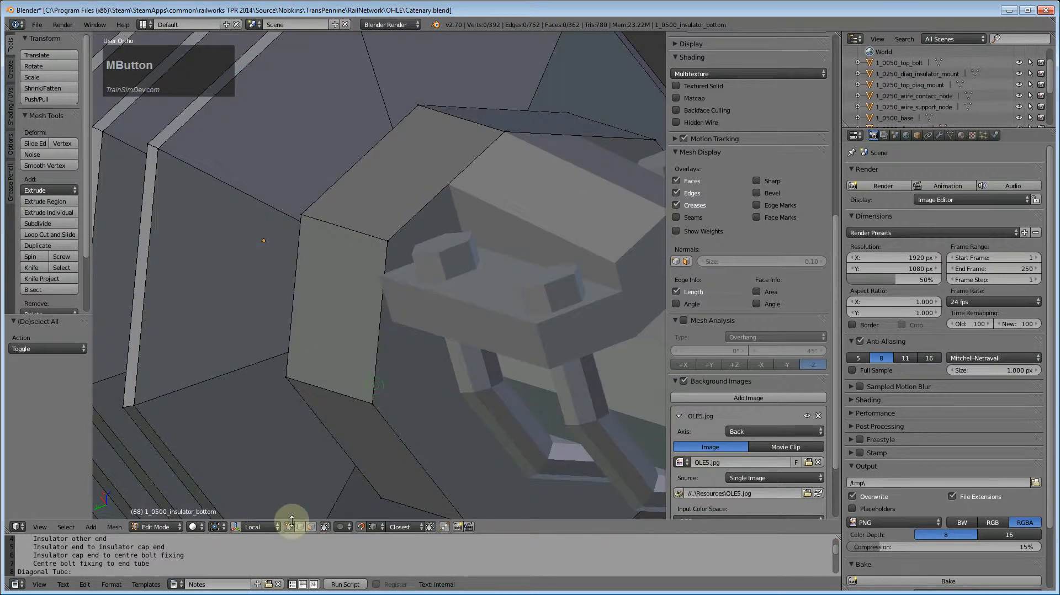
right_click(379, 337)
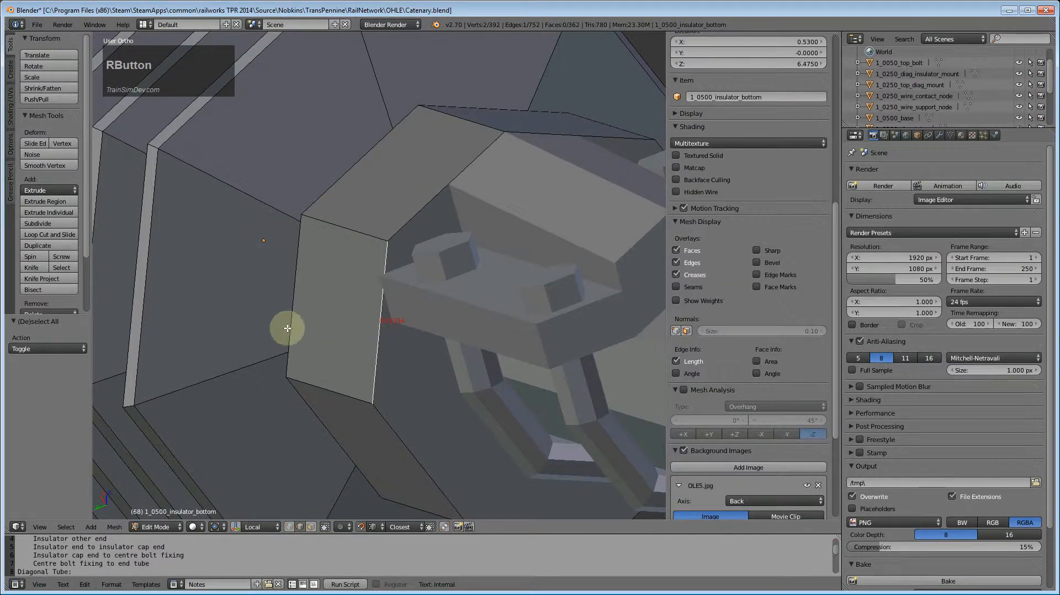
Step: Duplicate the selected insulator cap rim edge in place and separate the copy into its own object
click(11, 71)
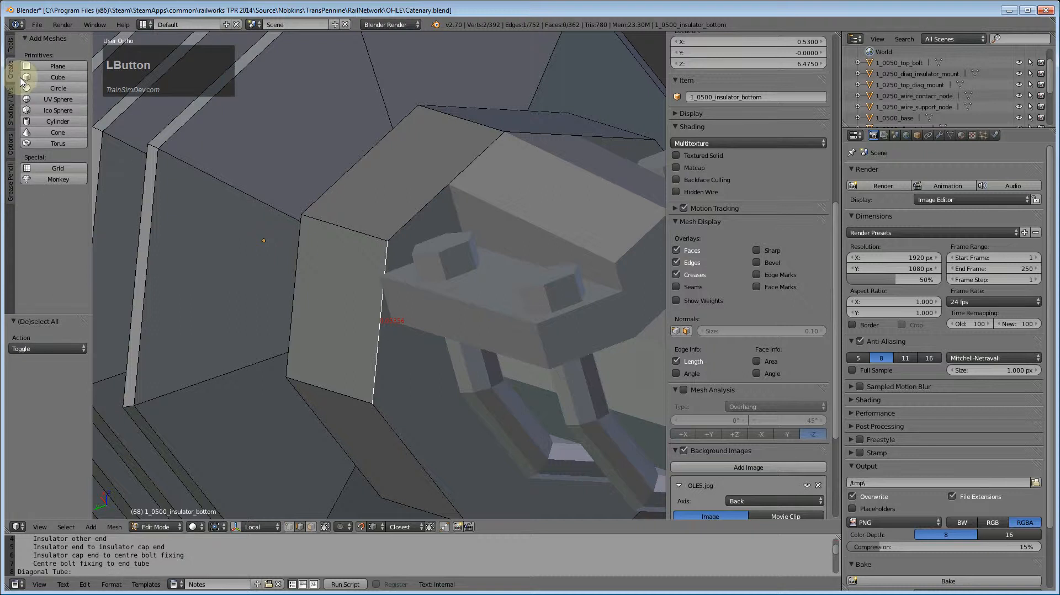
click(10, 45)
click(38, 245)
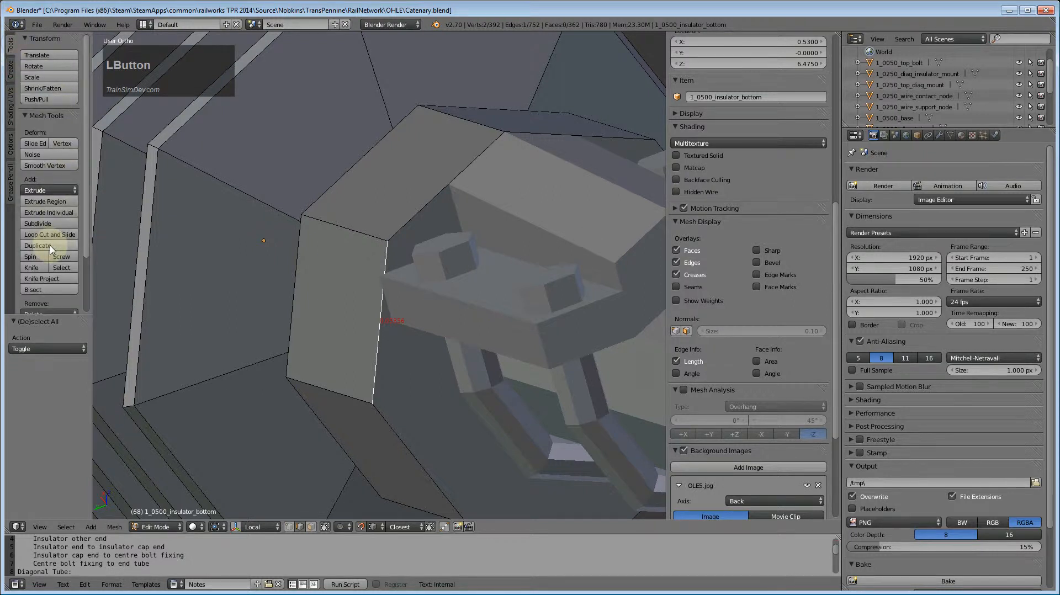
key(Escape)
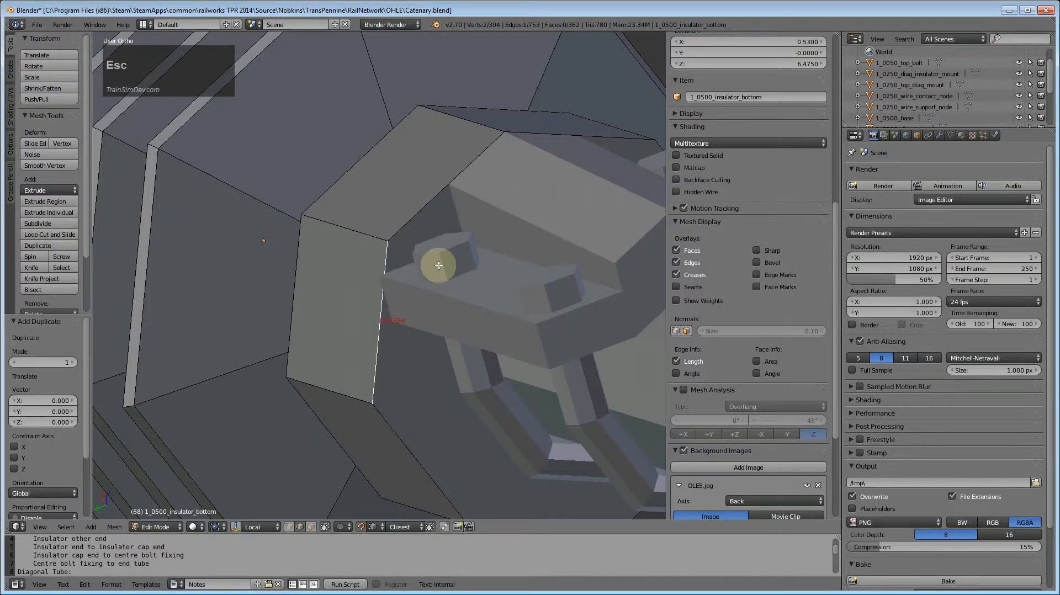
key(x)
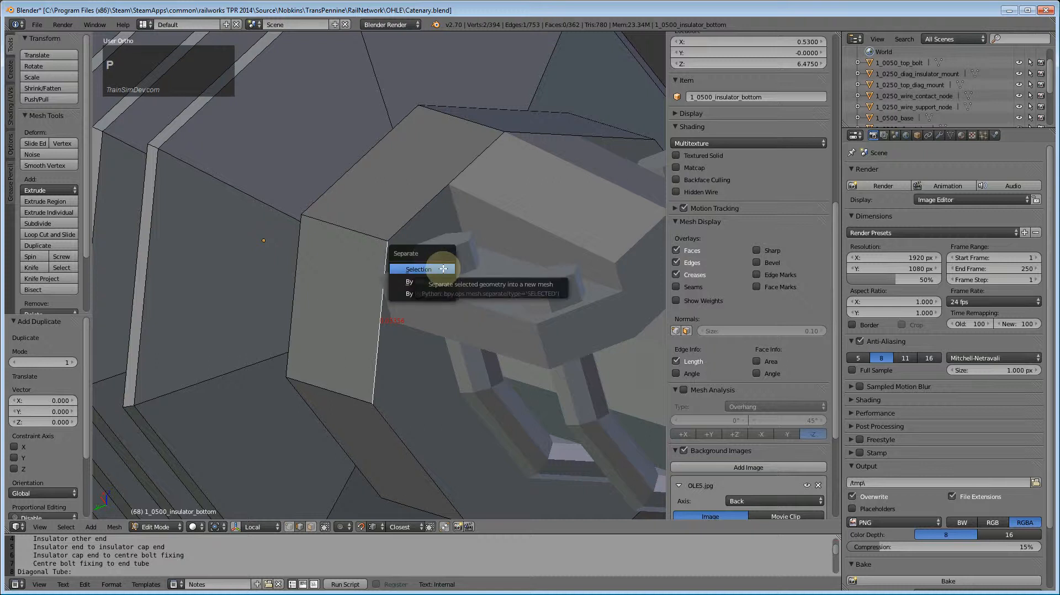
click(444, 269)
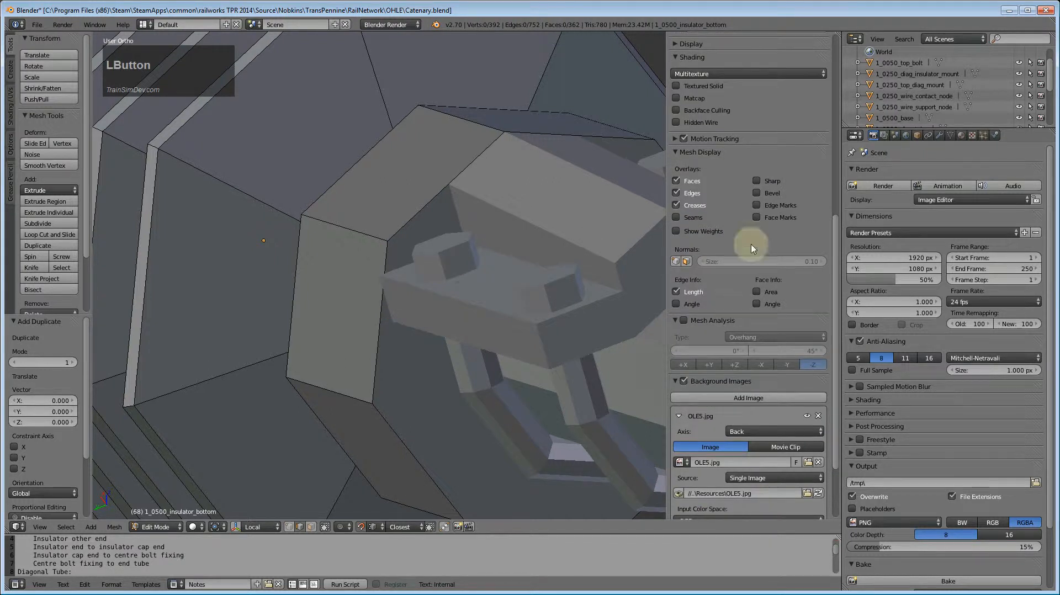
Step: Leave the insulator's mesh and join the separated edge object 1_0500_insulator_bottom.001 into 1_0250_diag_insulator_mount
scroll(1051, 70, down, 3)
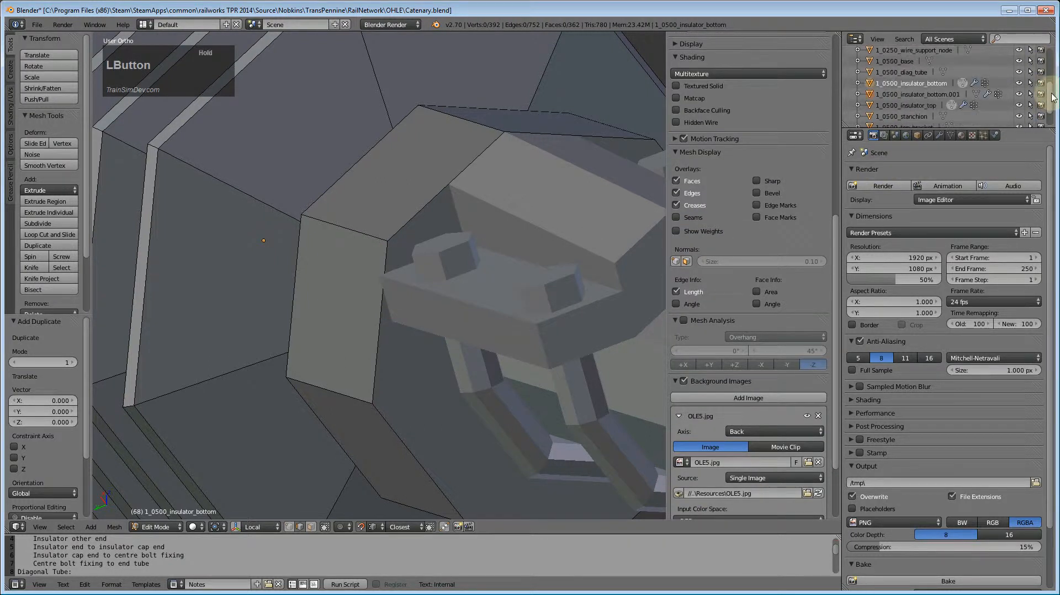
click(937, 88)
shift+right_click(488, 331)
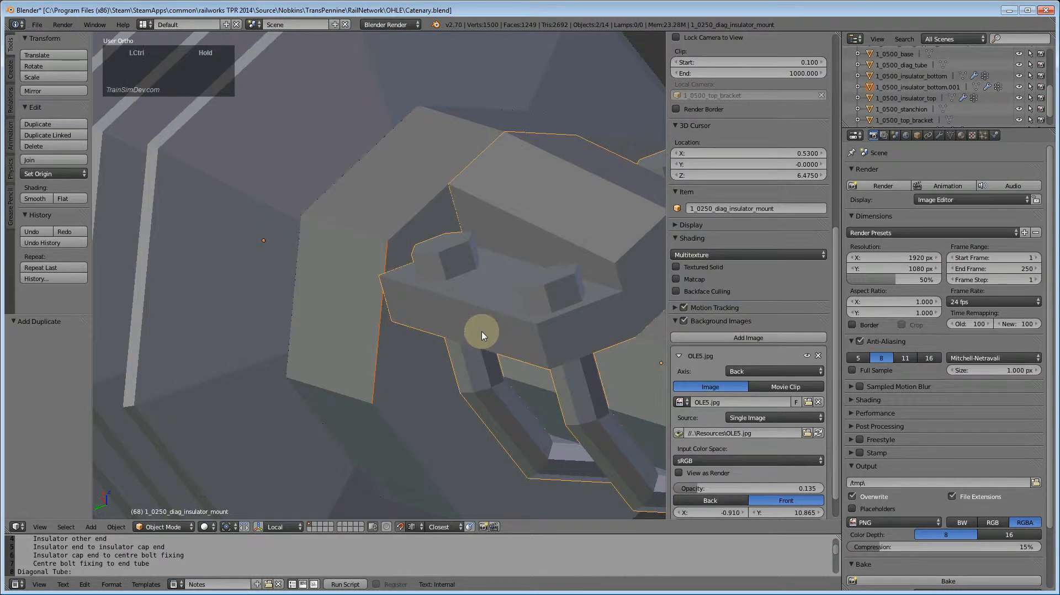
mouse_move(422, 386)
middle_down()
mouse_move(446, 388)
mouse_move(426, 366)
middle_up()
scroll(431, 372, up, 2)
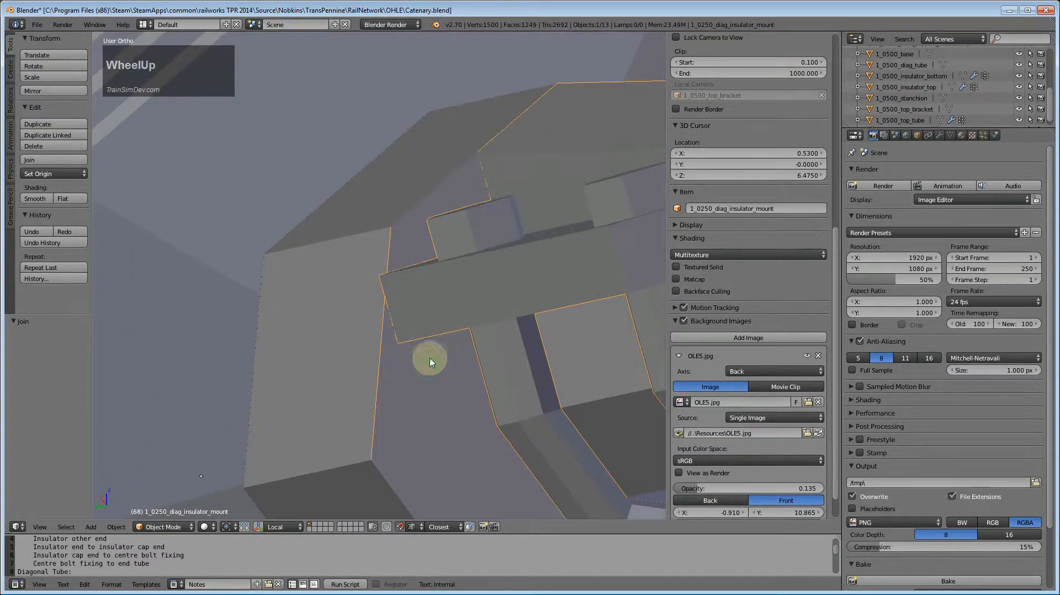
Step: In the mount's mesh, select the flange's upper end edge with the joined rim edge and cut them with Edges X Intersection
key(Tab)
right_click(379, 356)
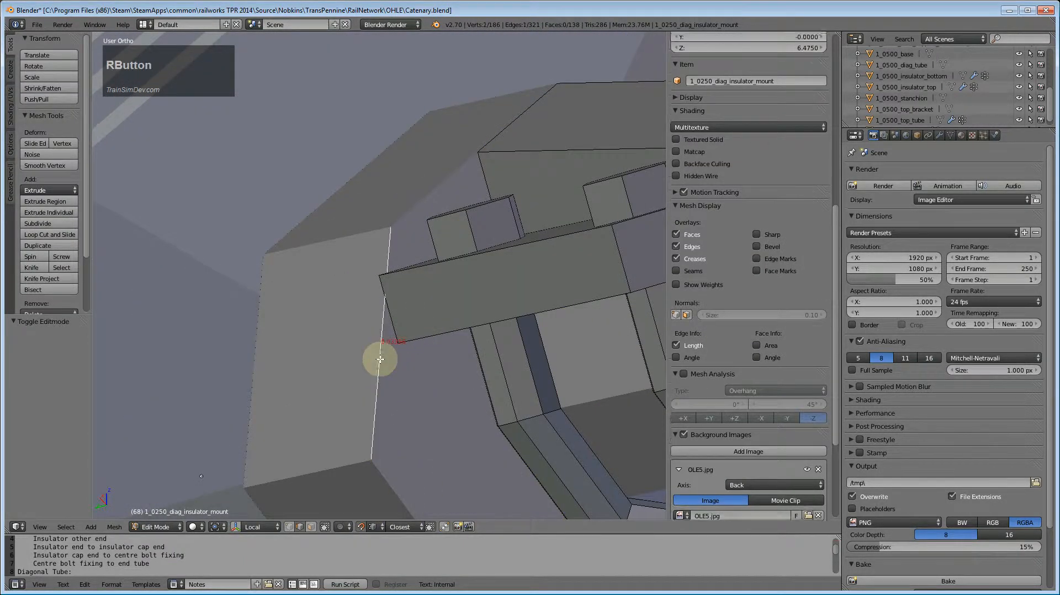
key(a)
key(a)
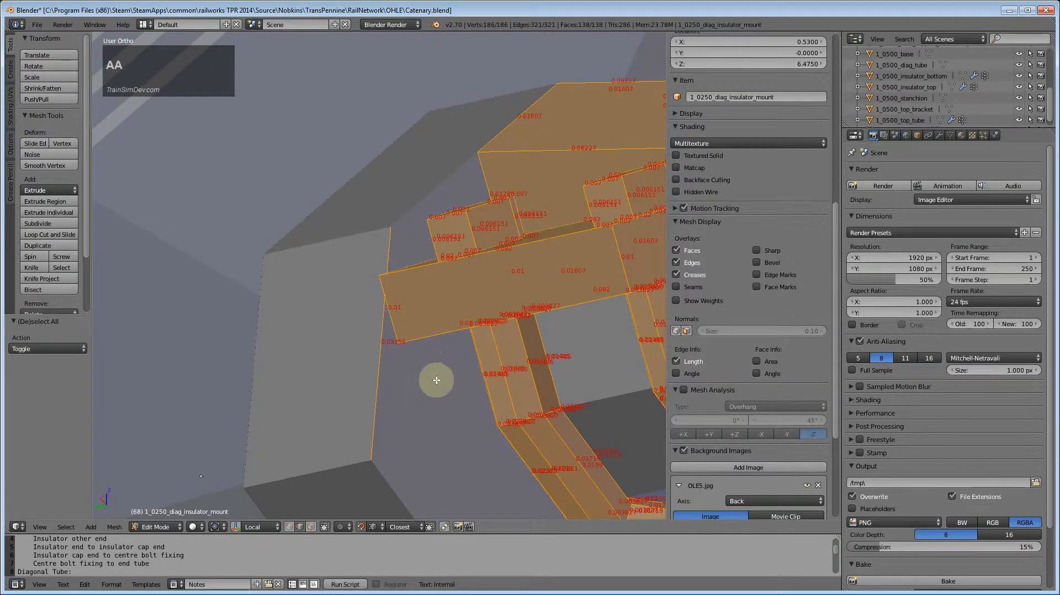
middle_drag(432, 373, 433, 381)
scroll(409, 371, up, 2)
key(a)
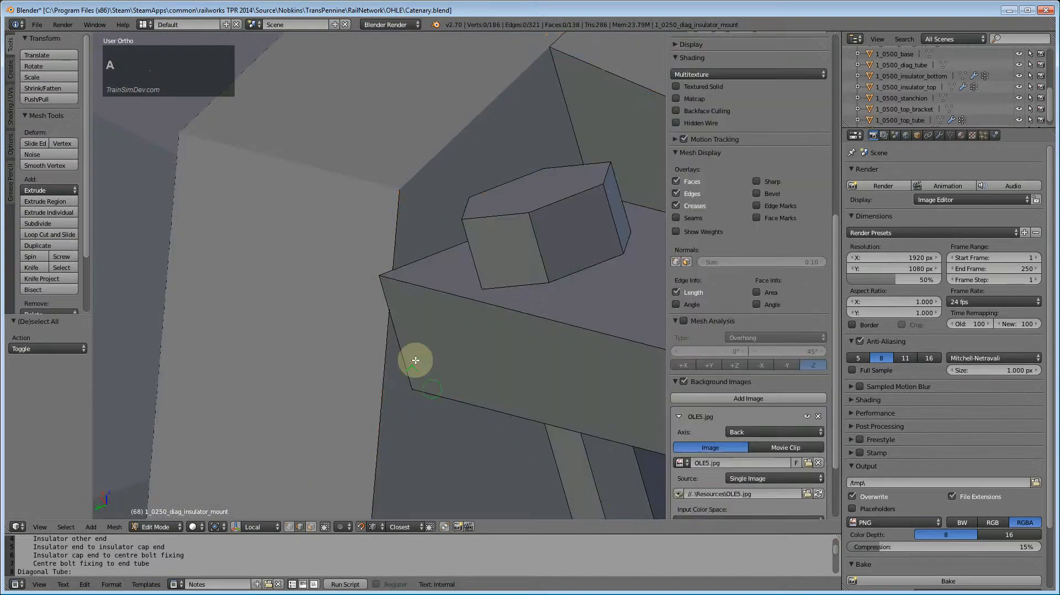
right_click(439, 246)
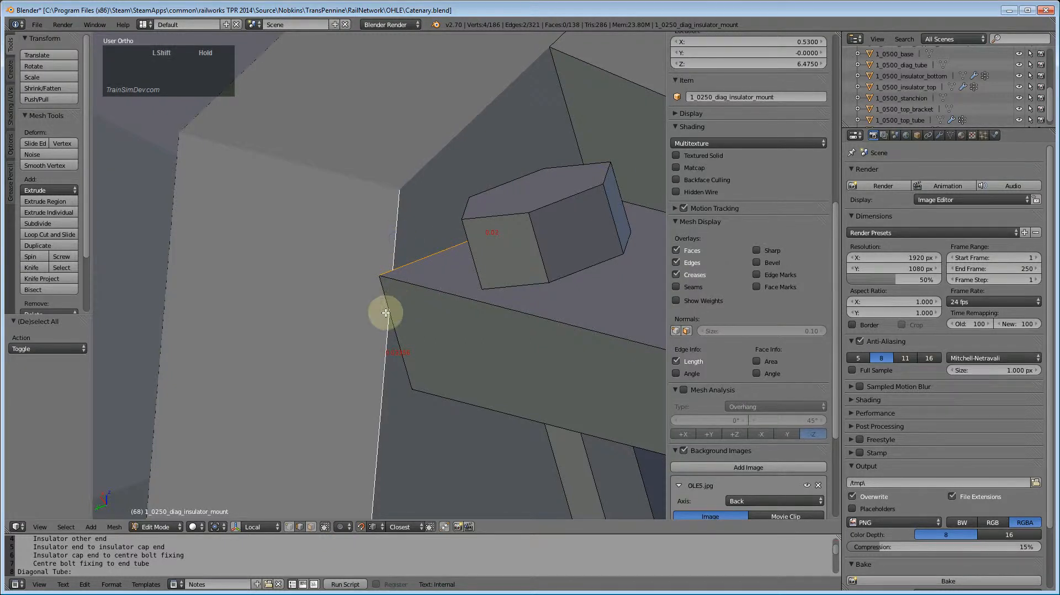
key(w)
click(377, 331)
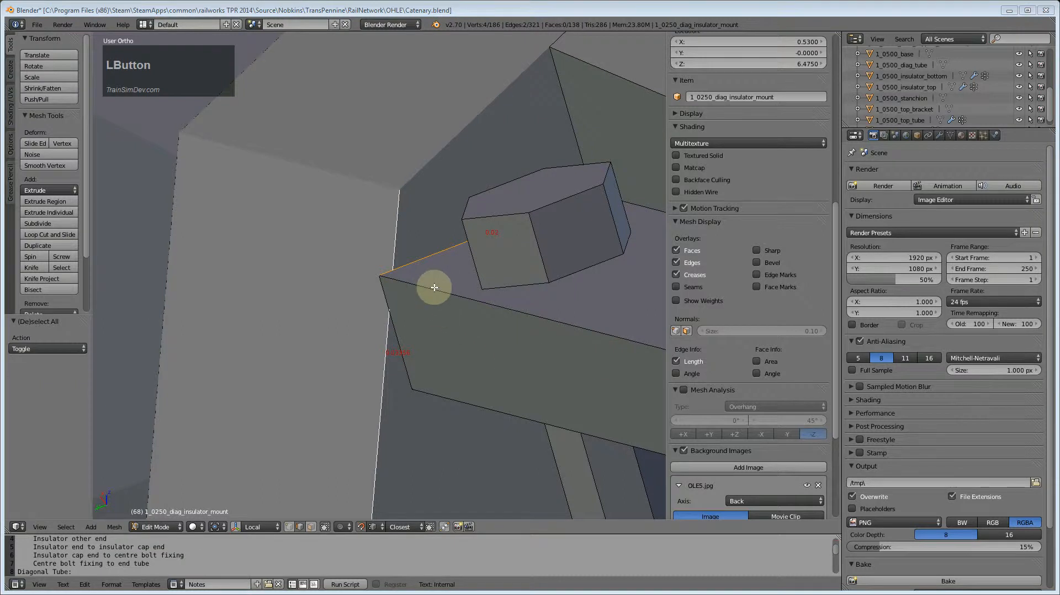
click(433, 33)
key(w)
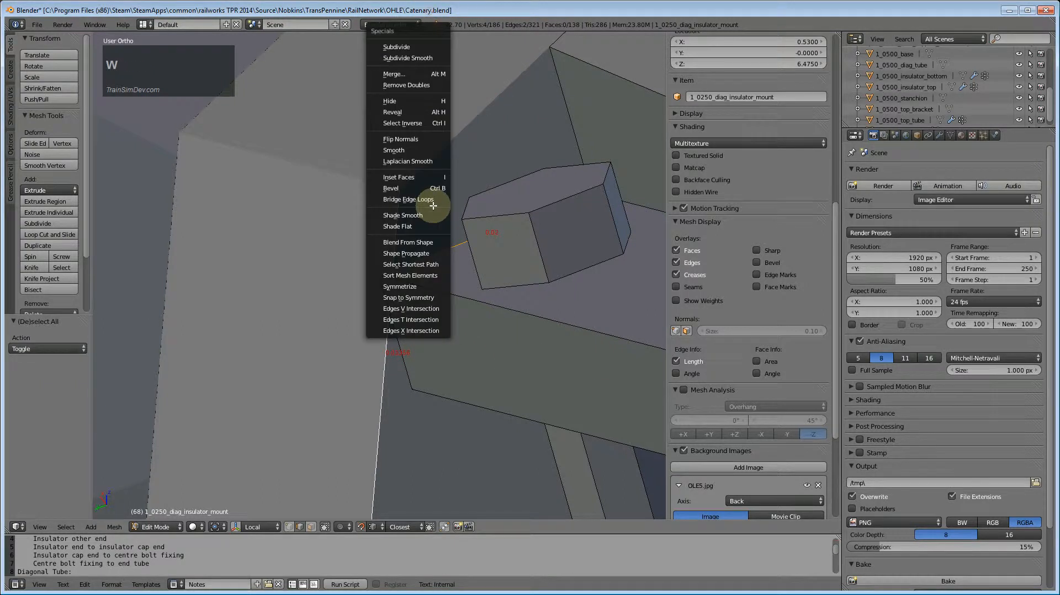
click(409, 331)
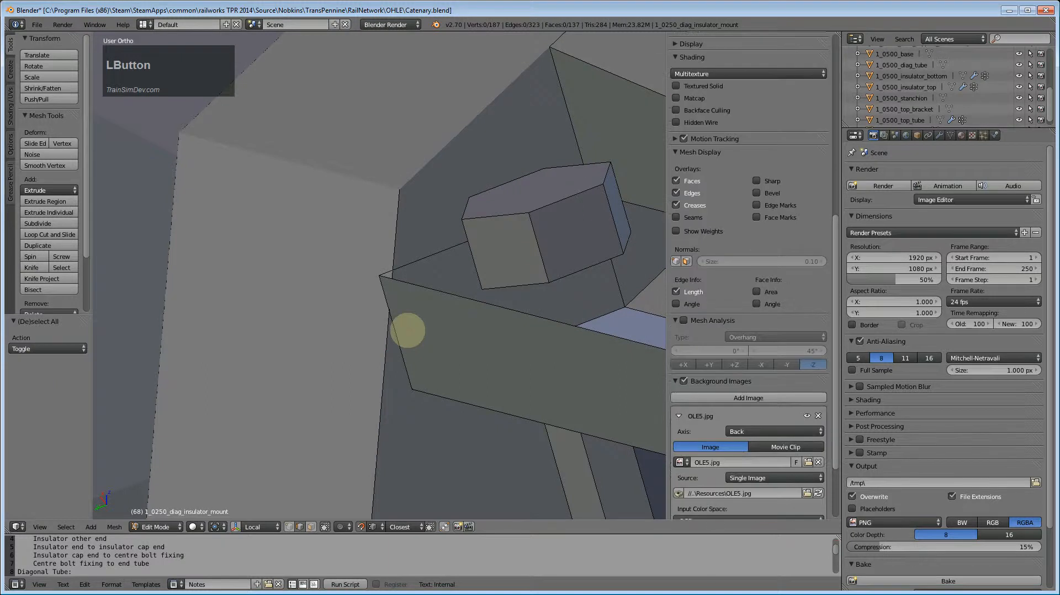
Step: Delete the short stub of the flange's upper edge that projects past the rim edge, removing it as Edges
right_click(419, 265)
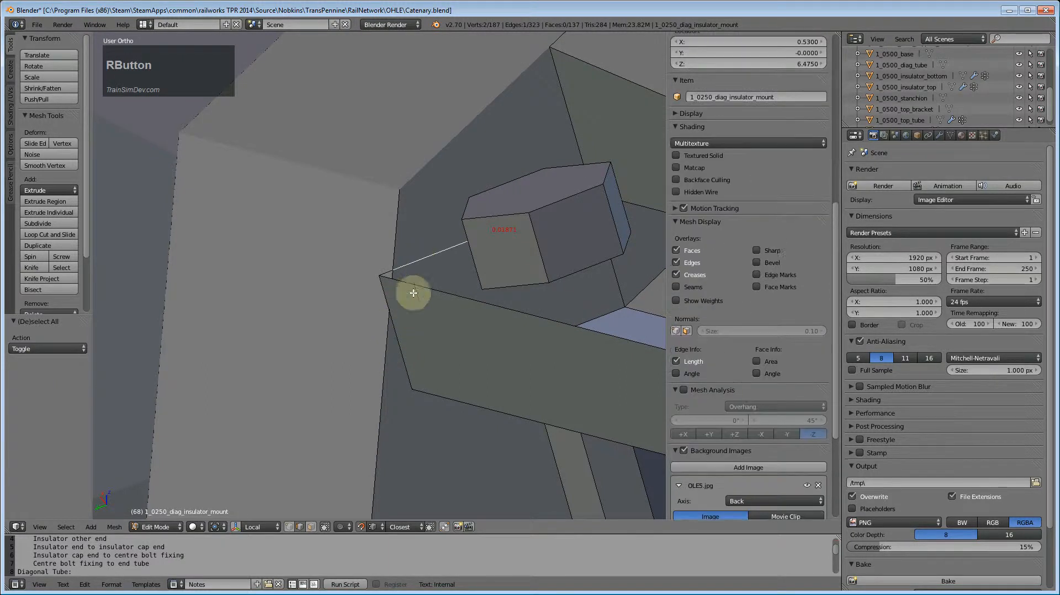
scroll(396, 362, up, 2)
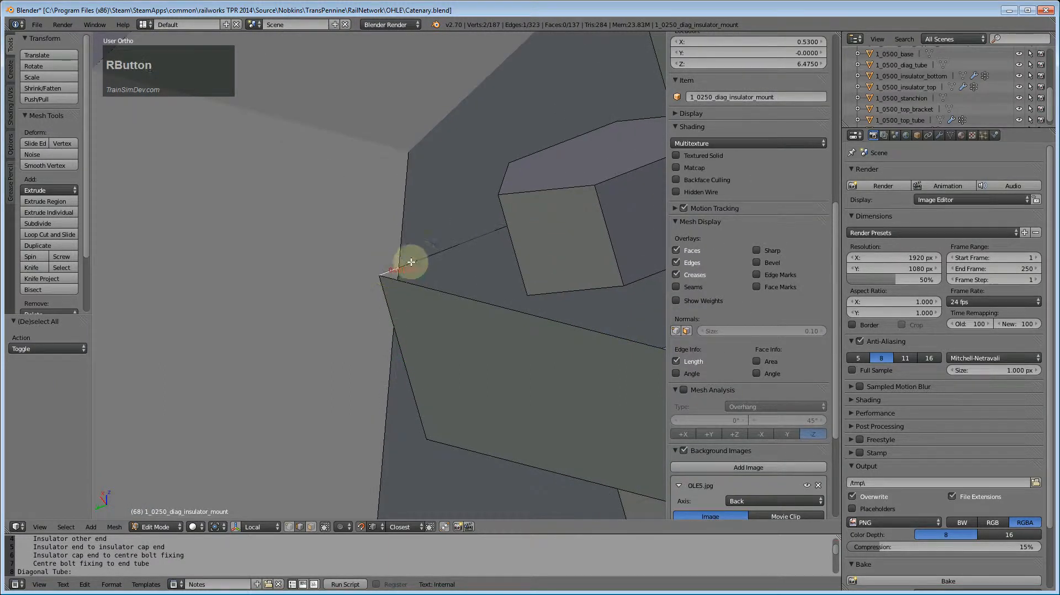
key(x)
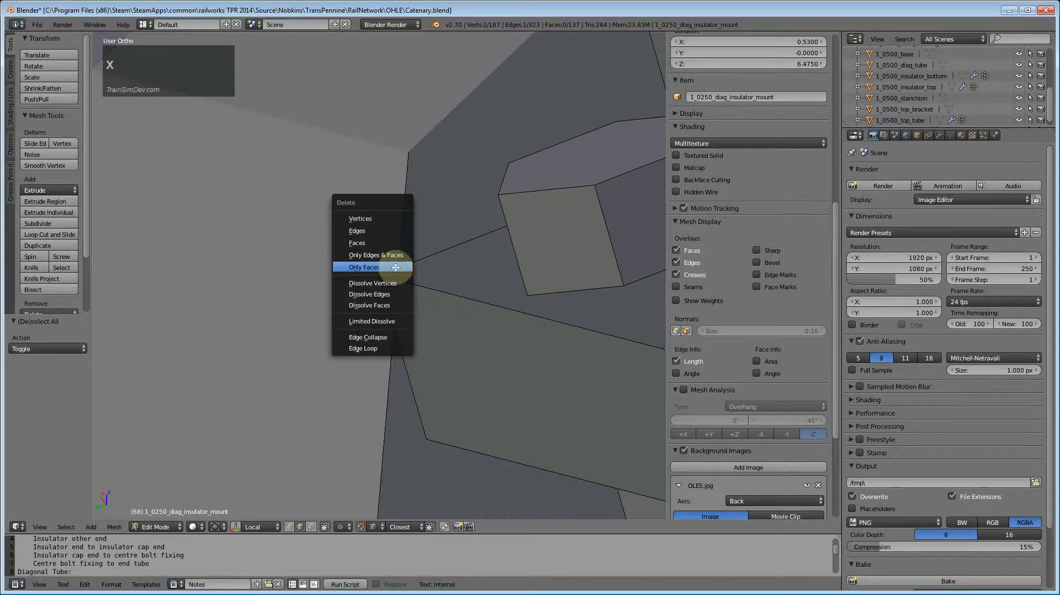
click(381, 230)
Step: Intersect the flange corner's vertical edge with the rim edge and delete the stub projecting past the crossing
right_click(380, 284)
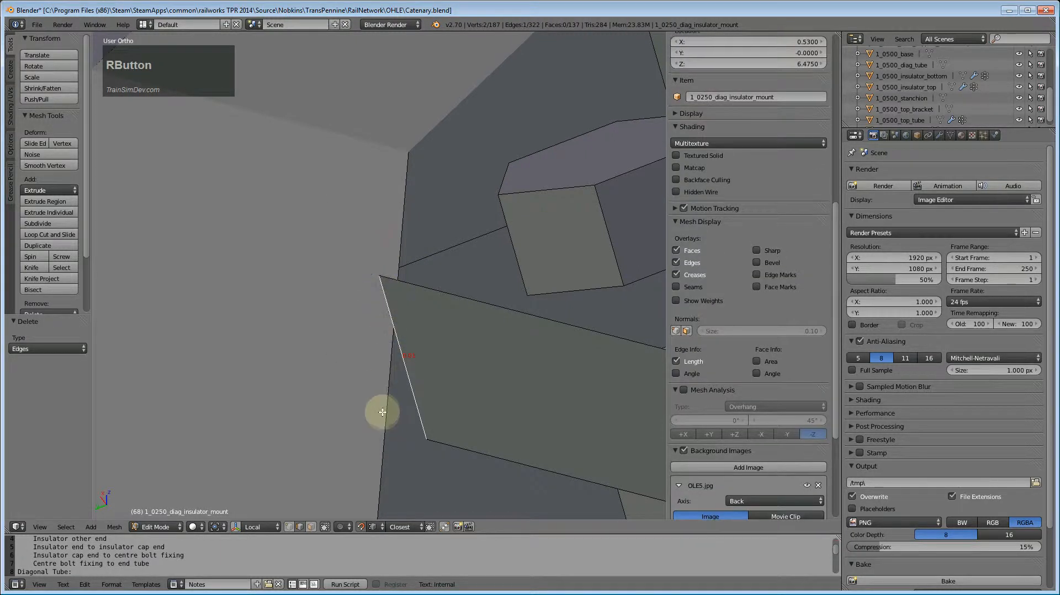
key(w)
click(381, 428)
right_click(392, 313)
key(x)
click(374, 313)
Step: Examine the flange corner from several angles, checking how it sits against the insulator cap's rim
scroll(386, 285, up, 1)
middle_drag(403, 309, 490, 381)
scroll(449, 386, down, 5)
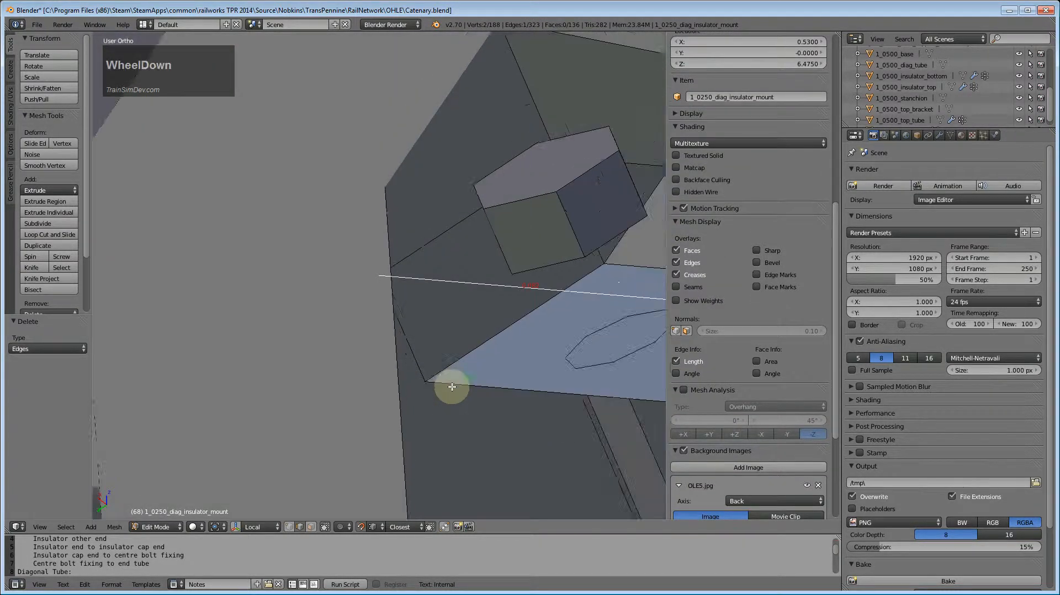
middle_drag(480, 424, 769, 331)
scroll(419, 375, up, 4)
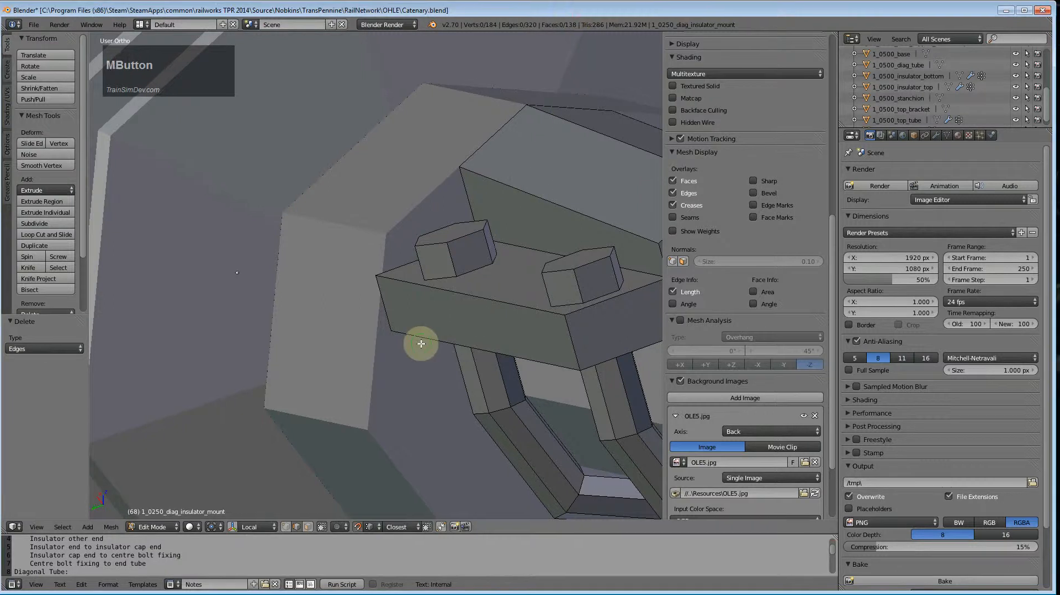
mouse_move(421, 343)
middle_down()
mouse_move(428, 333)
mouse_move(397, 331)
mouse_move(419, 345)
mouse_move(417, 362)
middle_up()
scroll(424, 350, up, 2)
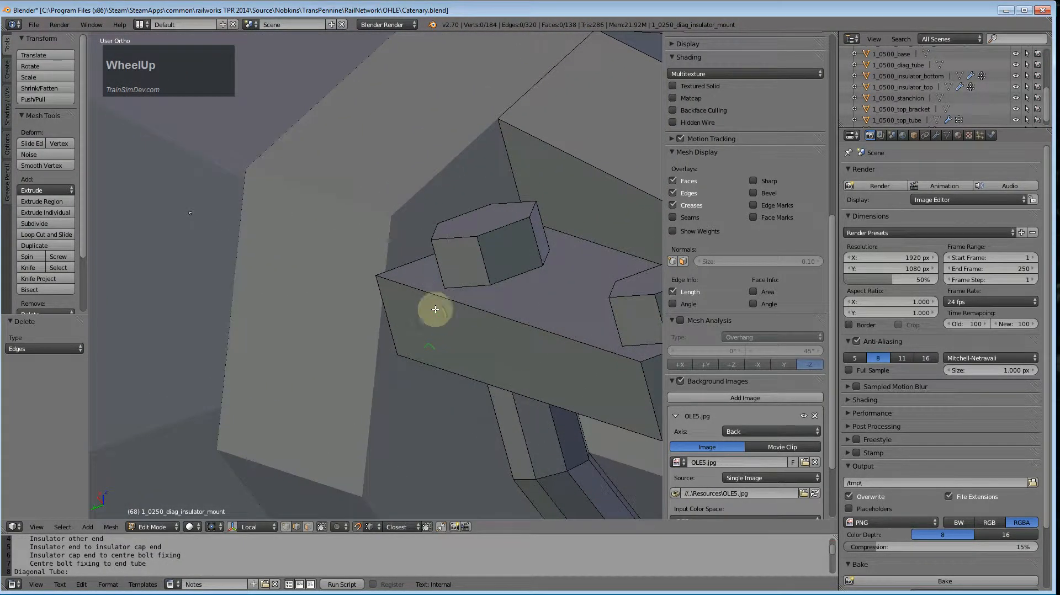
scroll(435, 310, down, 2)
scroll(485, 318, down, 1)
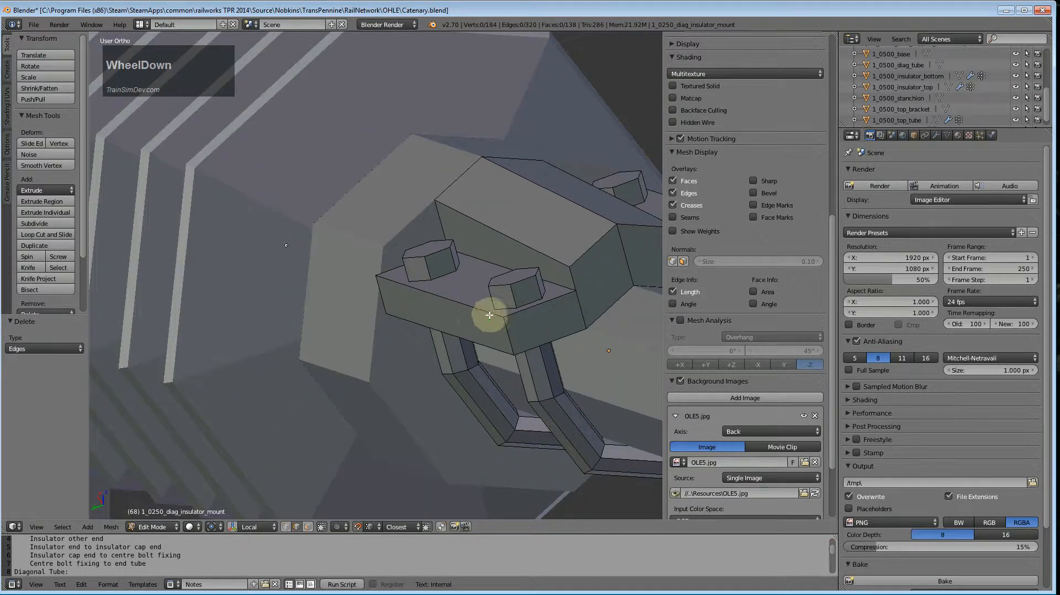
Step: Select the rear bolt flange's upper face together with the base edge loops of both its bolt heads
key(ctrl+KP_1)
scroll(526, 284, down, 1)
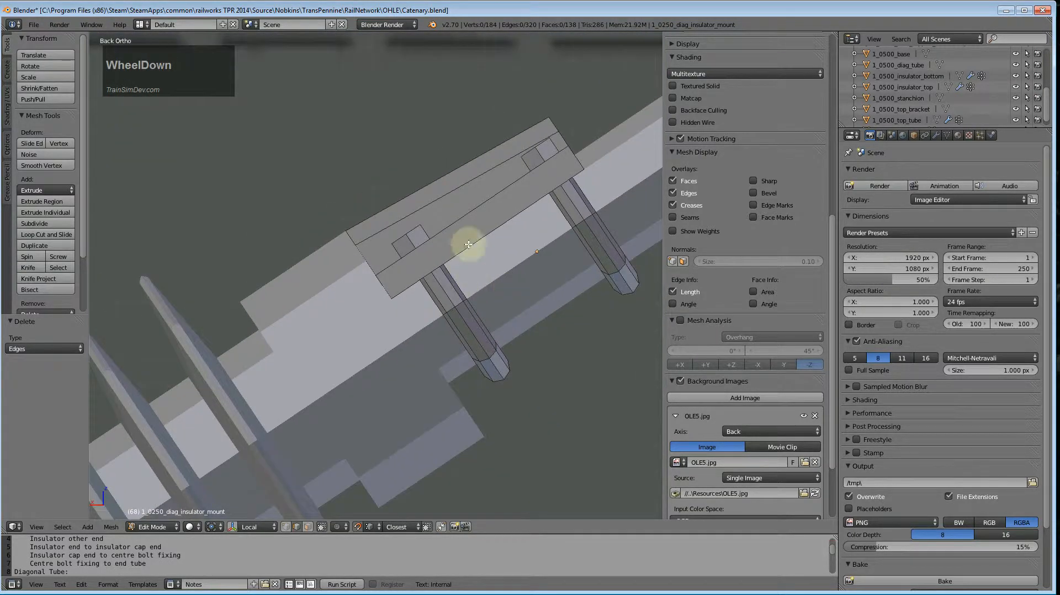
right_click(461, 219)
middle_drag(473, 254, 456, 331)
shift+right_click(393, 253)
shift+right_click(498, 195)
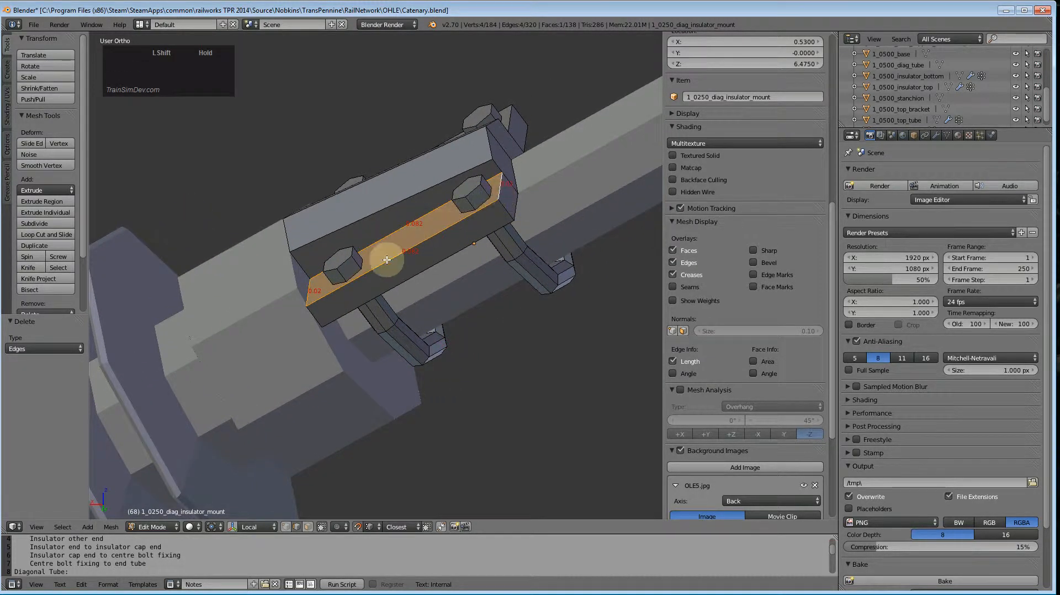
alt+right_click(355, 274)
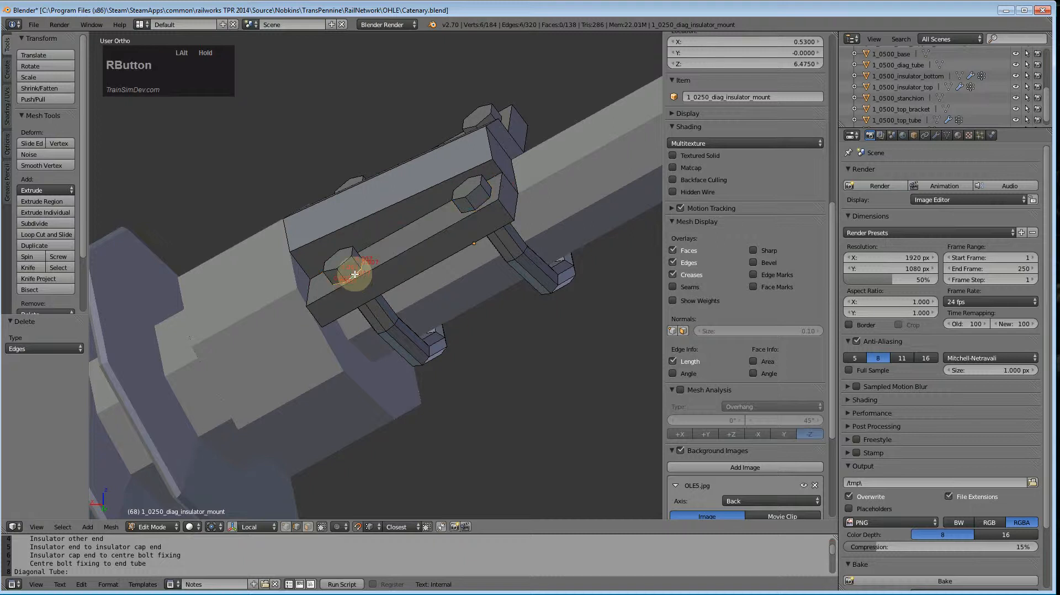
key(ctrl+z)
alt+shift+right_click(352, 276)
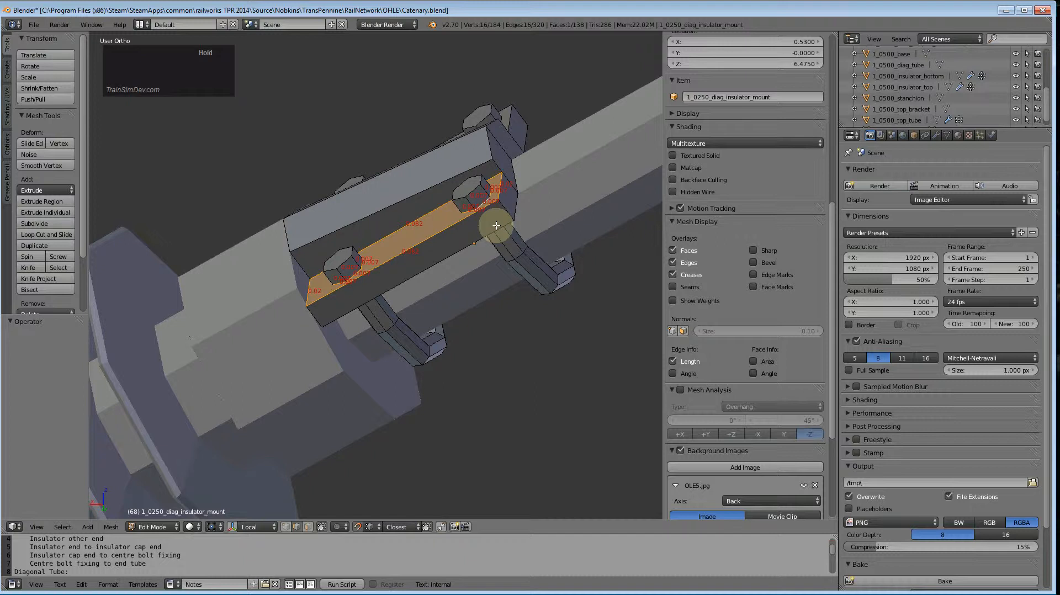
Step: Try to move the selected flange face and bolt head bases along their local Y axis from behind and from an angled view
key(ctrl+KP_End)
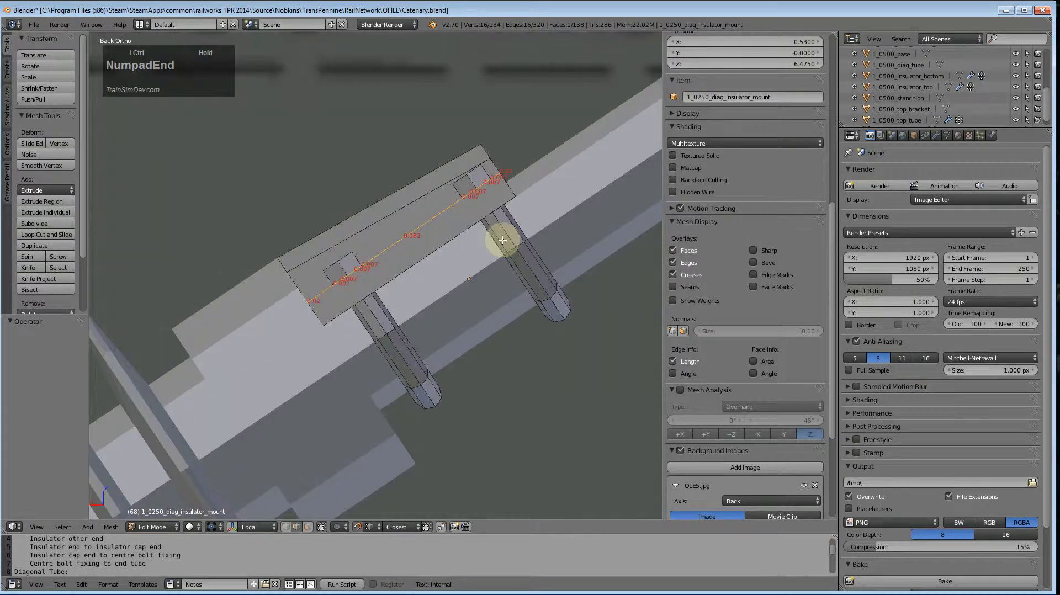
key(g)
key(y)
key(y)
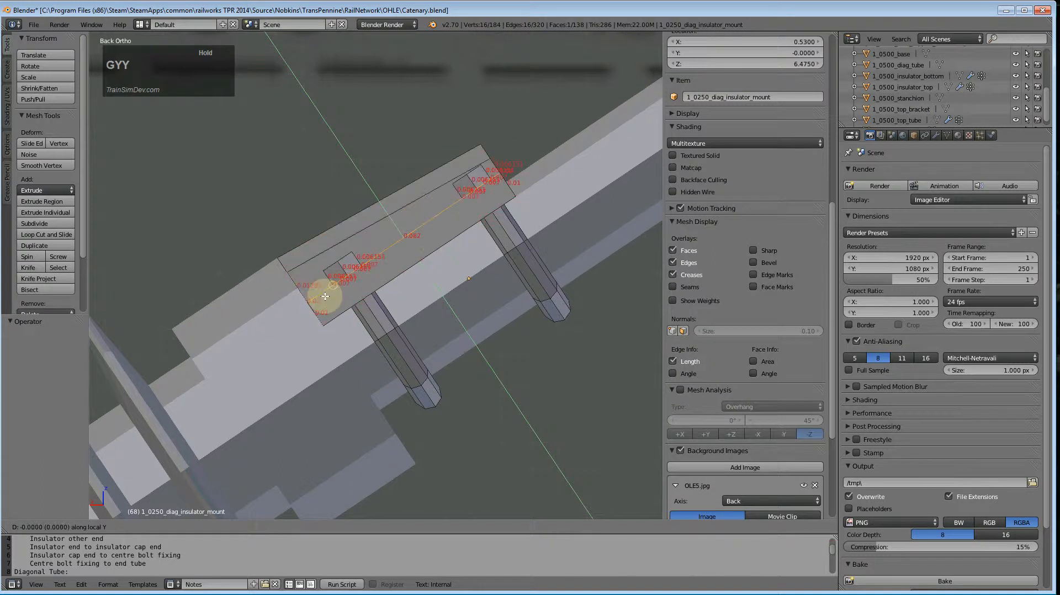
click(512, 178)
middle_drag(484, 231, 391, 327)
scroll(391, 327, up, 1)
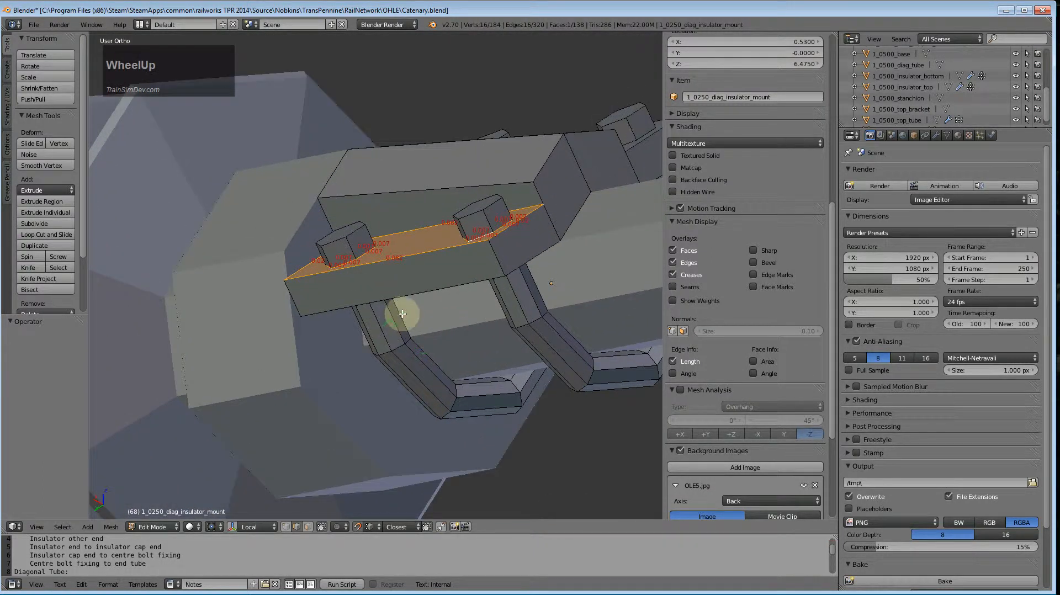
key(g)
key(y)
key(y)
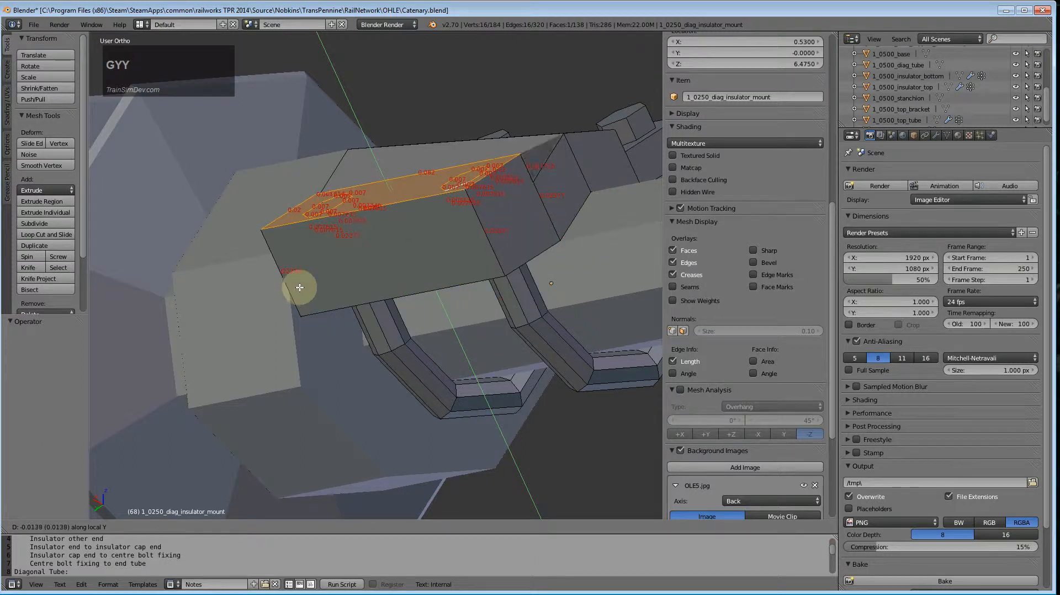
key(Escape)
Step: Choose the snap element with Closest as snap target, and retry moving the flange face and bolt bases along local Y
click(402, 527)
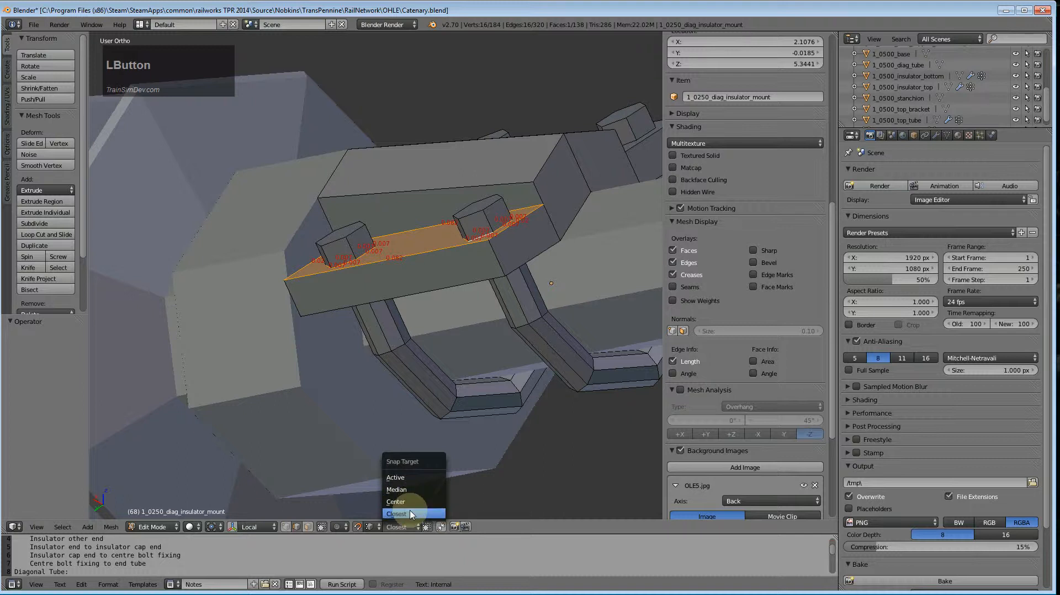
click(408, 513)
click(376, 527)
click(389, 489)
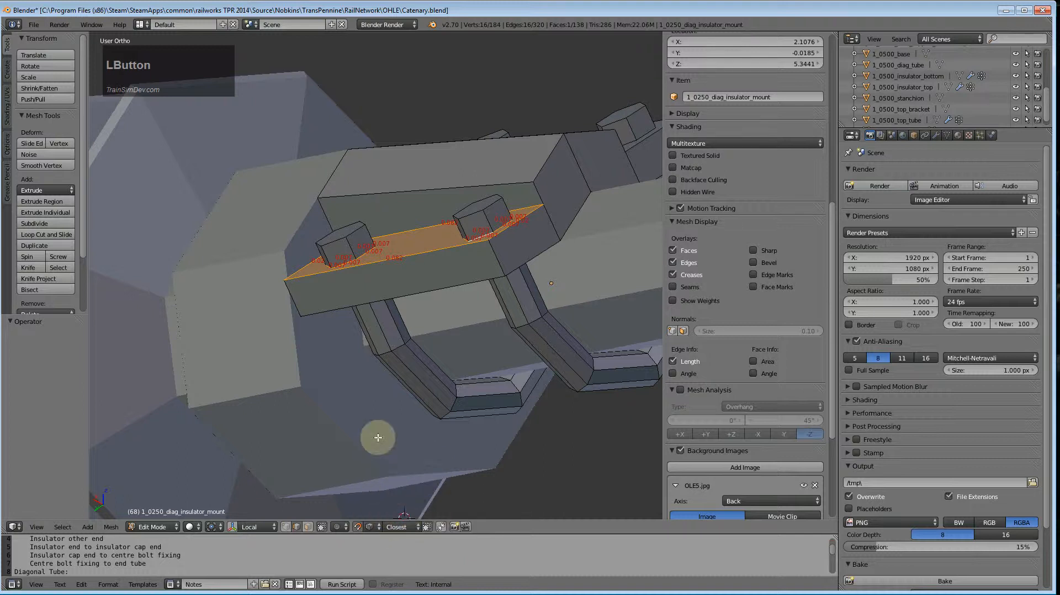
key(g)
key(y)
key(y)
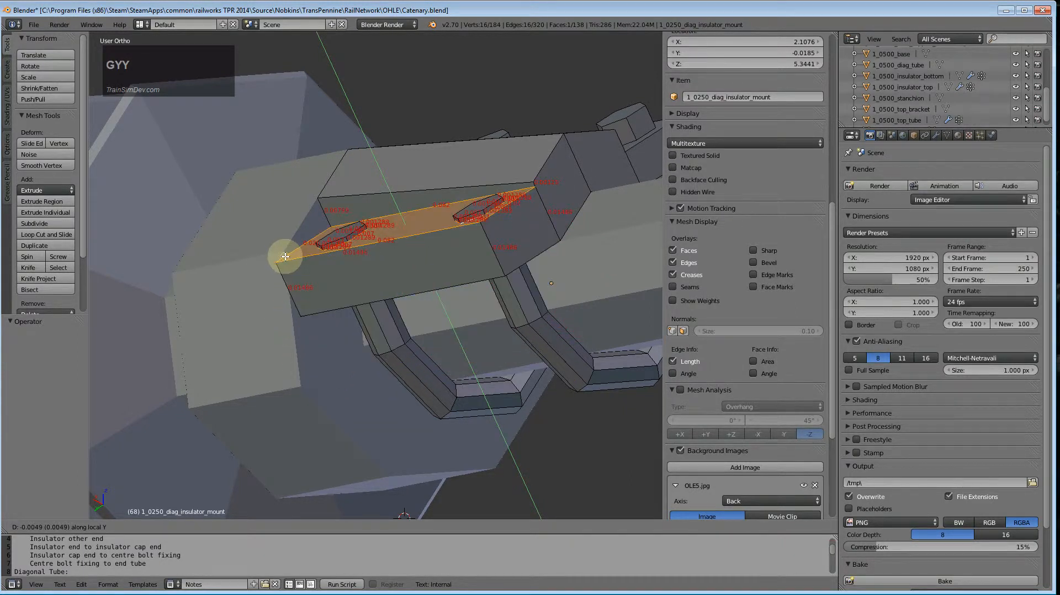
key(Escape)
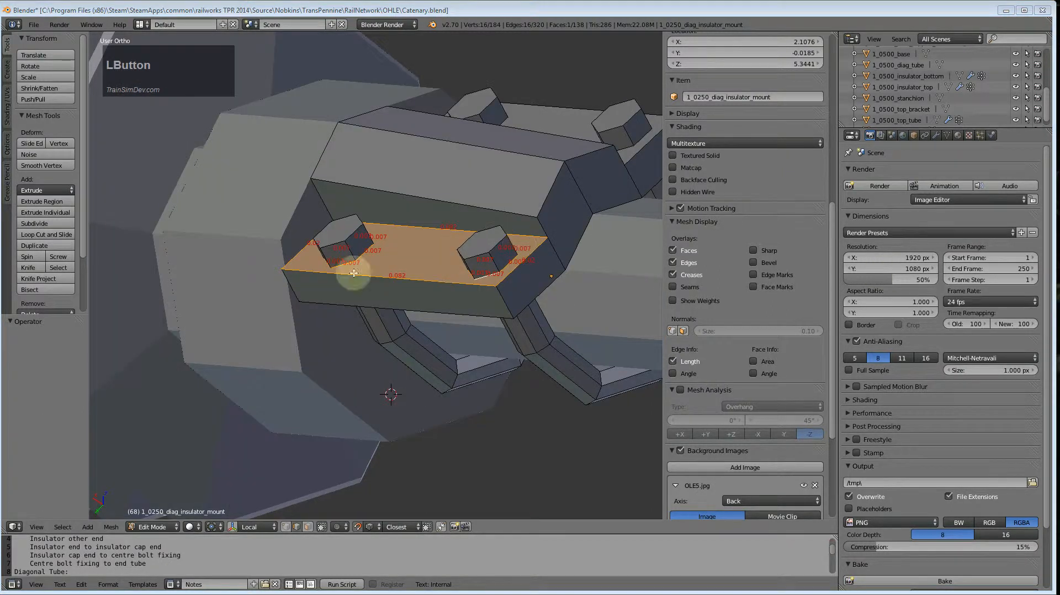
Step: Leave the clamp mount's mesh and select the insulator cap's rim edge beside the flange corner in 1_0500_insulator_bottom
key(a)
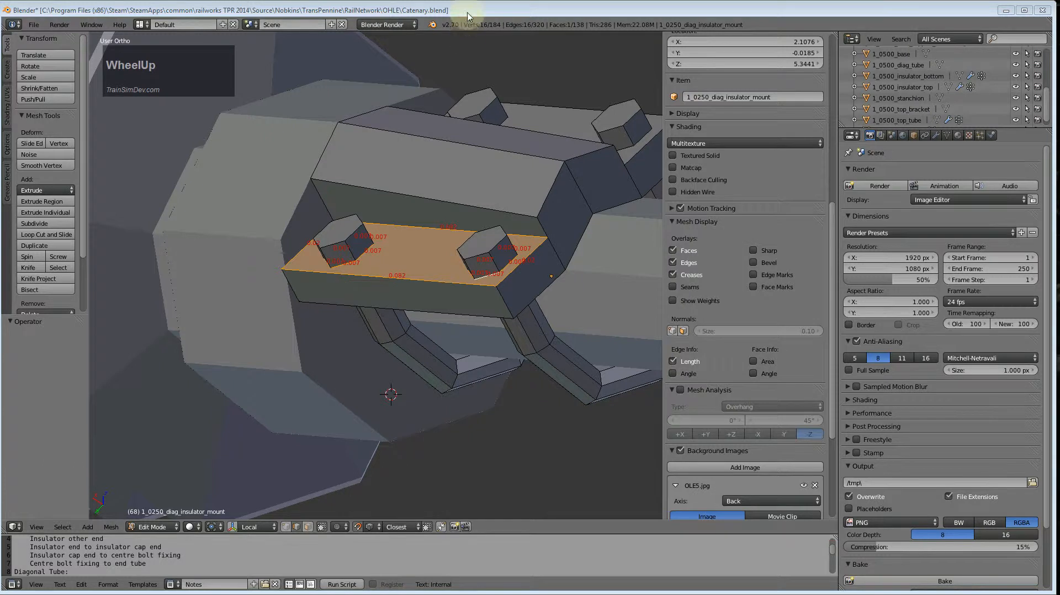
scroll(339, 319, up, 3)
right_click(253, 315)
key(Tab)
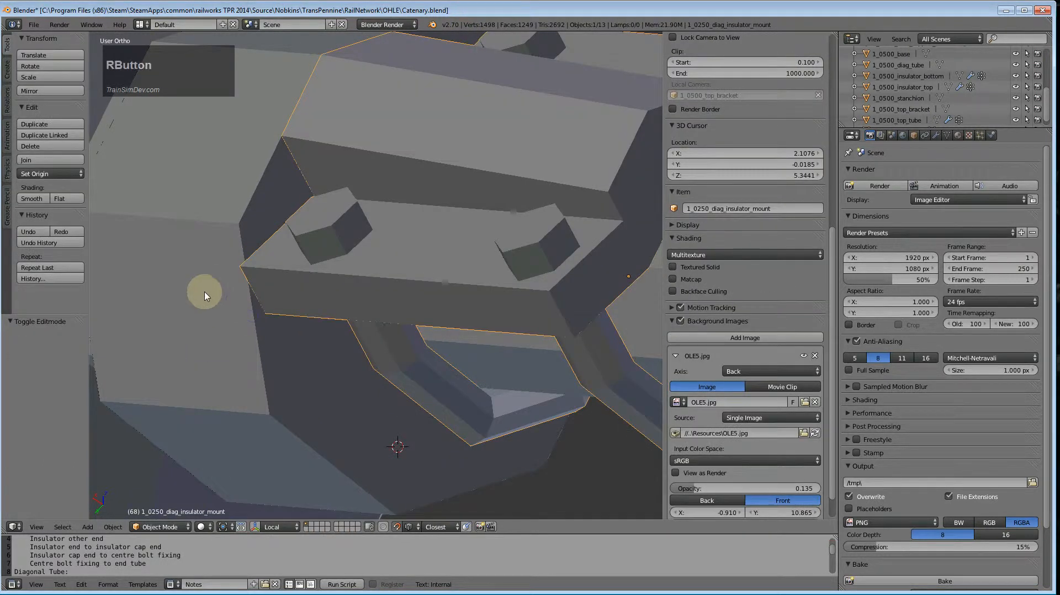
right_click(204, 296)
key(Tab)
right_click(262, 343)
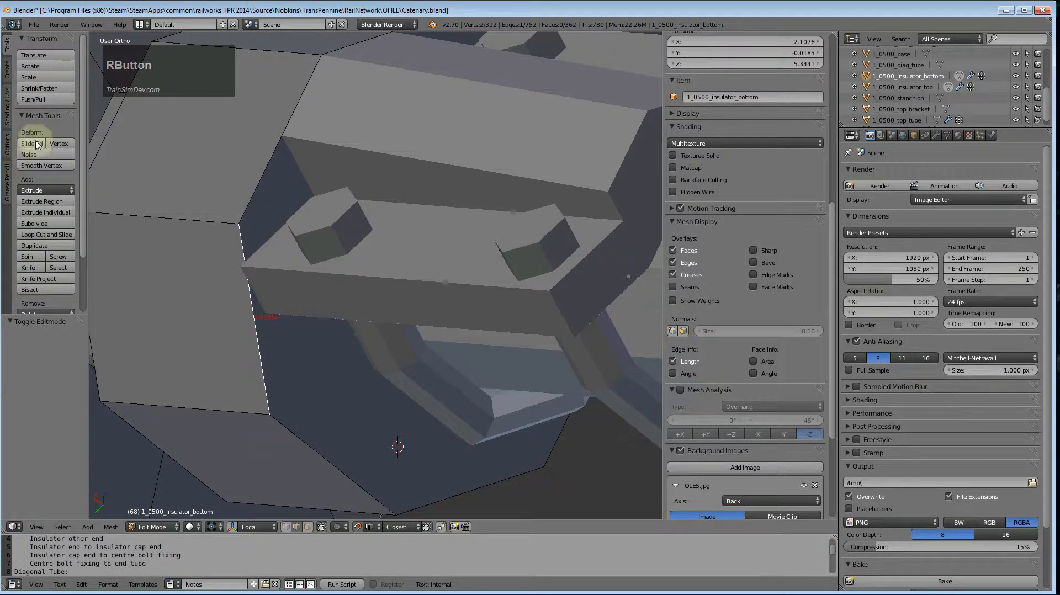
Step: Duplicate the selected rim edge in place and separate the copy from the insulator into its own object
click(41, 245)
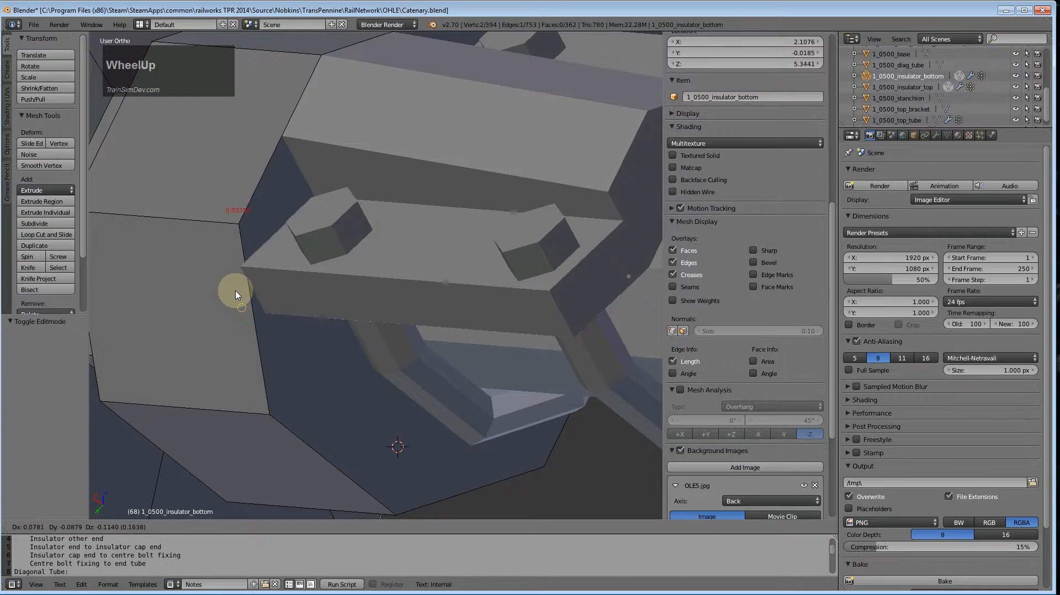
key(Escape)
key(p)
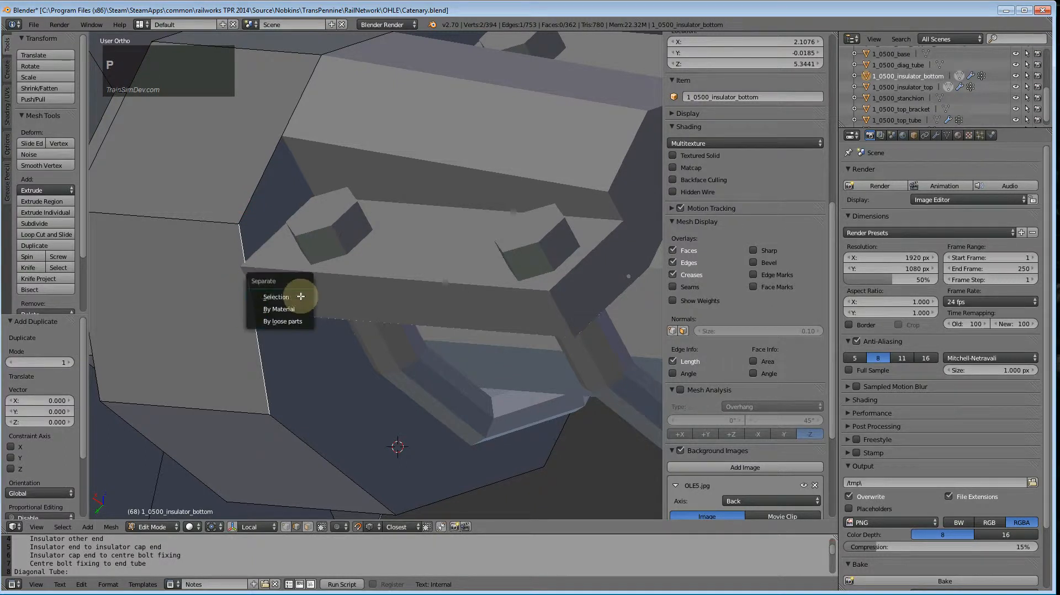
click(300, 296)
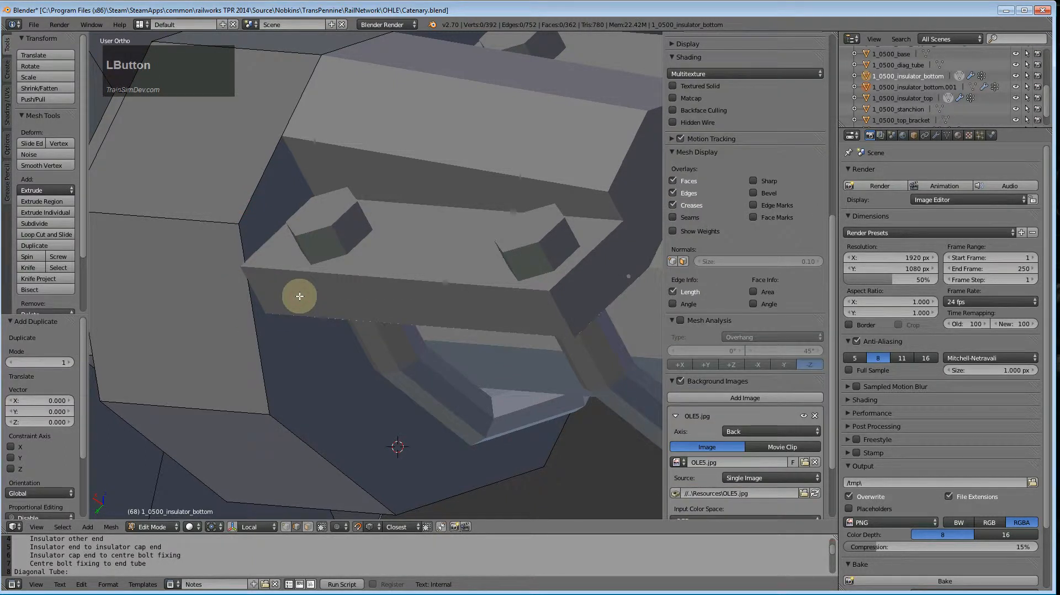
Step: Join the separated rim edge into 1_0250_diag_insulator_mount and open the mount's mesh for editing
key(Tab)
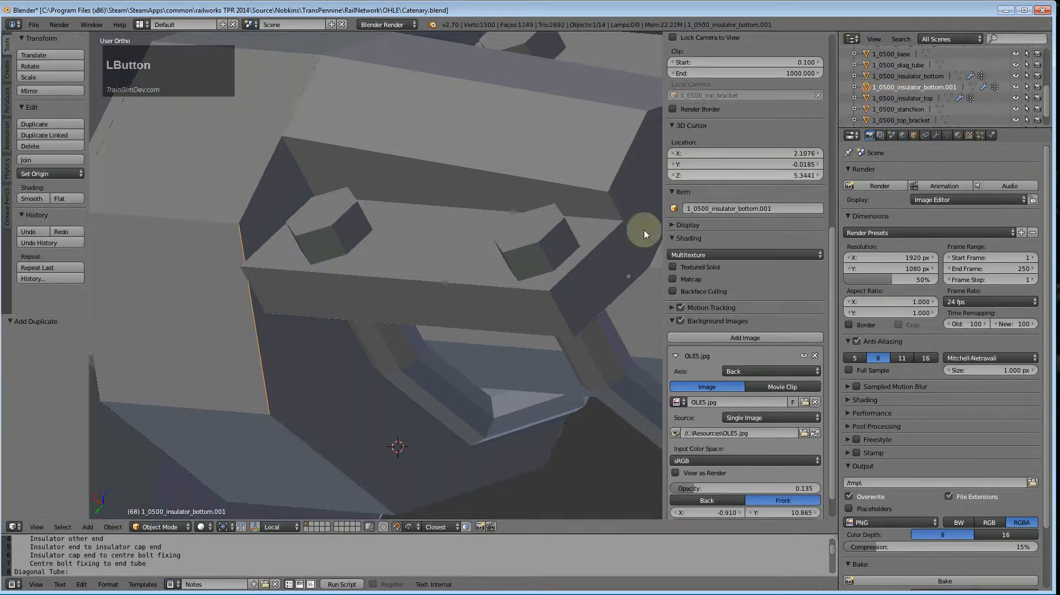
right_click(483, 281)
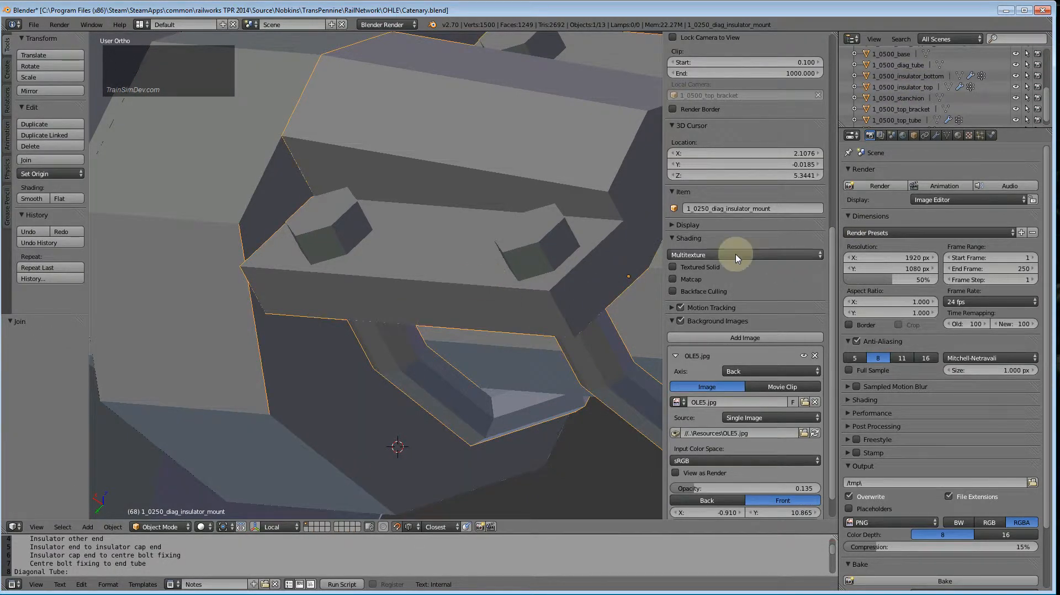
key(Tab)
Step: Intersect the flange's short end edge with the joined rim edge to create a vertex at their crossing
scroll(267, 302, up, 1)
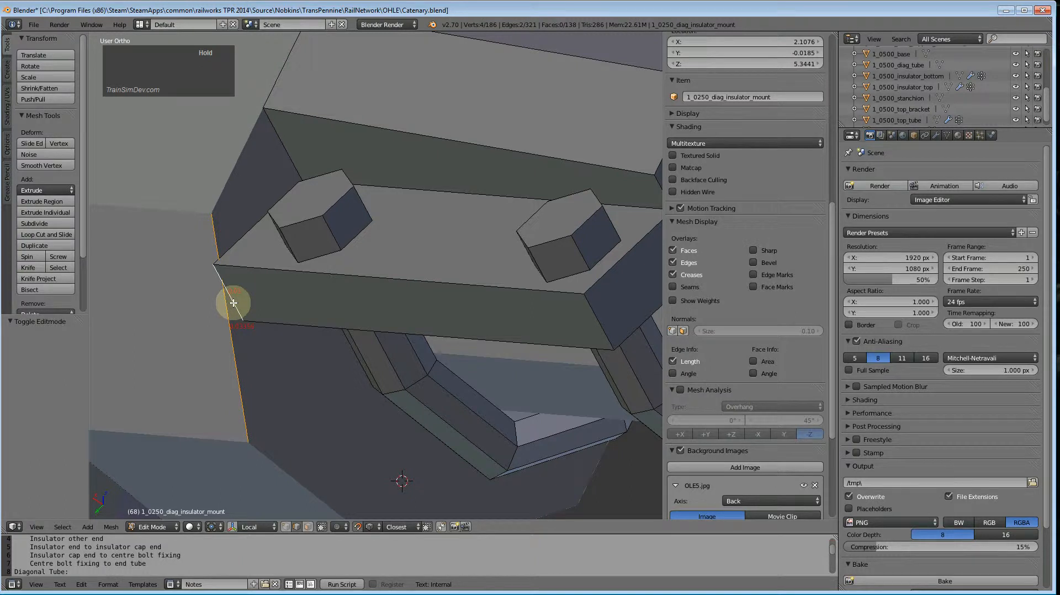
key(w)
click(218, 320)
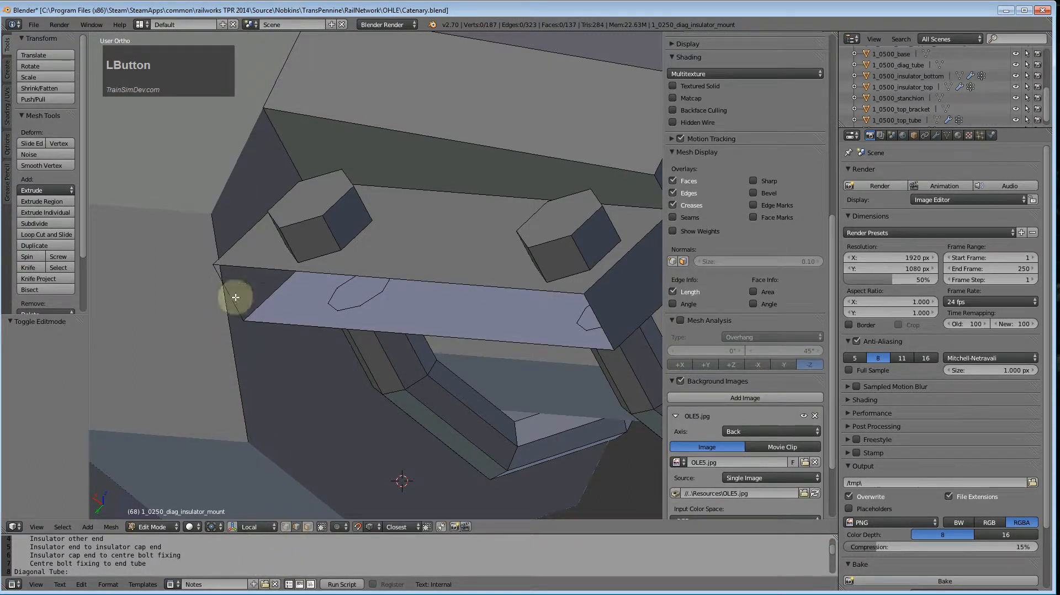
Step: Delete the two leftover rim edge pieces above and below the crossing vertex on the flange's end edge
right_click(228, 281)
click(286, 526)
right_click(221, 281)
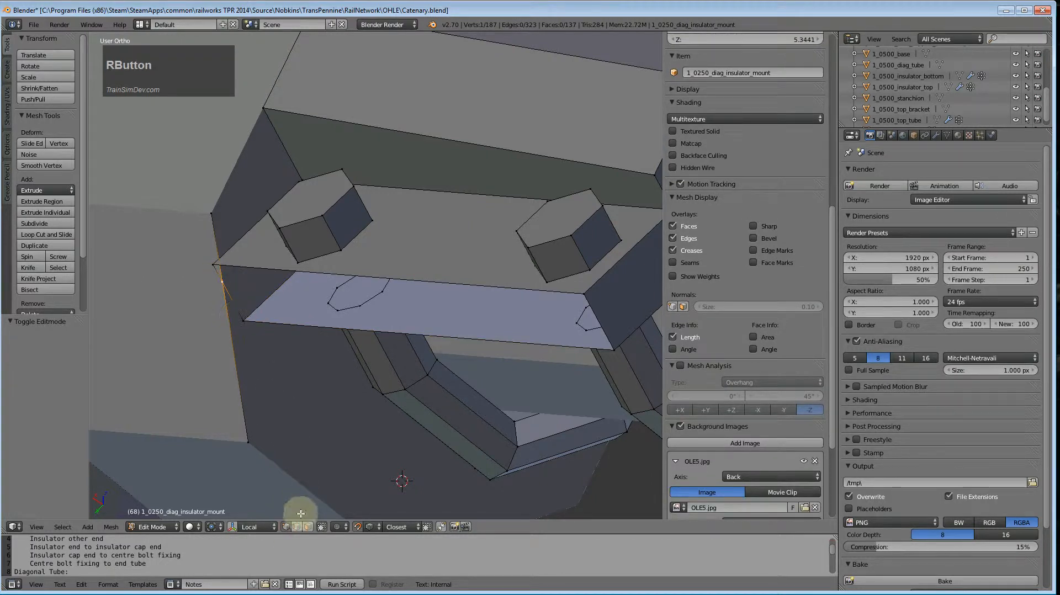
shift+right_click(209, 227)
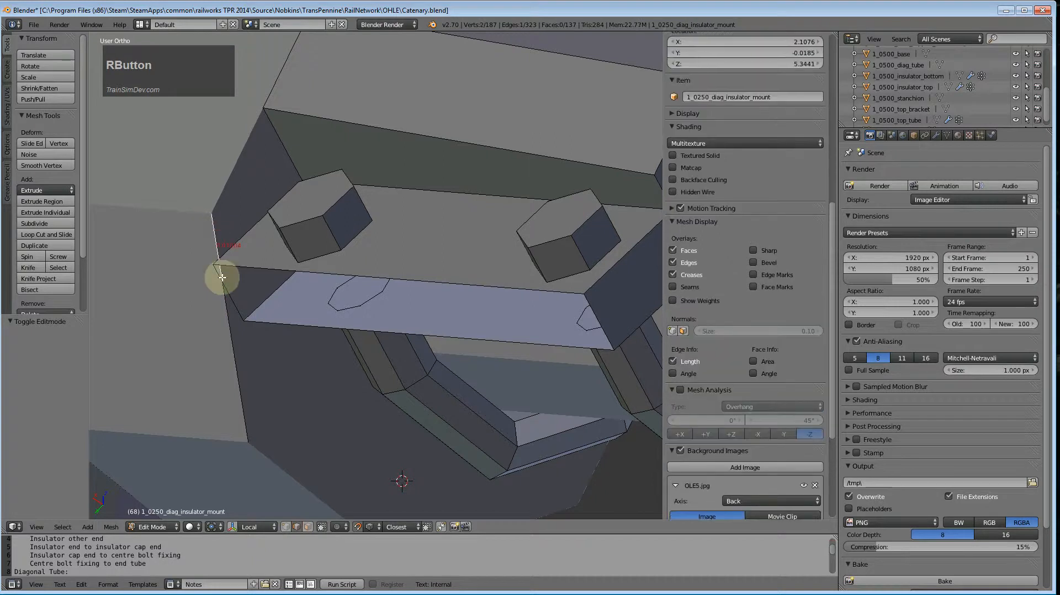
key(x)
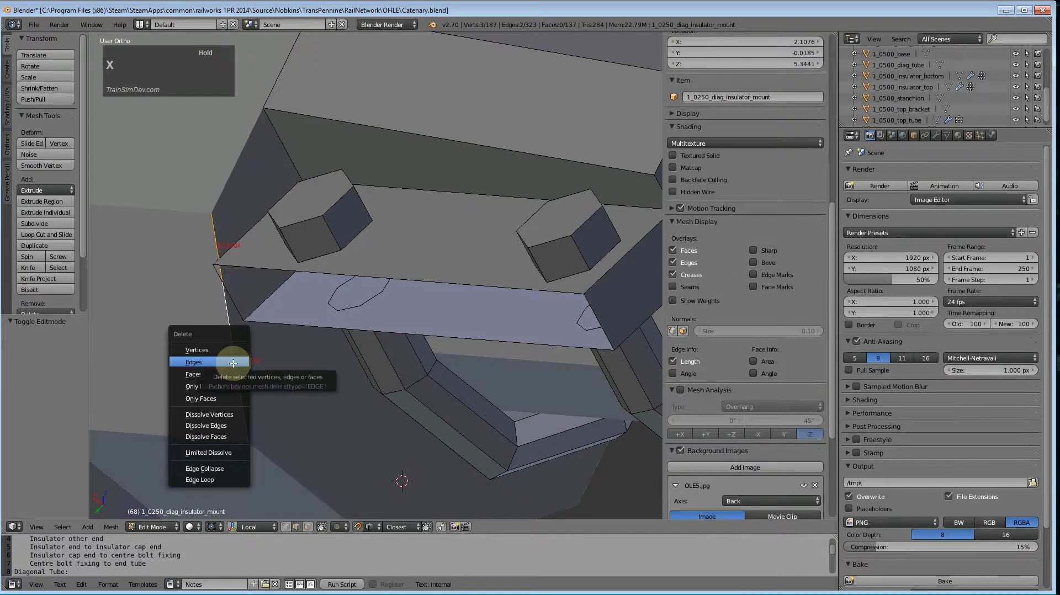
click(236, 362)
Step: Pick out the crossing vertex and the flange's upper corner vertices in turn, checking their positions from behind and at an angle
click(287, 526)
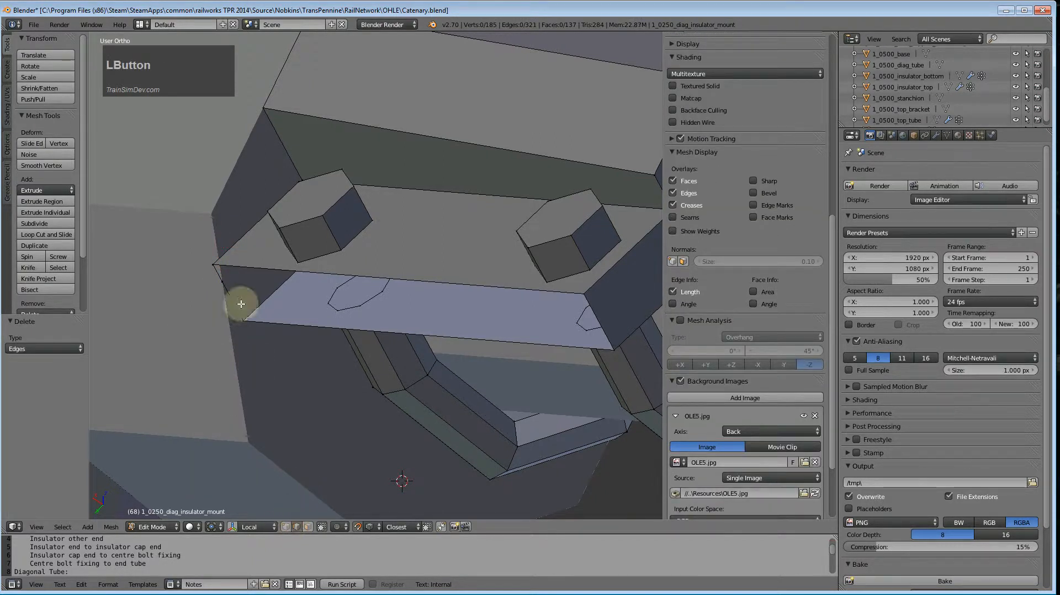
right_click(228, 279)
click(286, 526)
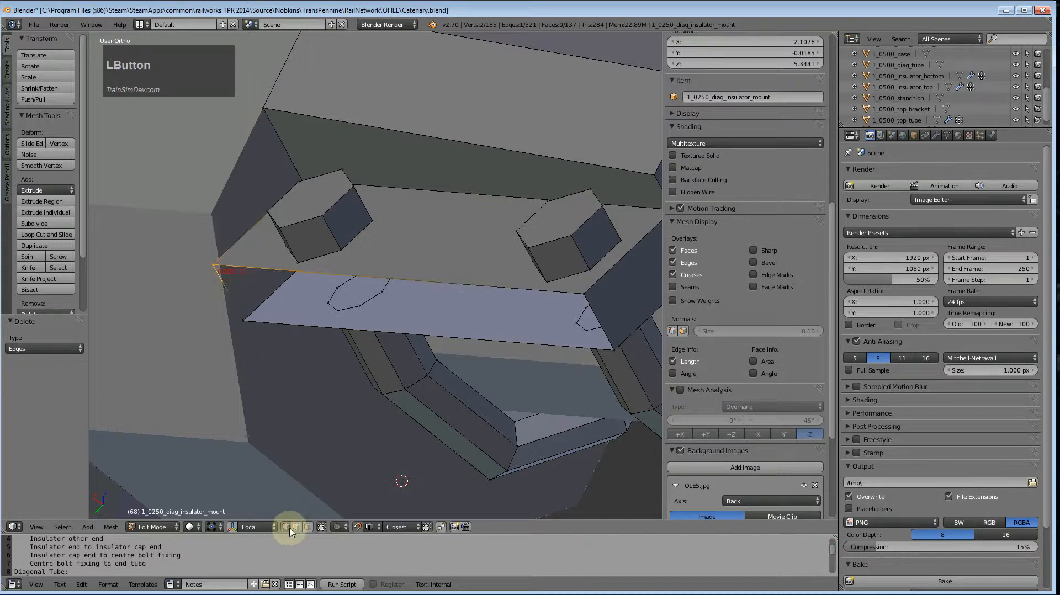
right_click(223, 283)
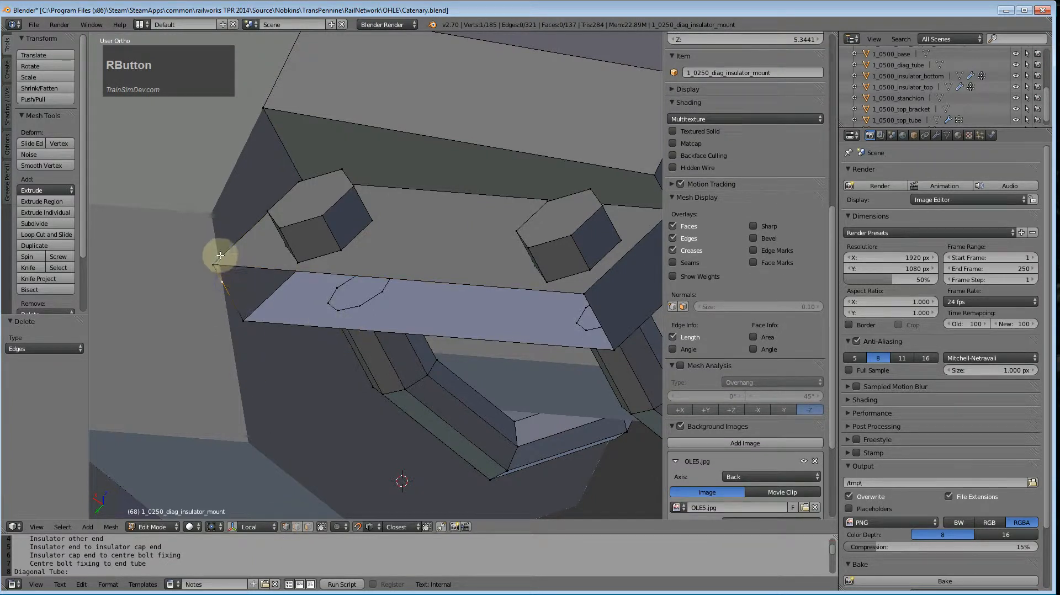
scroll(355, 343, down, 2)
key(ctrl+KP_1)
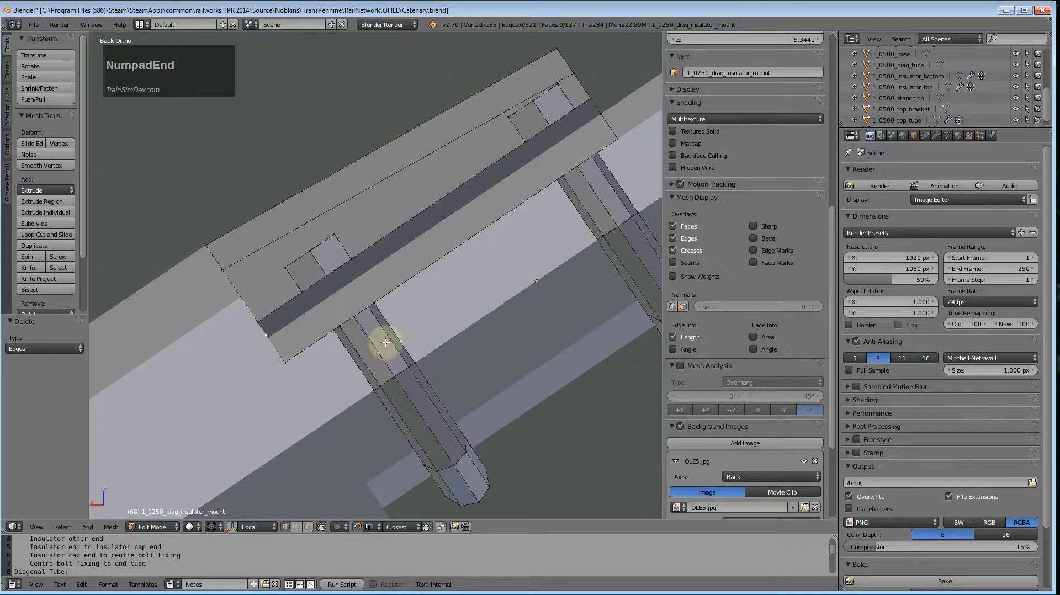
scroll(430, 318, up, 2)
middle_drag(438, 291, 243, 317)
right_click(224, 315)
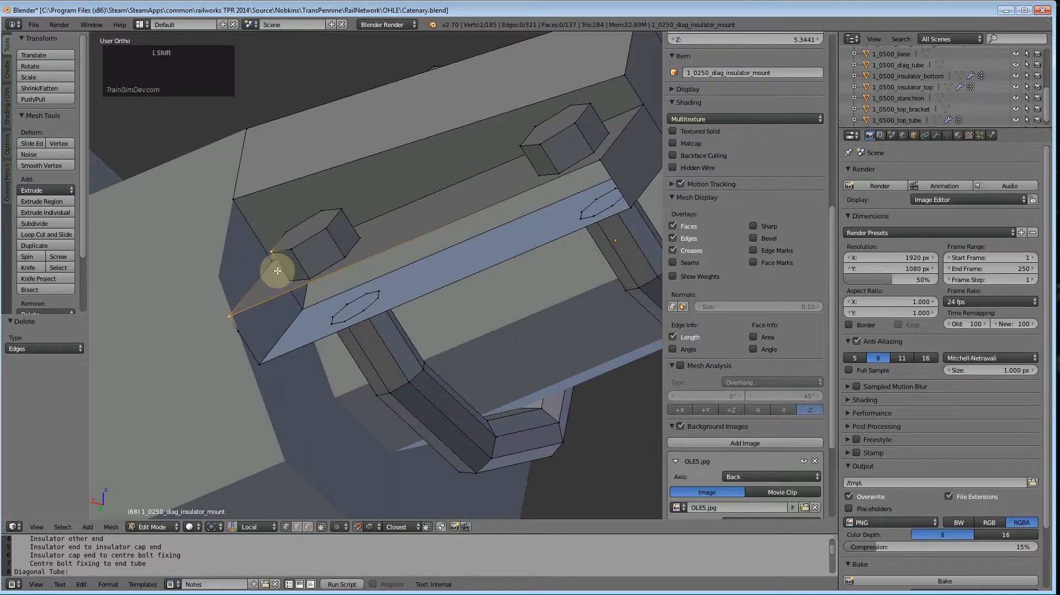
key(z)
key(z)
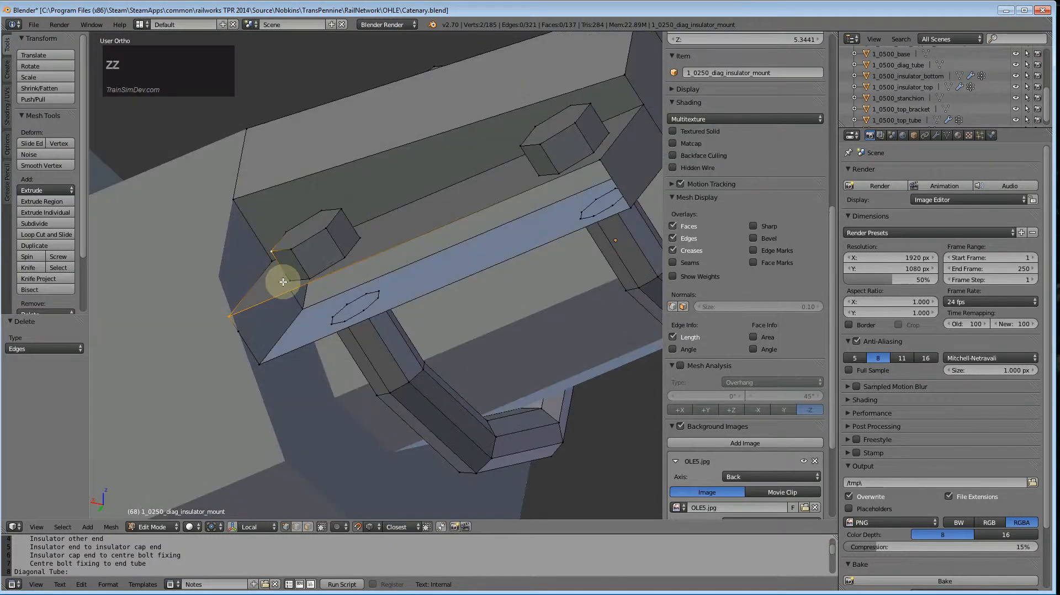
right_click(269, 263)
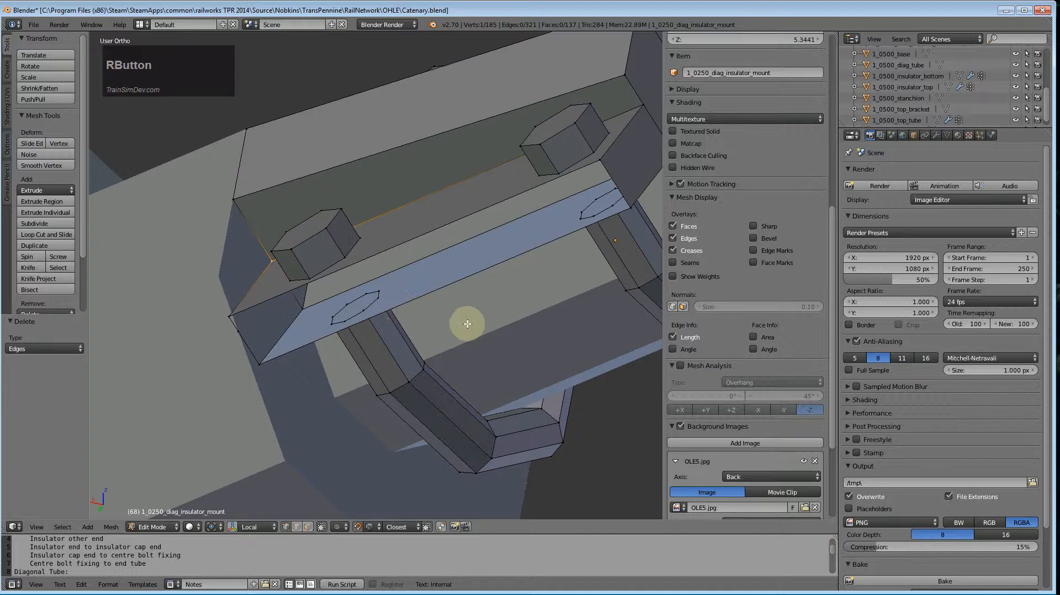
Step: Examine the clamp mount from behind and in stepped and rolled views, looking along the bolt flange's upper face
key(ctrl+KP_1)
key(a)
key(a)
key(ctrl+KP_1)
key(ctrl+KP_3)
key(ctrl+KP_1)
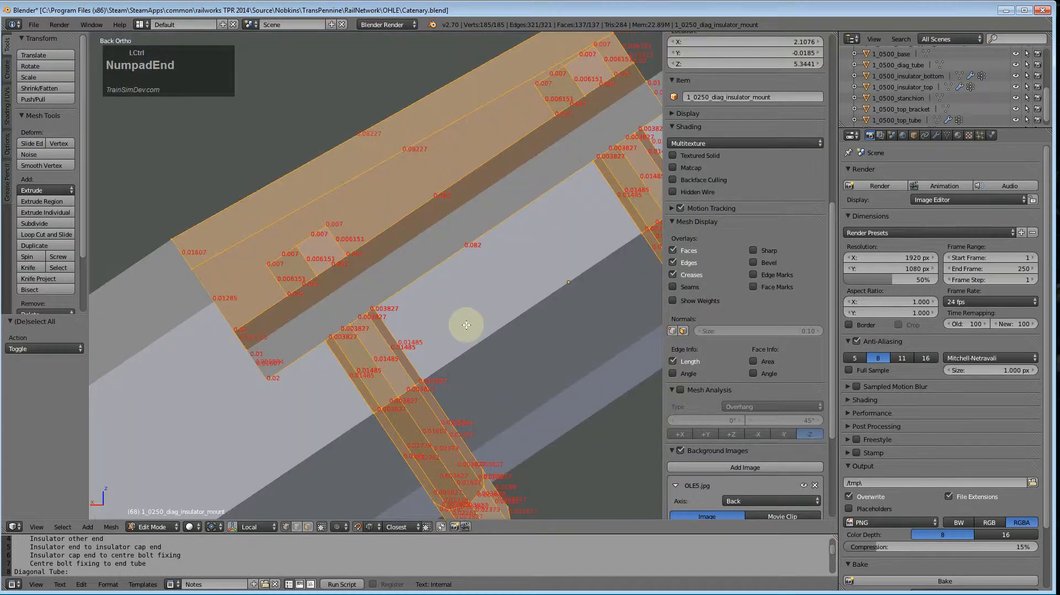
key(ctrl+KP_7)
key(ctrl+KP_1)
key(ctrl+KP_6)
key(ctrl+KP_4)
key(KP_6)
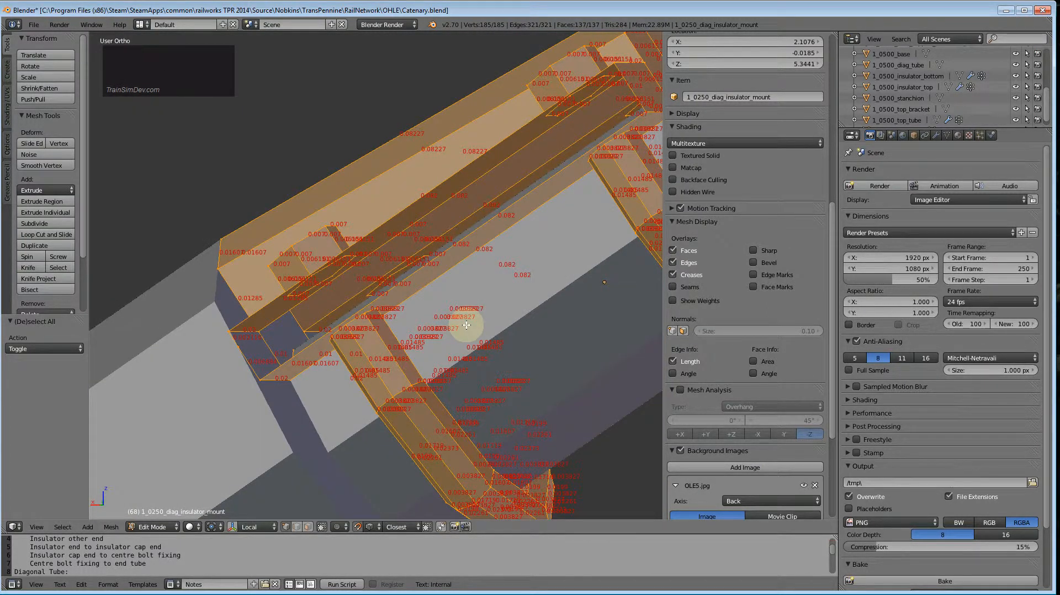
key(KP_4)
key(shift+KP_6)
key(shift+KP_6)
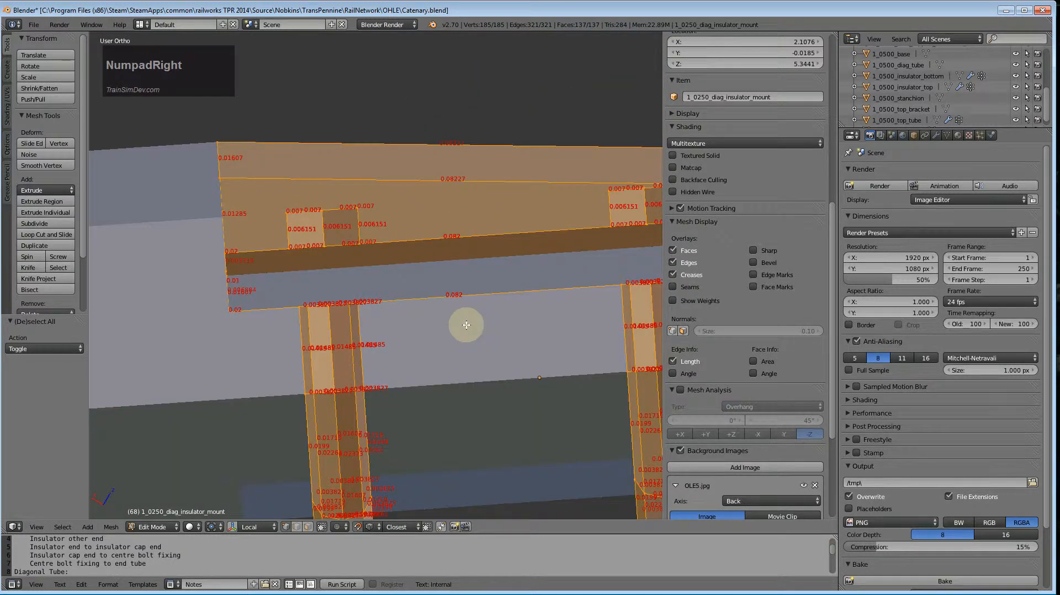
Step: Try box-selecting the rear bolt heads and the flange's upper corner vertices in the rolled view, inspecting the selection from other angles
key(a)
key(b)
drag(285, 198, 398, 266)
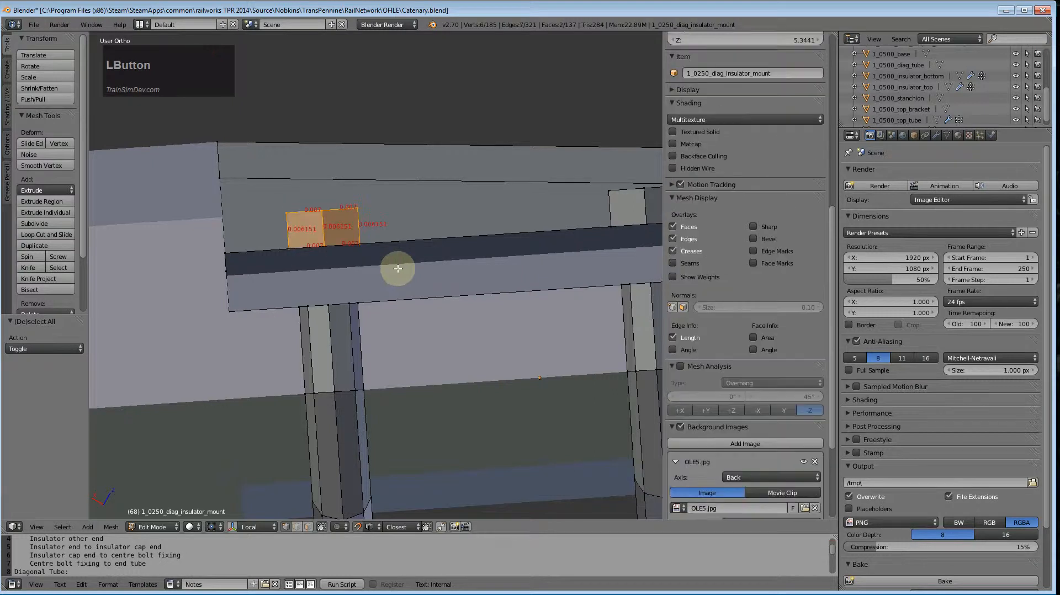
key(b)
drag(216, 236, 277, 260)
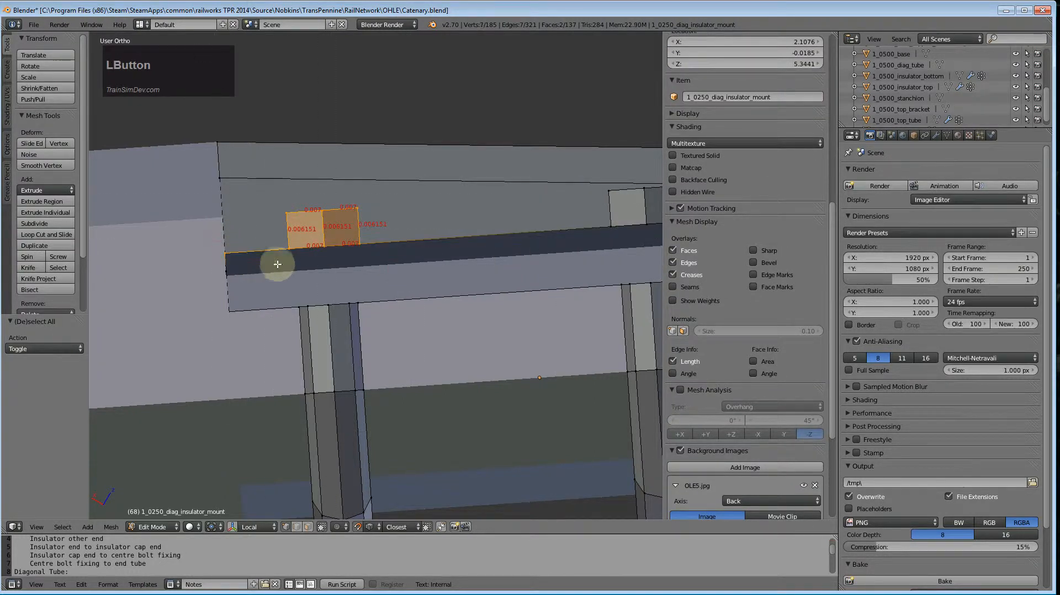
shift+middle_drag(488, 328, 355, 288)
key(b)
drag(350, 252, 416, 317)
key(b)
drag(425, 277, 452, 305)
middle_drag(496, 303, 446, 499)
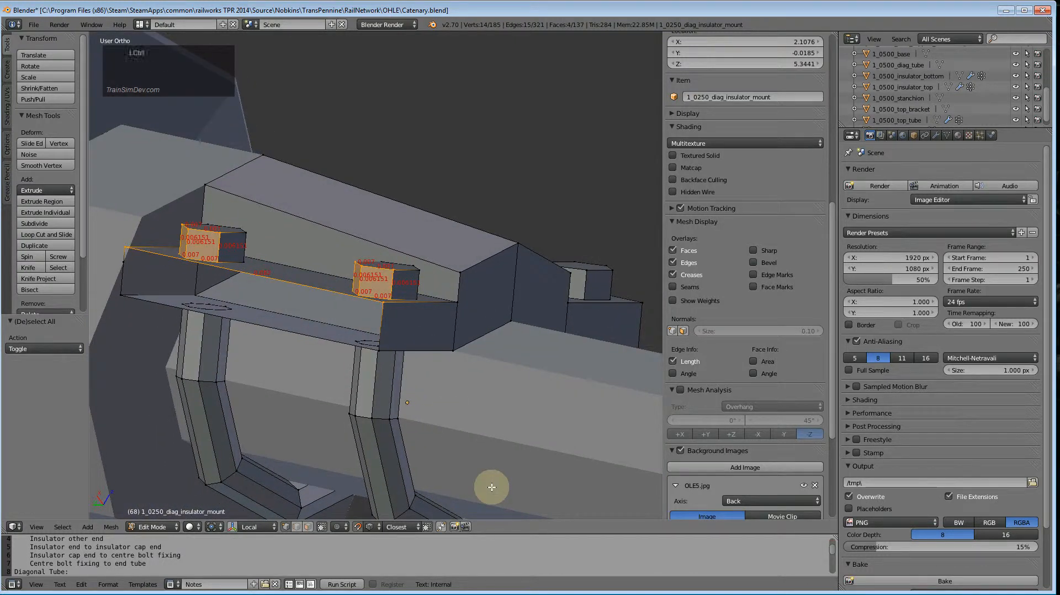
middle_drag(455, 465, 514, 442)
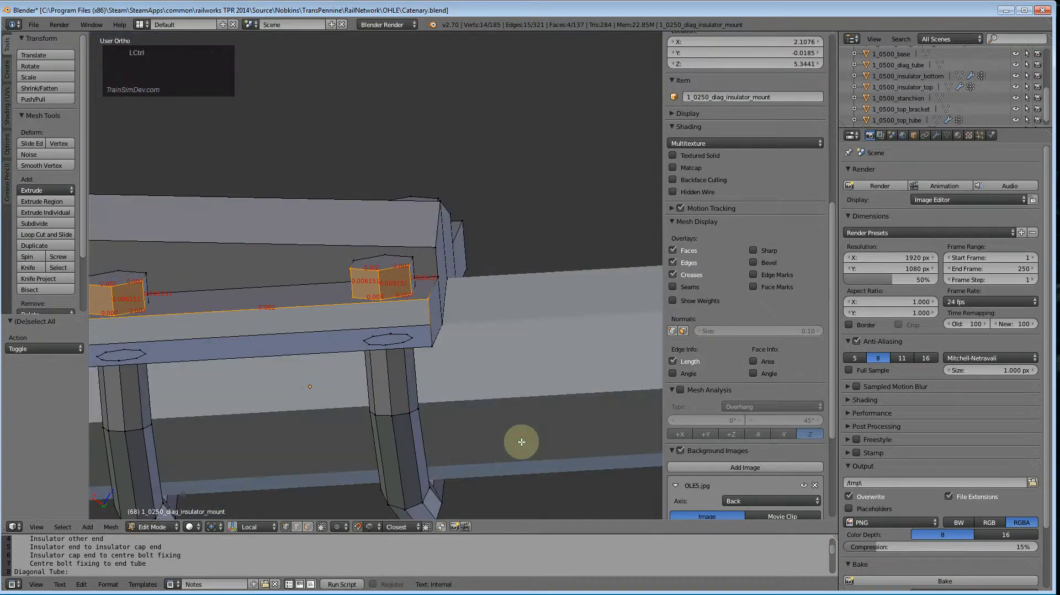
key(ctrl+KP_1)
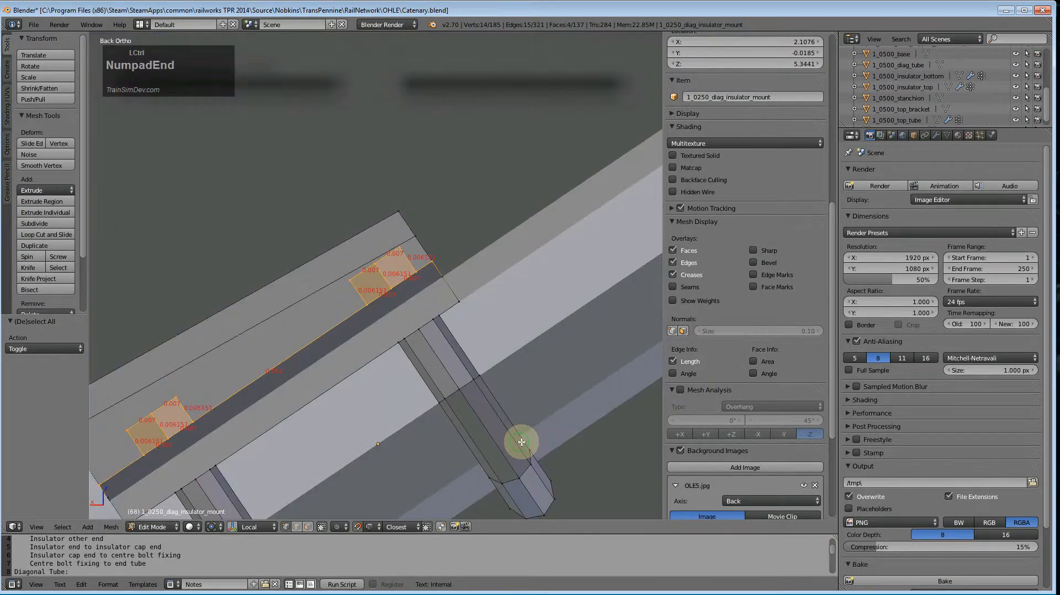
Step: Try box-selecting the flange's far upper corner through the mesh from behind, and check the selection at an angle
click(323, 528)
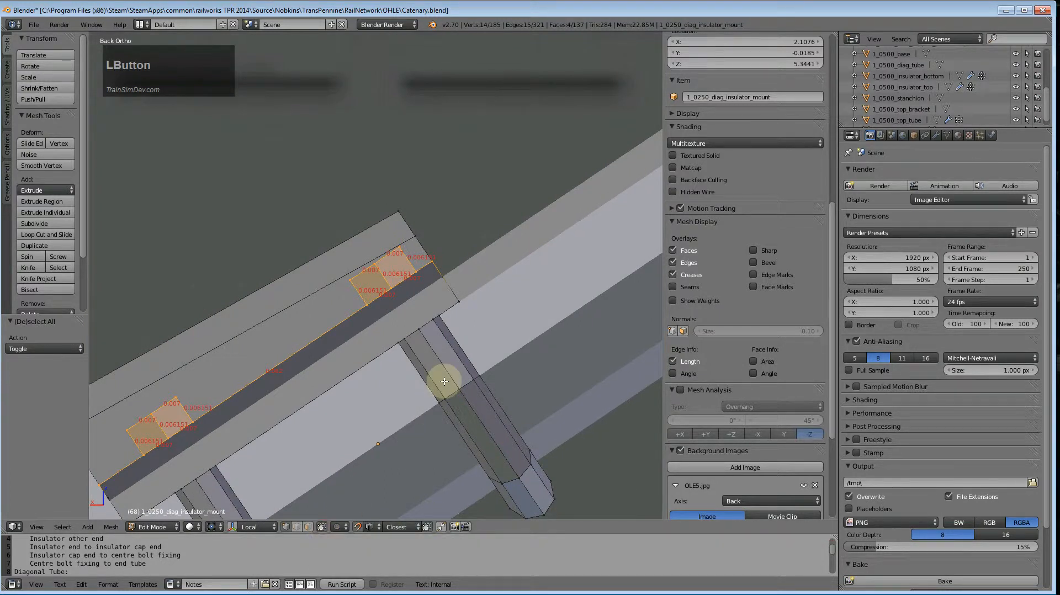
key(a)
key(b)
drag(420, 249, 452, 276)
middle_drag(501, 267, 440, 406)
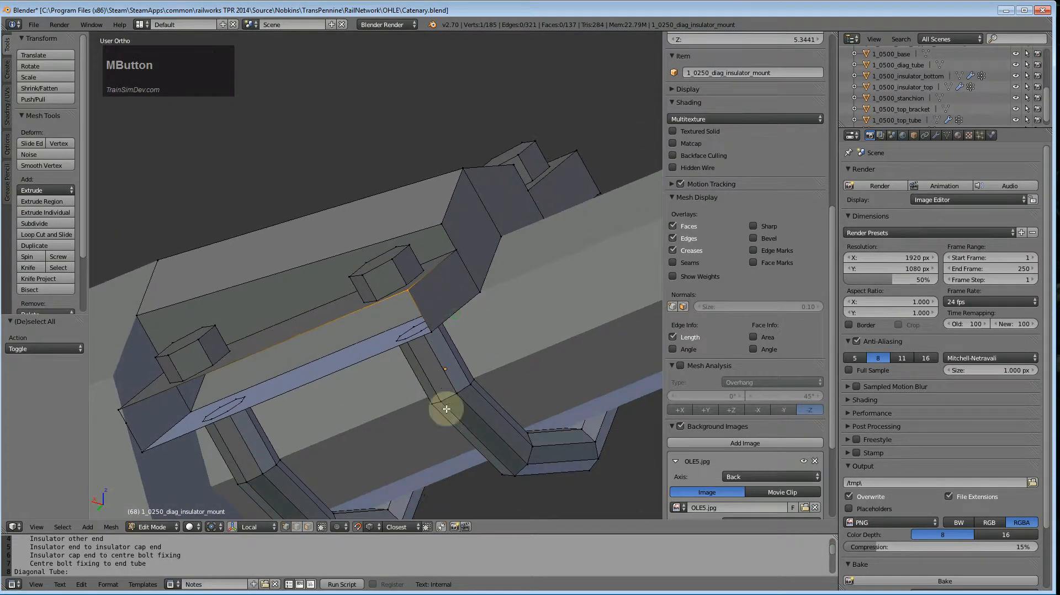
key(ctrl+KP_1)
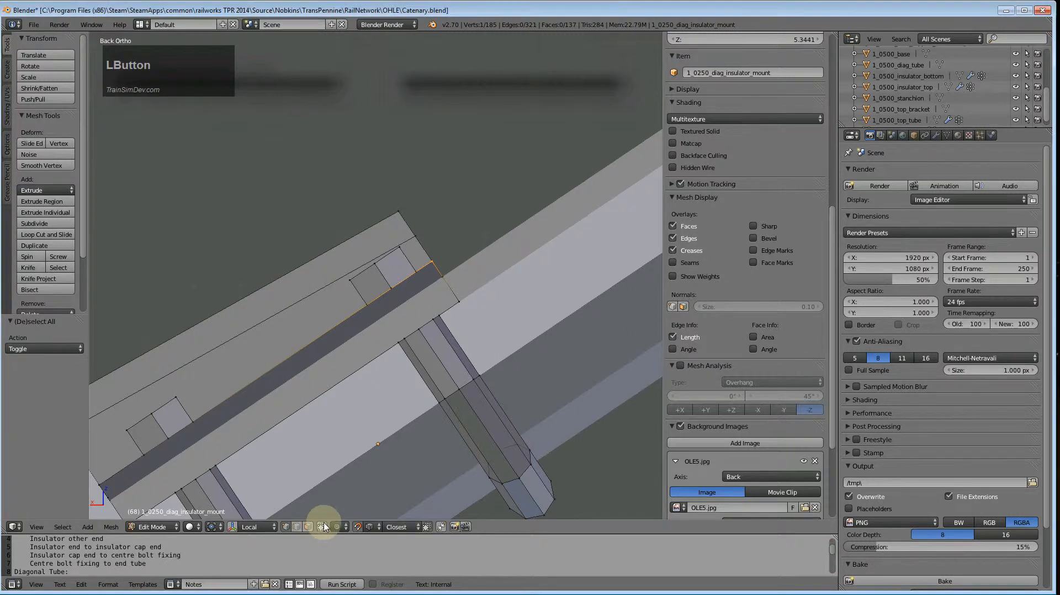
Step: Box-select all four bolt heads and the upper corner vertices of both flanges from behind, including the hidden vertices
key(a)
key(a)
key(a)
key(b)
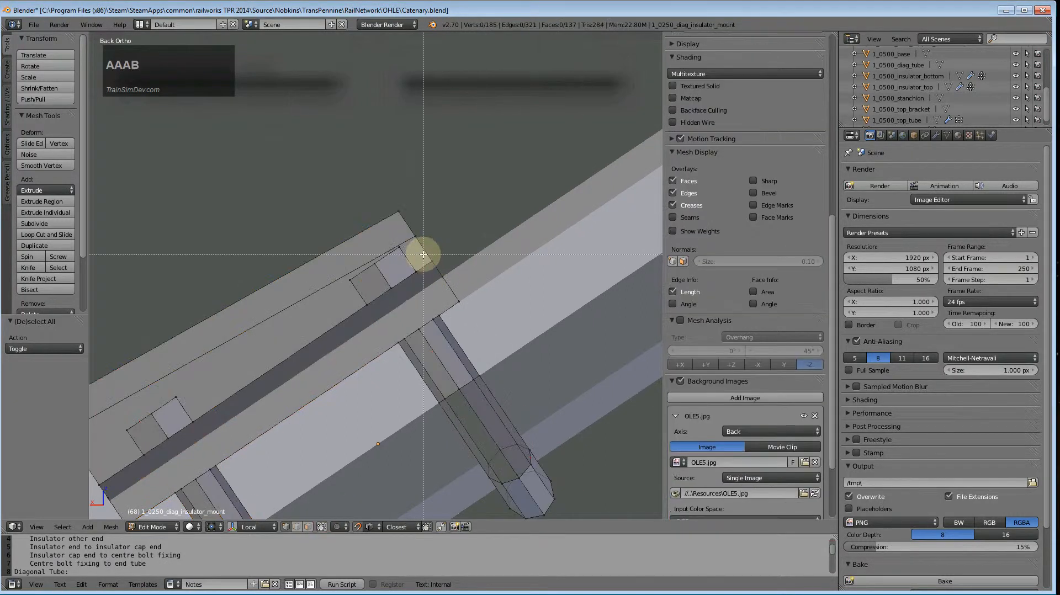
drag(440, 264, 443, 272)
key(b)
drag(361, 236, 411, 297)
key(b)
drag(403, 259, 422, 288)
drag(355, 281, 338, 324)
key(b)
drag(158, 400, 216, 434)
key(b)
drag(118, 404, 173, 458)
shift+middle_drag(197, 464, 357, 361)
key(b)
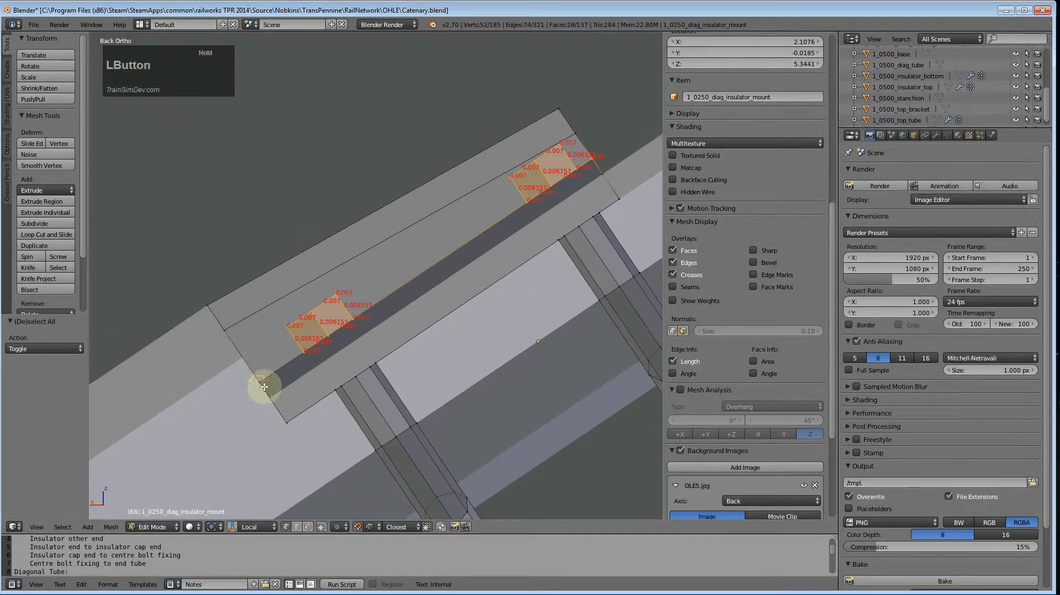
drag(267, 388, 267, 388)
Step: Try to move the selected flange faces and bolt heads along their local Y axis from an angled view
middle_drag(499, 358, 472, 403)
key(y)
key(y)
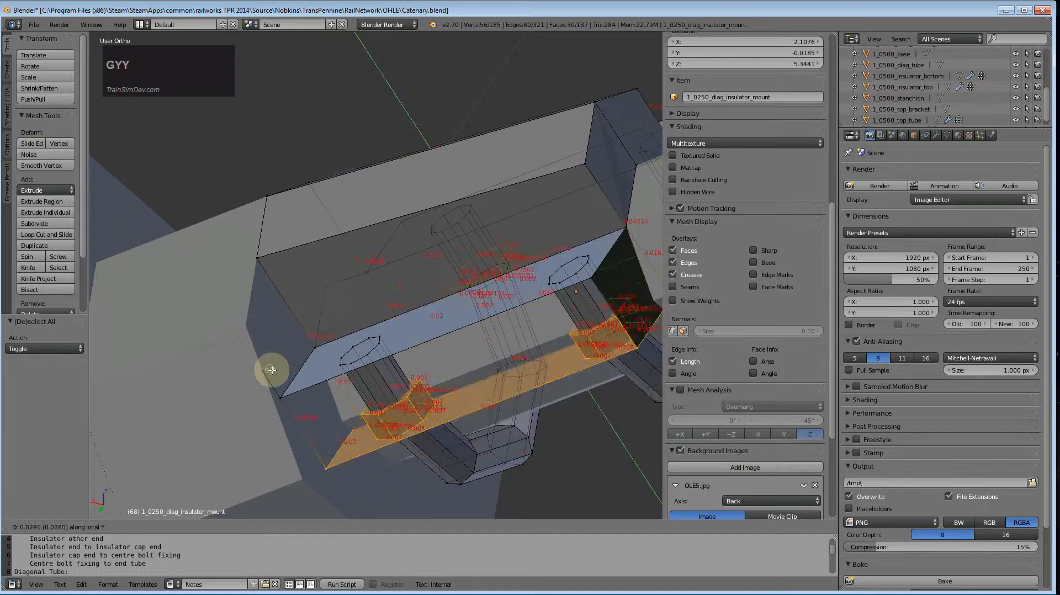
key(Escape)
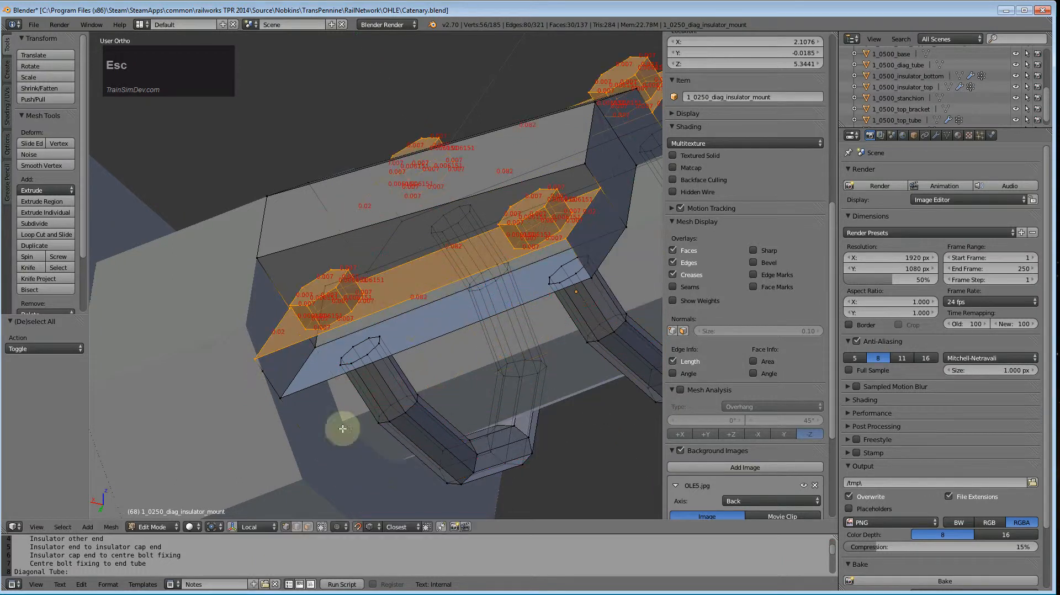
click(370, 528)
click(411, 513)
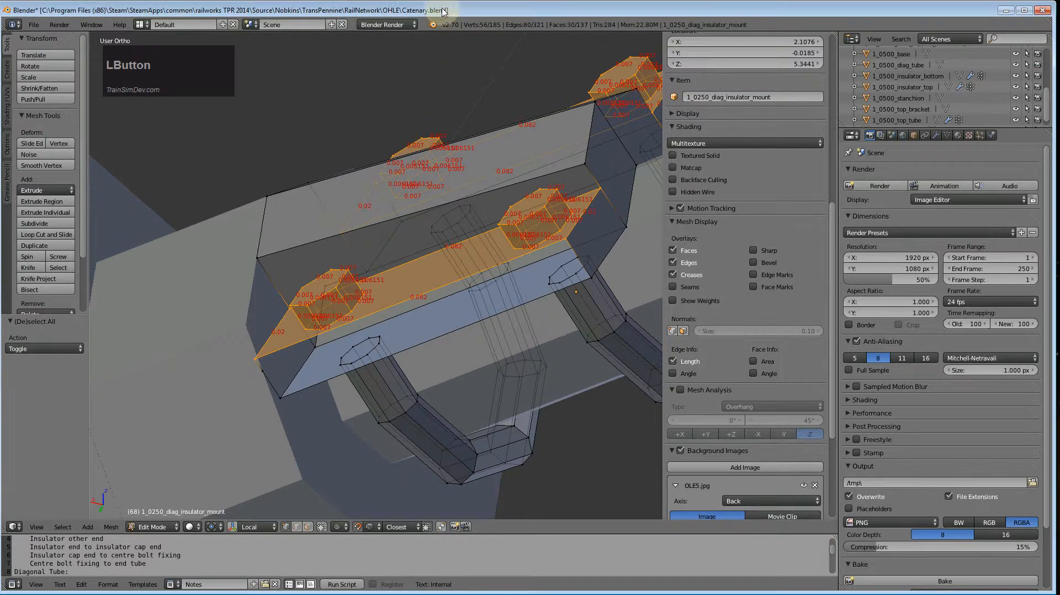
key(g)
key(y)
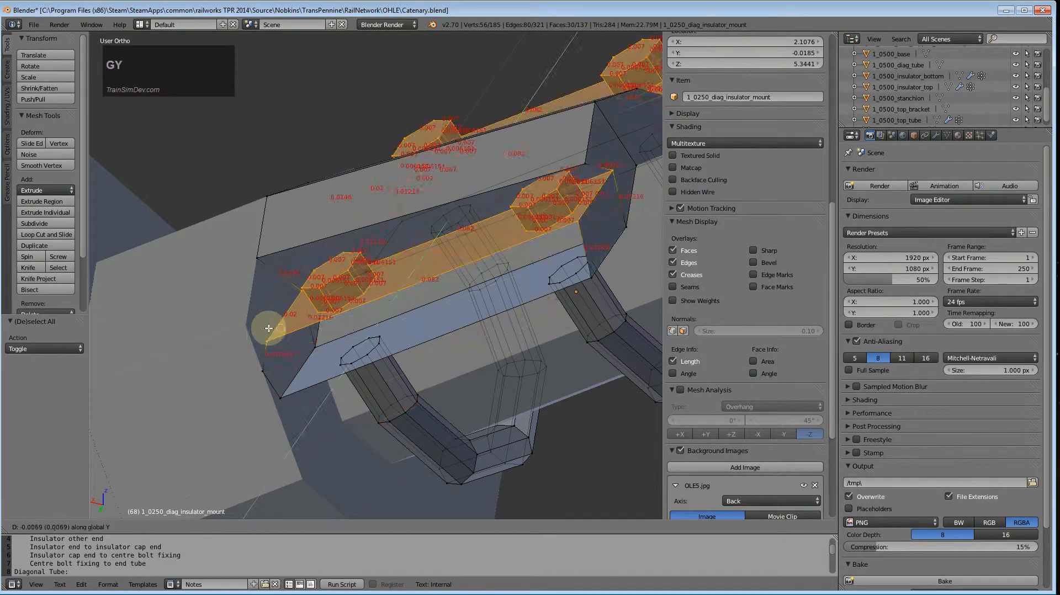
key(Escape)
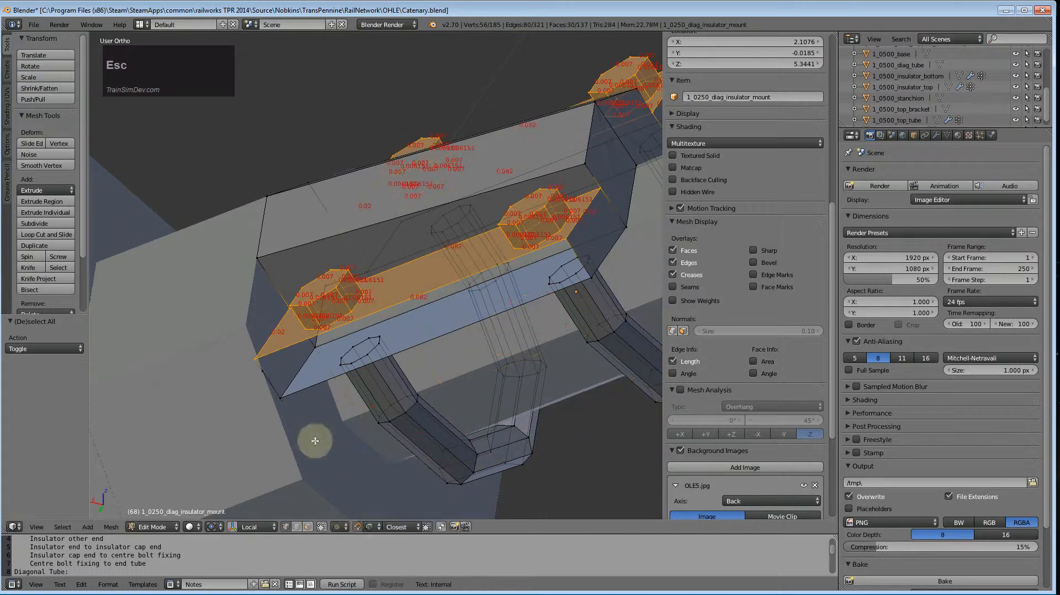
Step: Move the selected flange faces and bolt heads about 0.003 along their local Y axis, snapping to the adjacent flange corner vertex
click(369, 527)
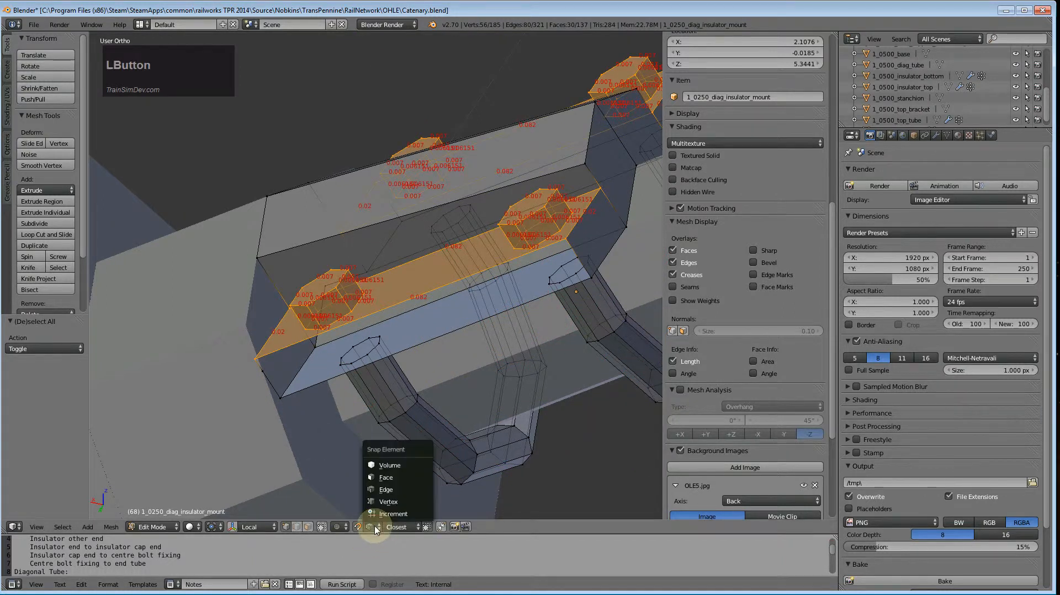
click(388, 501)
key(g)
key(y)
key(y)
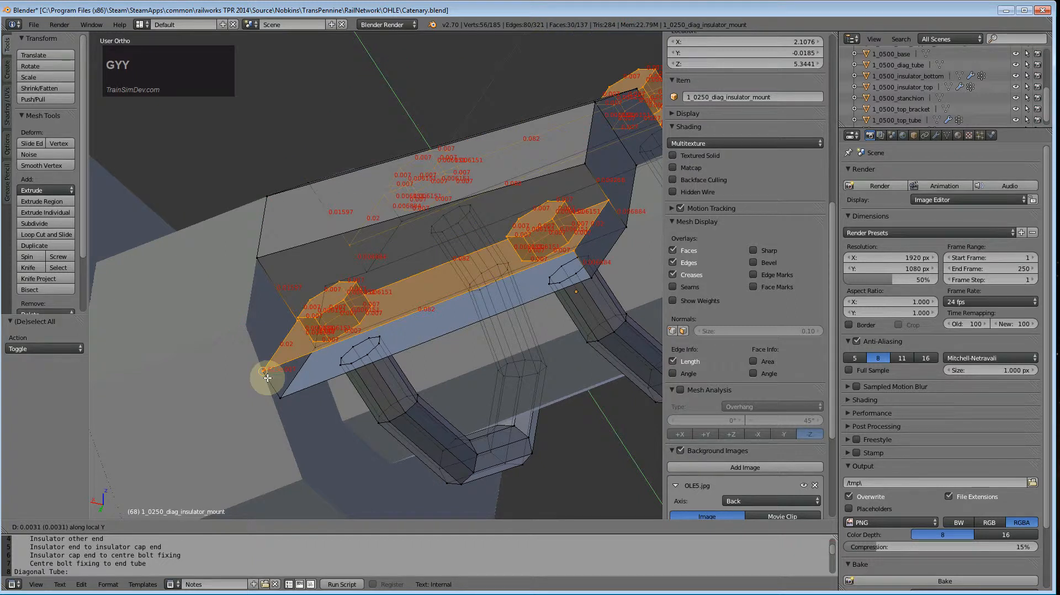
click(268, 378)
middle_drag(383, 440, 322, 450)
key(ctrl+KP_1)
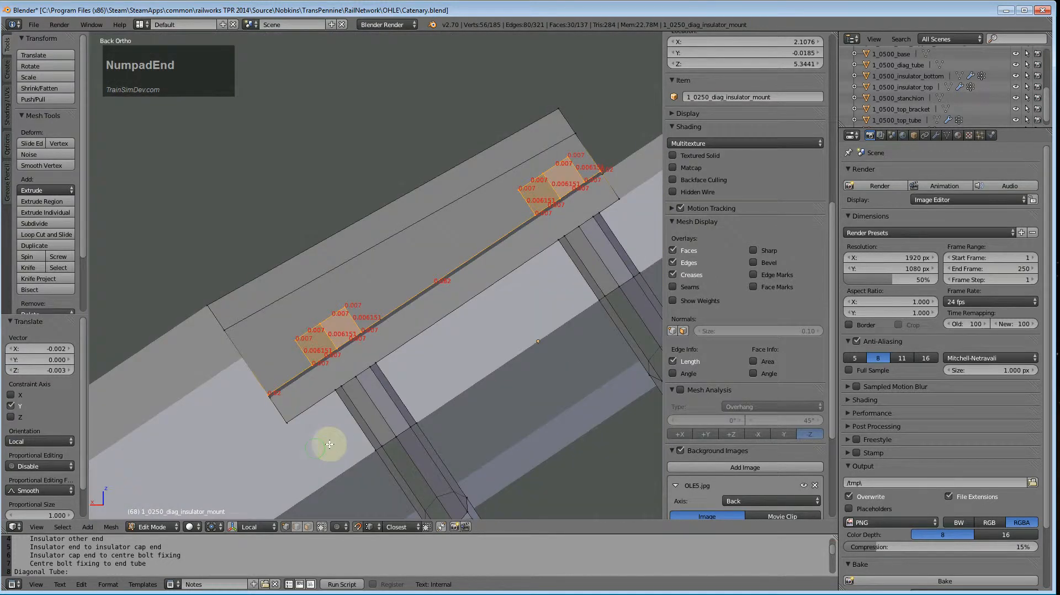
scroll(435, 378, down, 3)
middle_drag(501, 369, 565, 430)
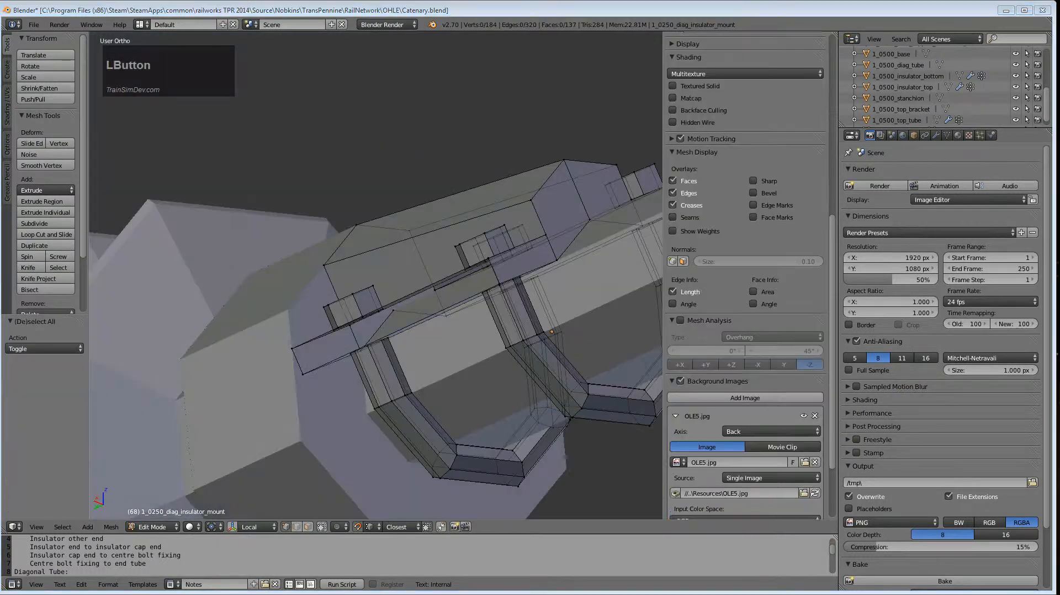
Step: Select the four corner vertices around the open long side of the flange and fill them with a face
right_click(296, 356)
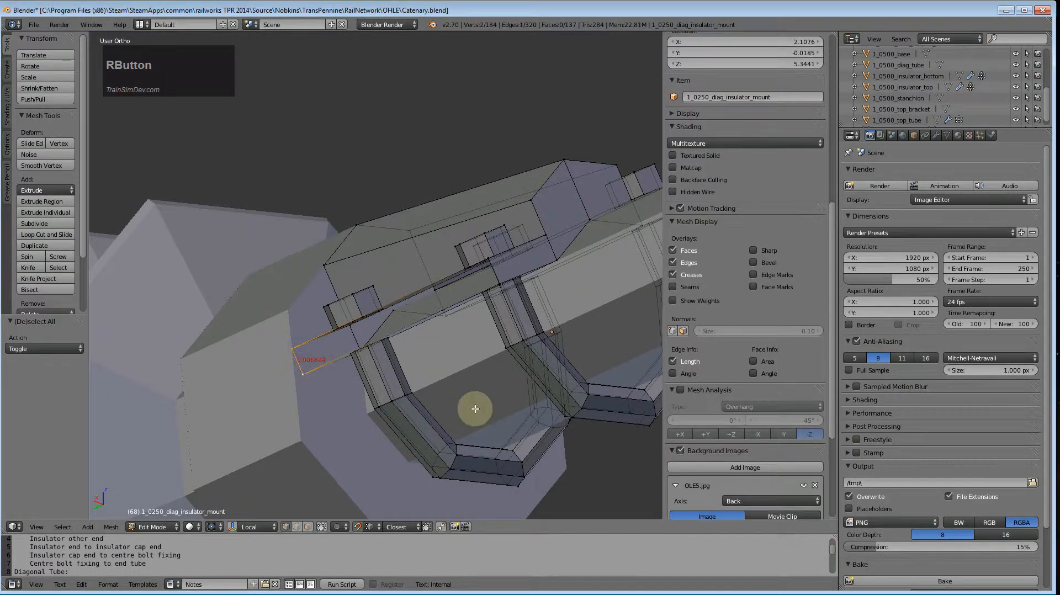
scroll(497, 323, down, 1)
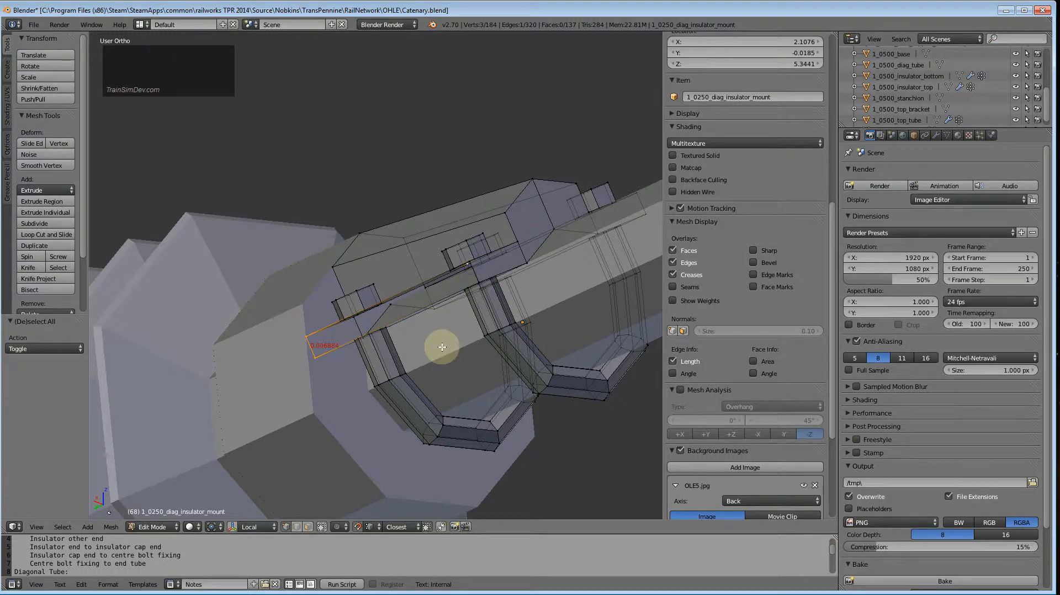
middle_drag(478, 304, 510, 345)
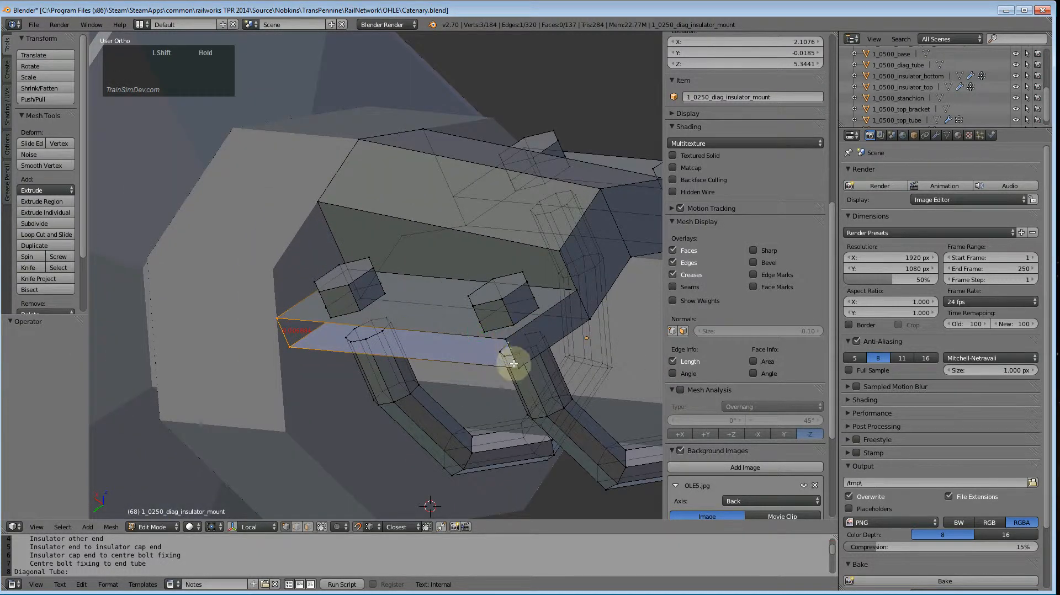
shift+right_click(505, 339)
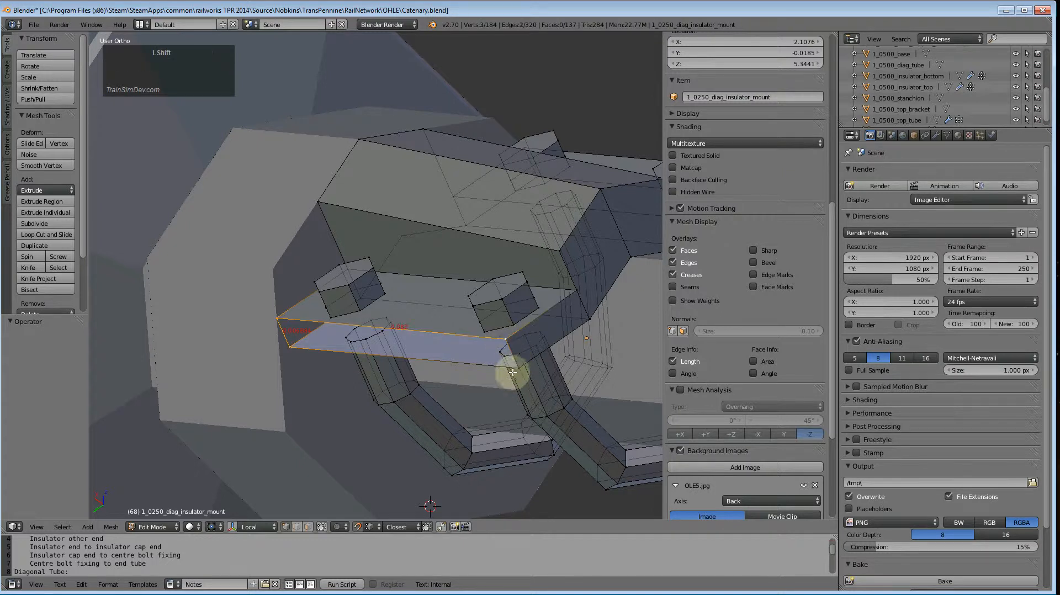
shift+right_click(519, 368)
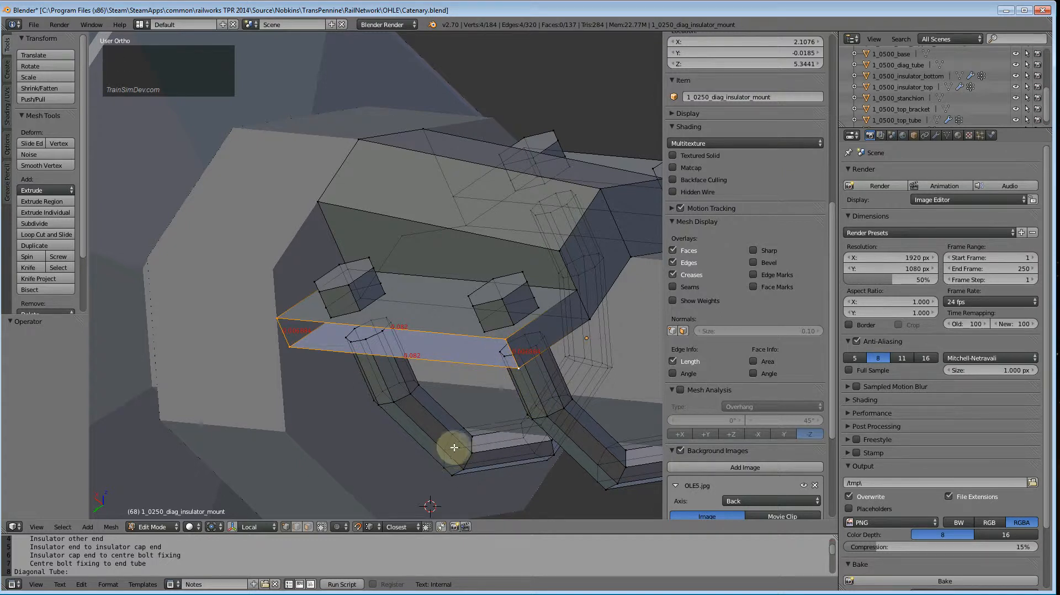
key(f)
middle_drag(390, 426, 382, 477)
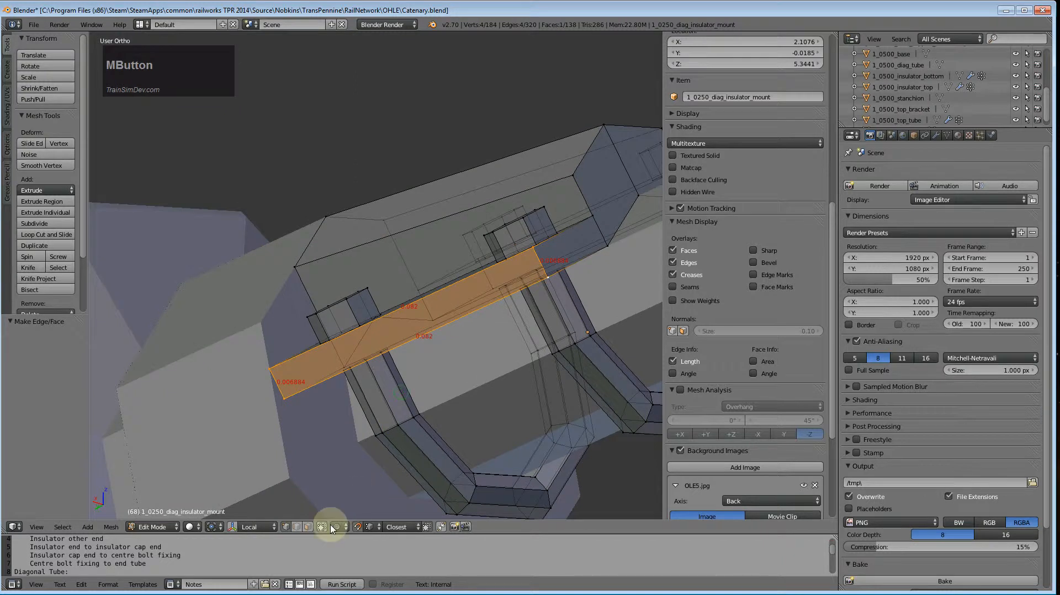
Step: Select the entire clamp mount mesh, correct its face normals, and clear the selection
middle_drag(303, 427, 551, 396)
scroll(339, 438, down, 2)
key(a)
key(a)
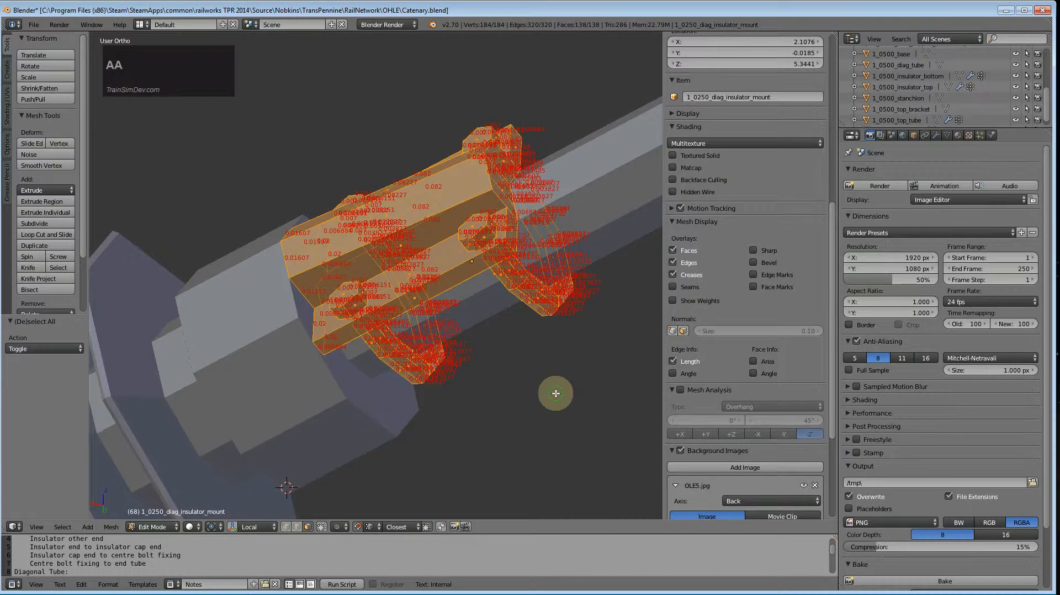
click(111, 527)
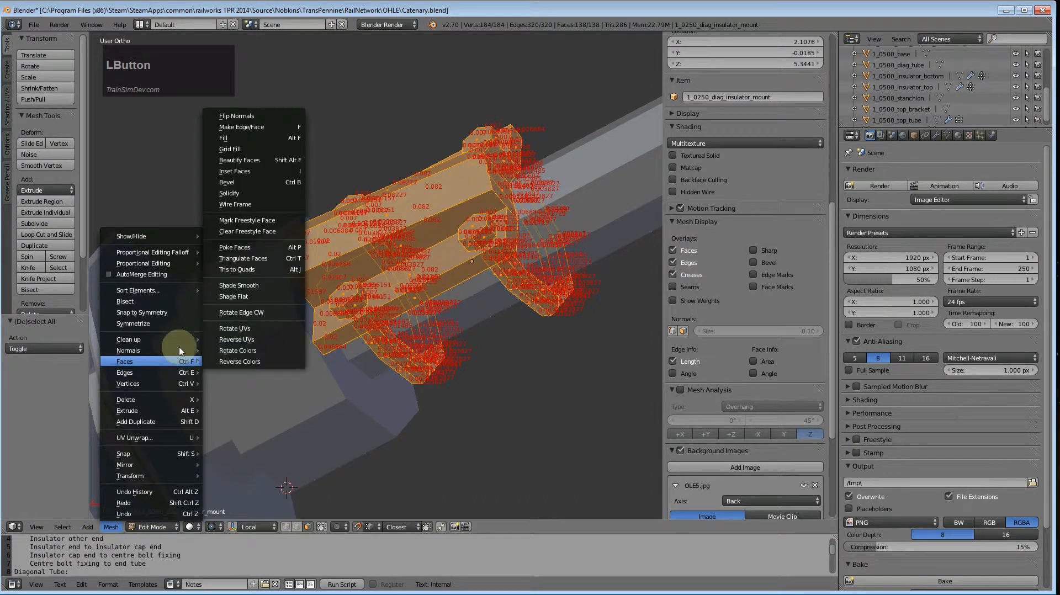
mouse_move(157, 354)
click(243, 350)
key(a)
Step: Inspect the finished clamp mount from an angle and compare its position on the diagonal tube with the reference drawing from behind
middle_drag(294, 362, 234, 372)
scroll(233, 372, down, 2)
middle_drag(390, 359, 471, 313)
key(ctrl+KP_1)
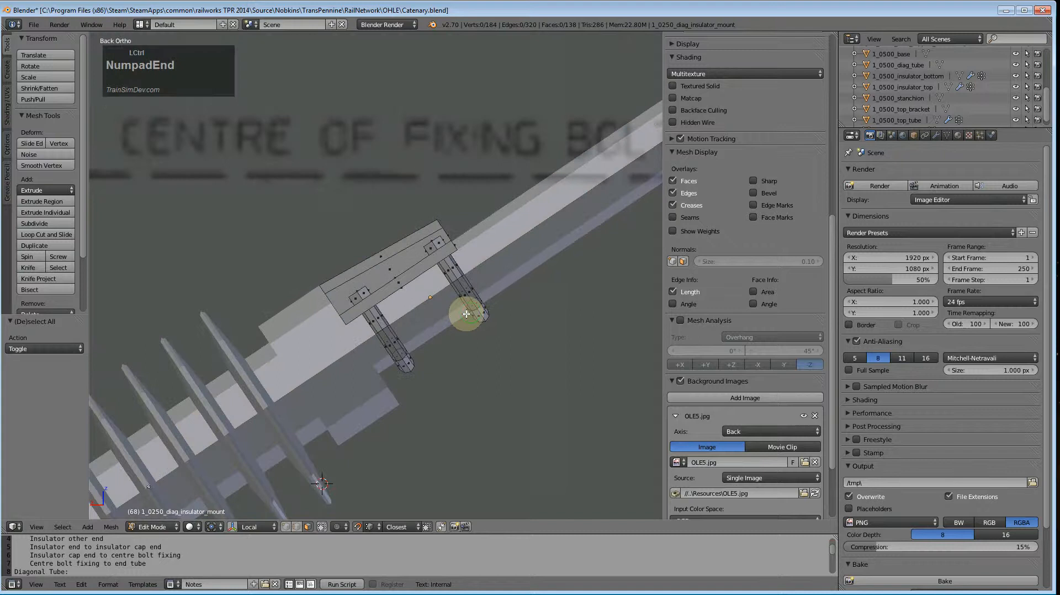
scroll(447, 340, down, 2)
scroll(461, 330, down, 2)
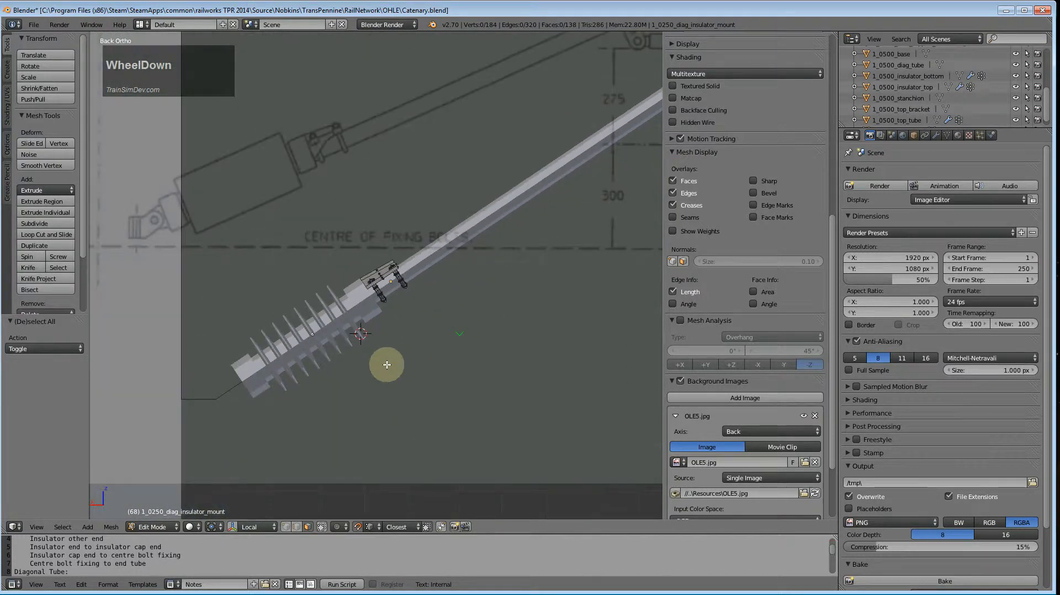
key(a)
key(a)
scroll(426, 345, up, 1)
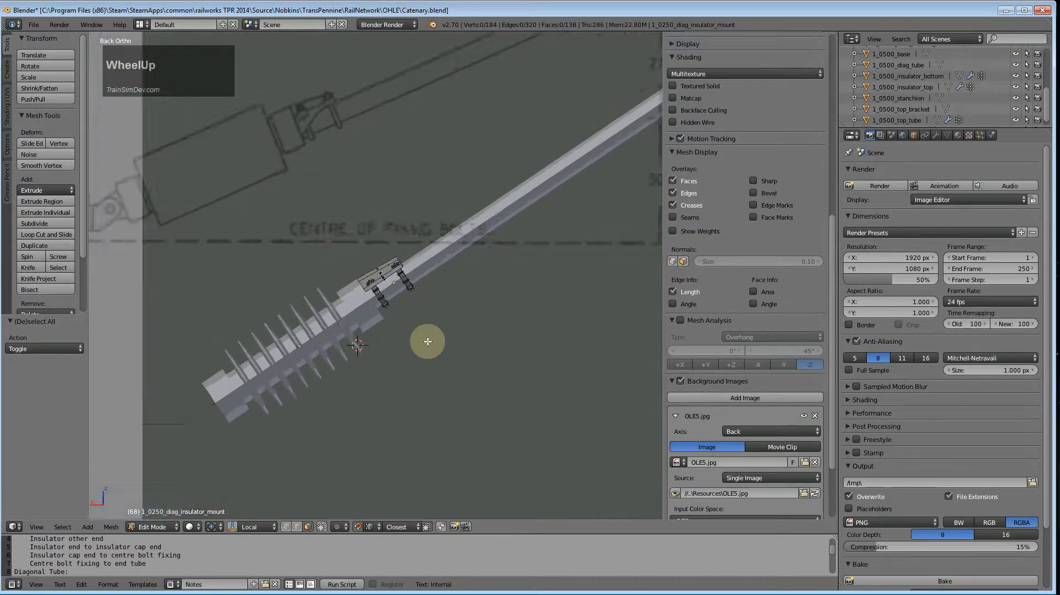
shift+middle_drag(426, 331, 412, 345)
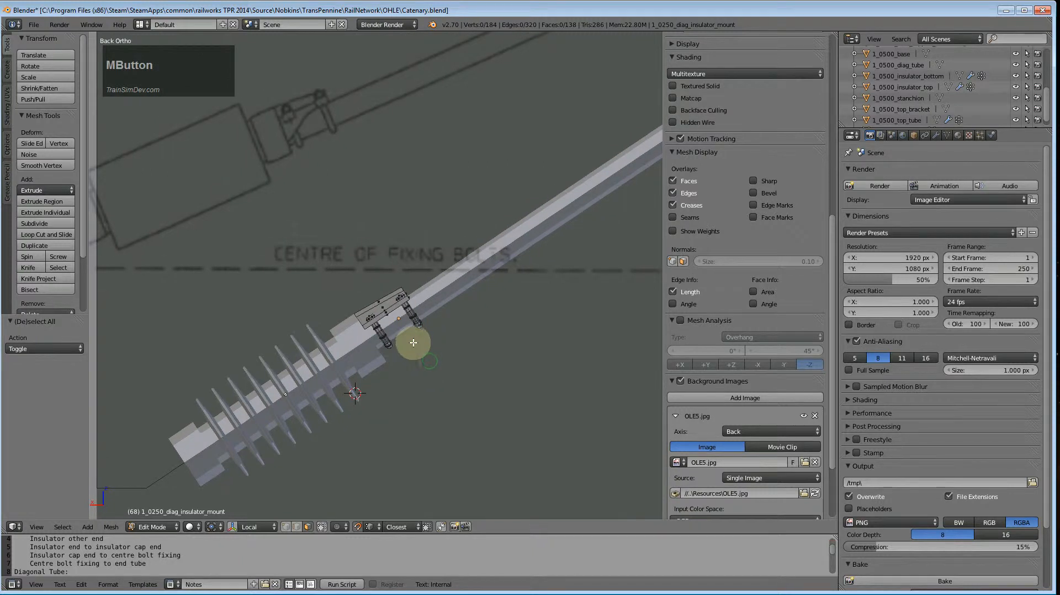
scroll(423, 305, up, 1)
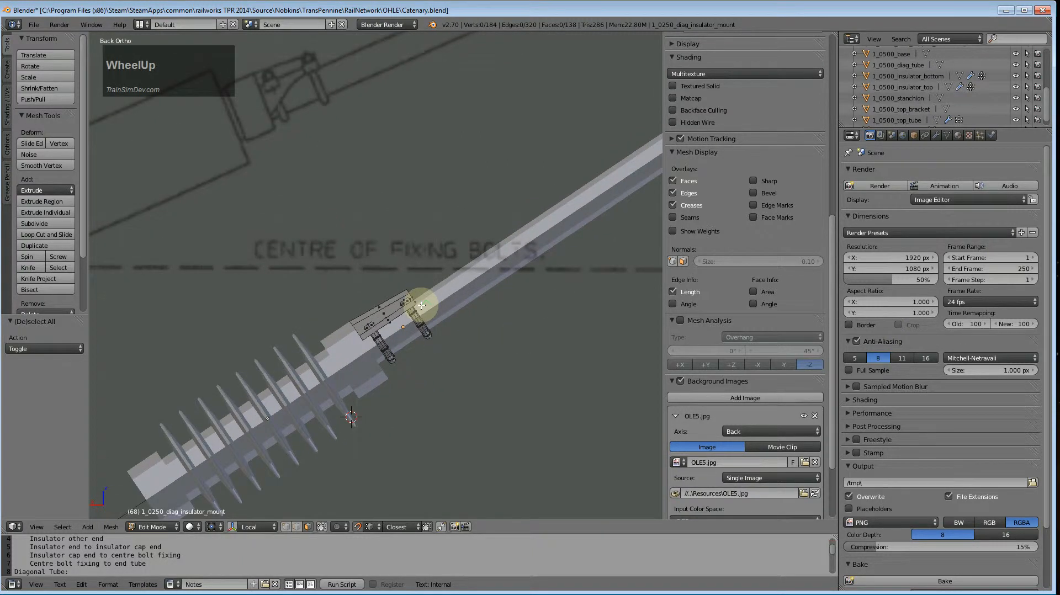
scroll(421, 305, up, 3)
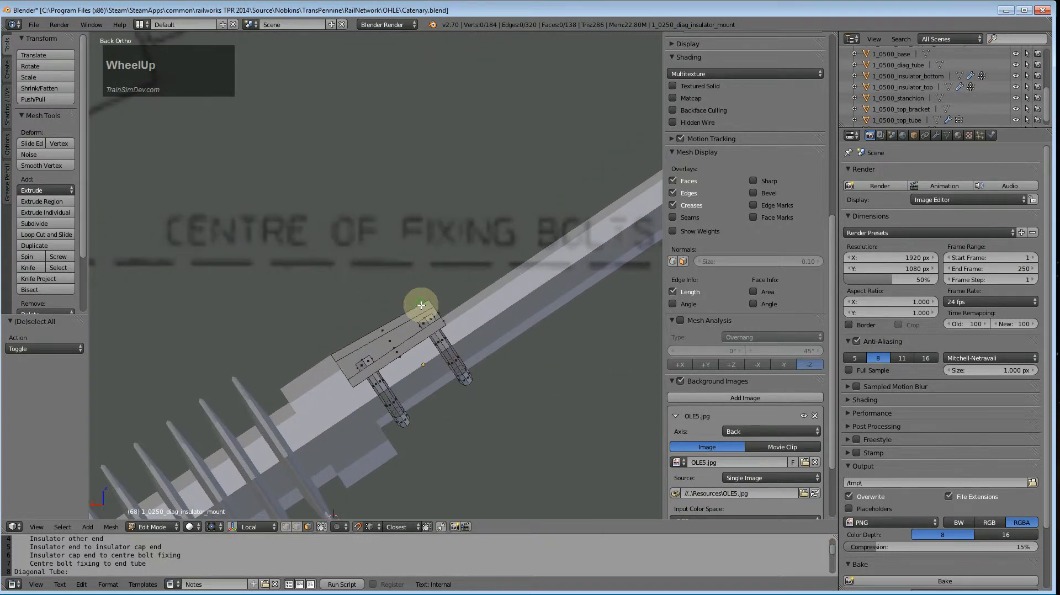
scroll(421, 304, up, 1)
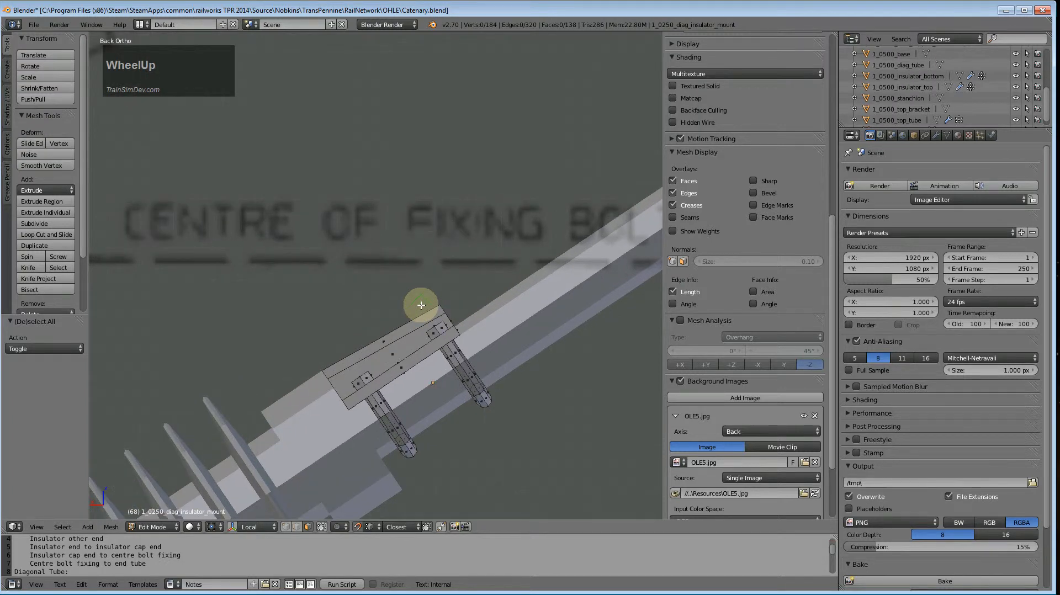
scroll(421, 304, down, 3)
scroll(421, 362, down, 4)
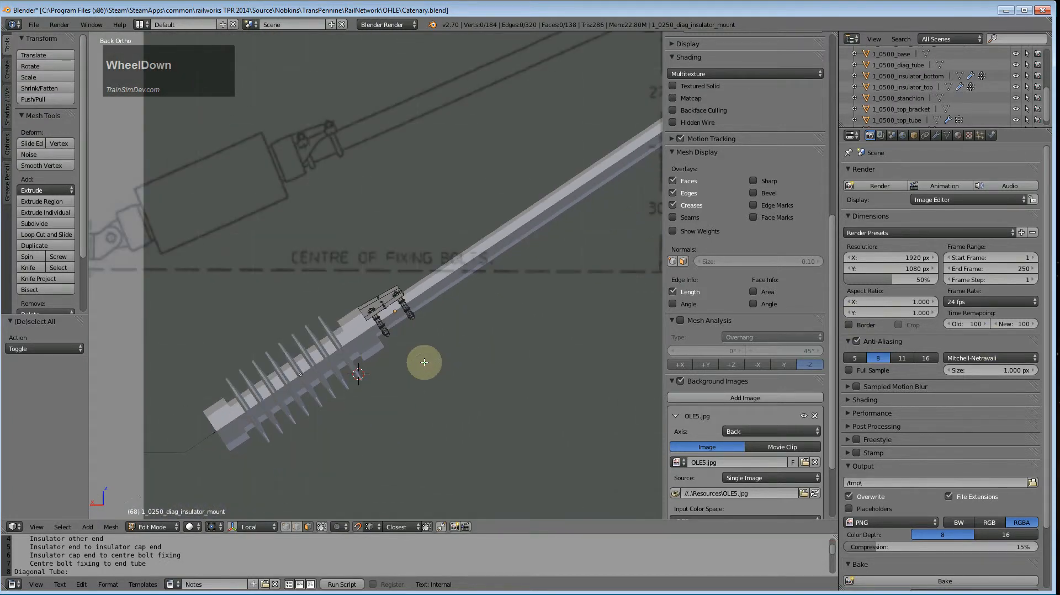
scroll(420, 379, up, 2)
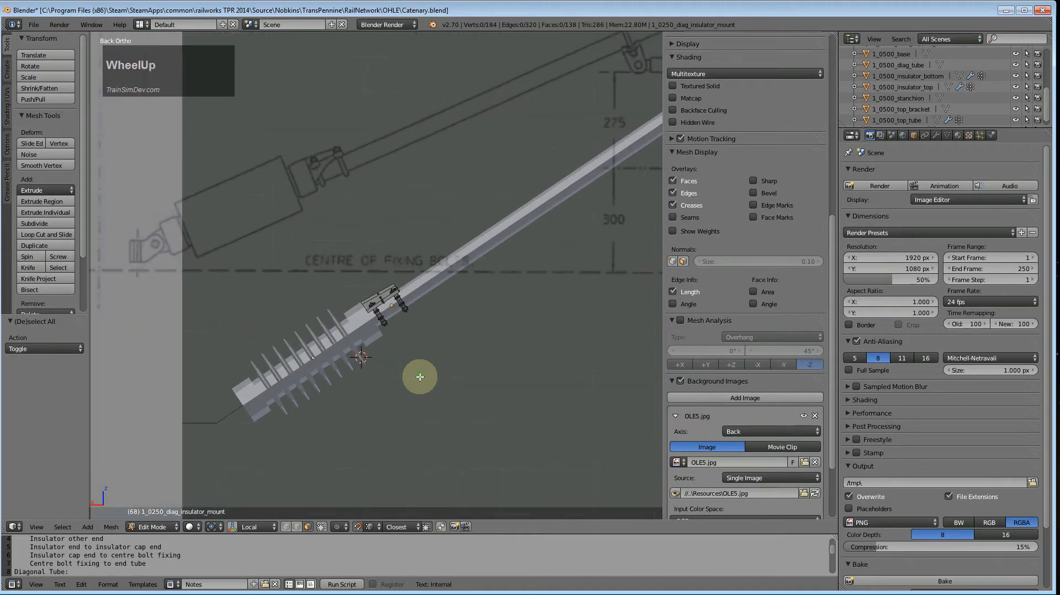